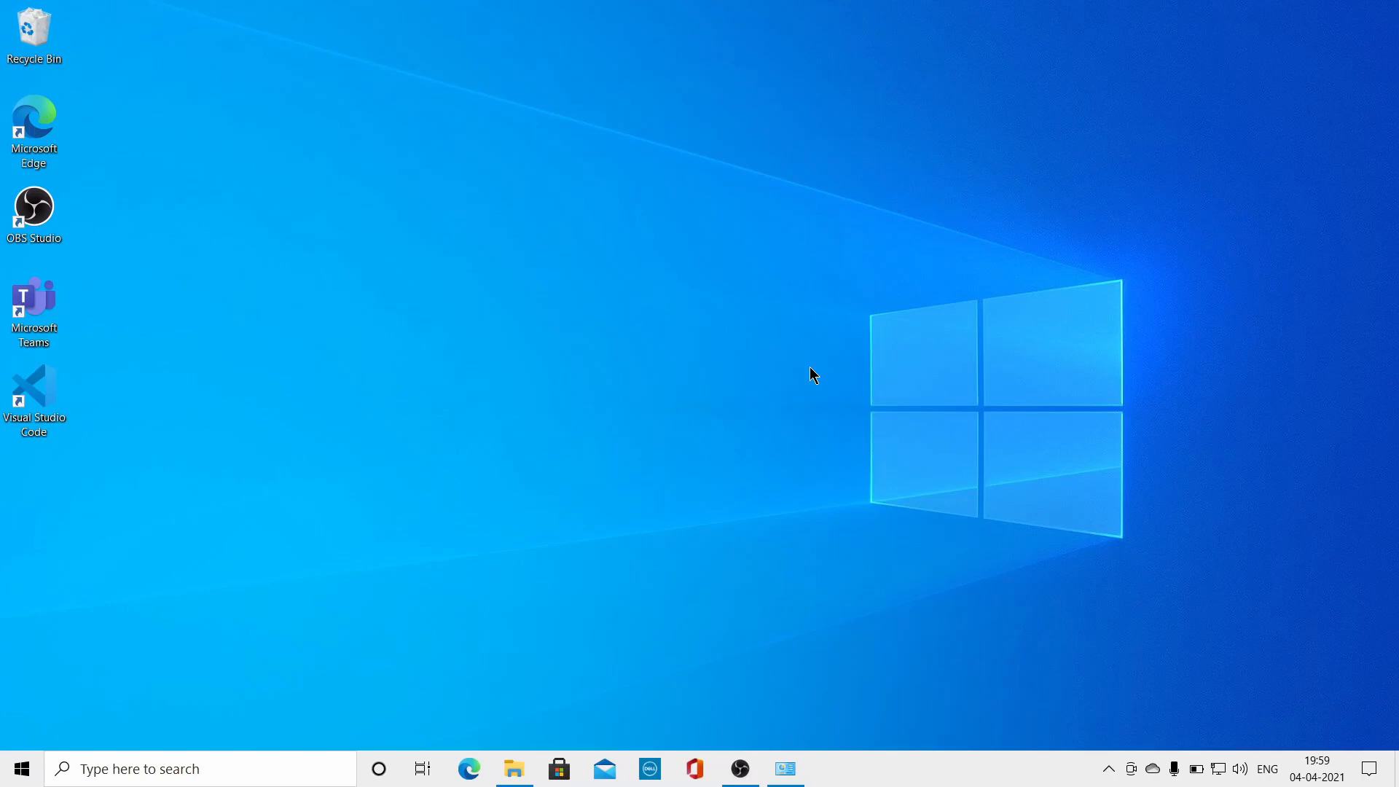
# Open Microsoft Edge, search for "vmware workstation player download", and open VMware's Workstation Player download page.
pyautogui.click(464, 770)
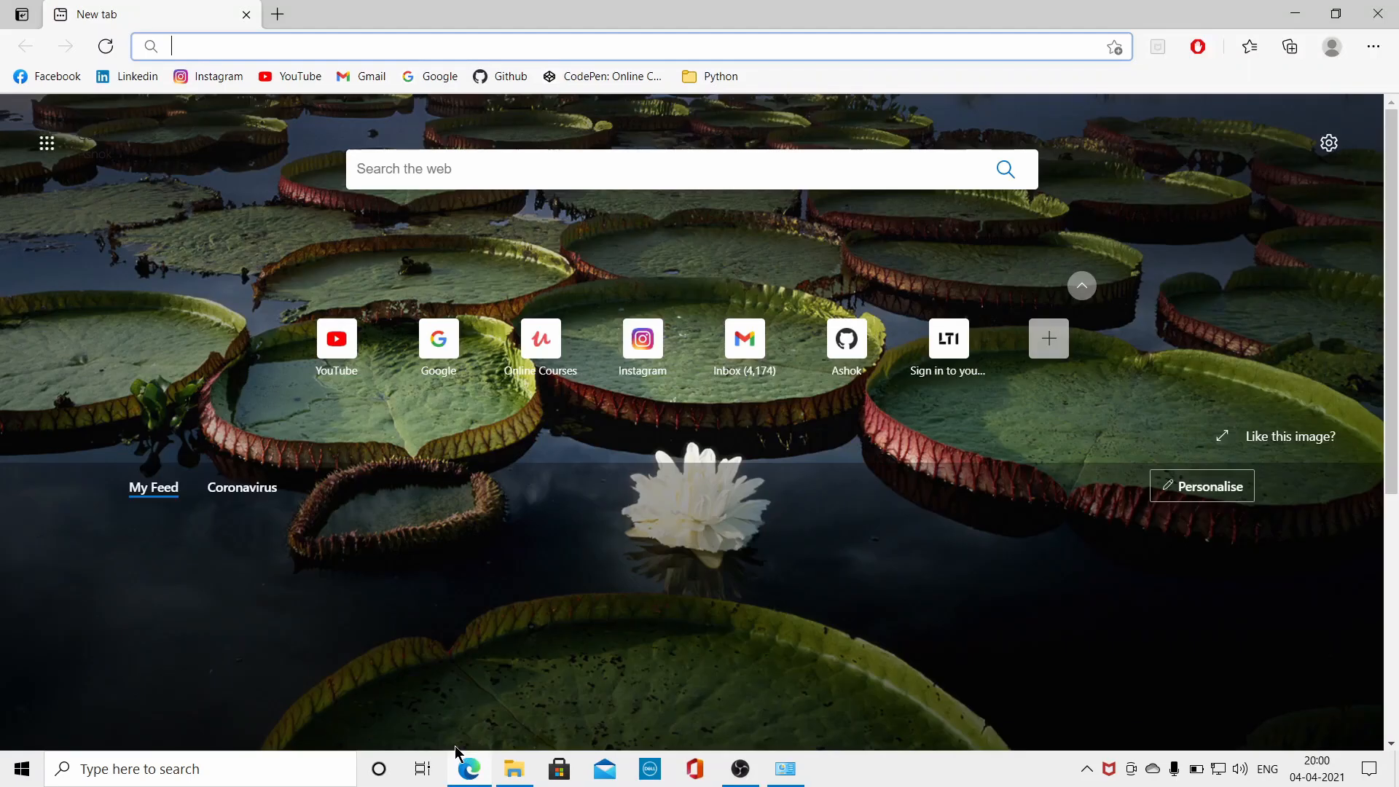
pyautogui.write('vmware')
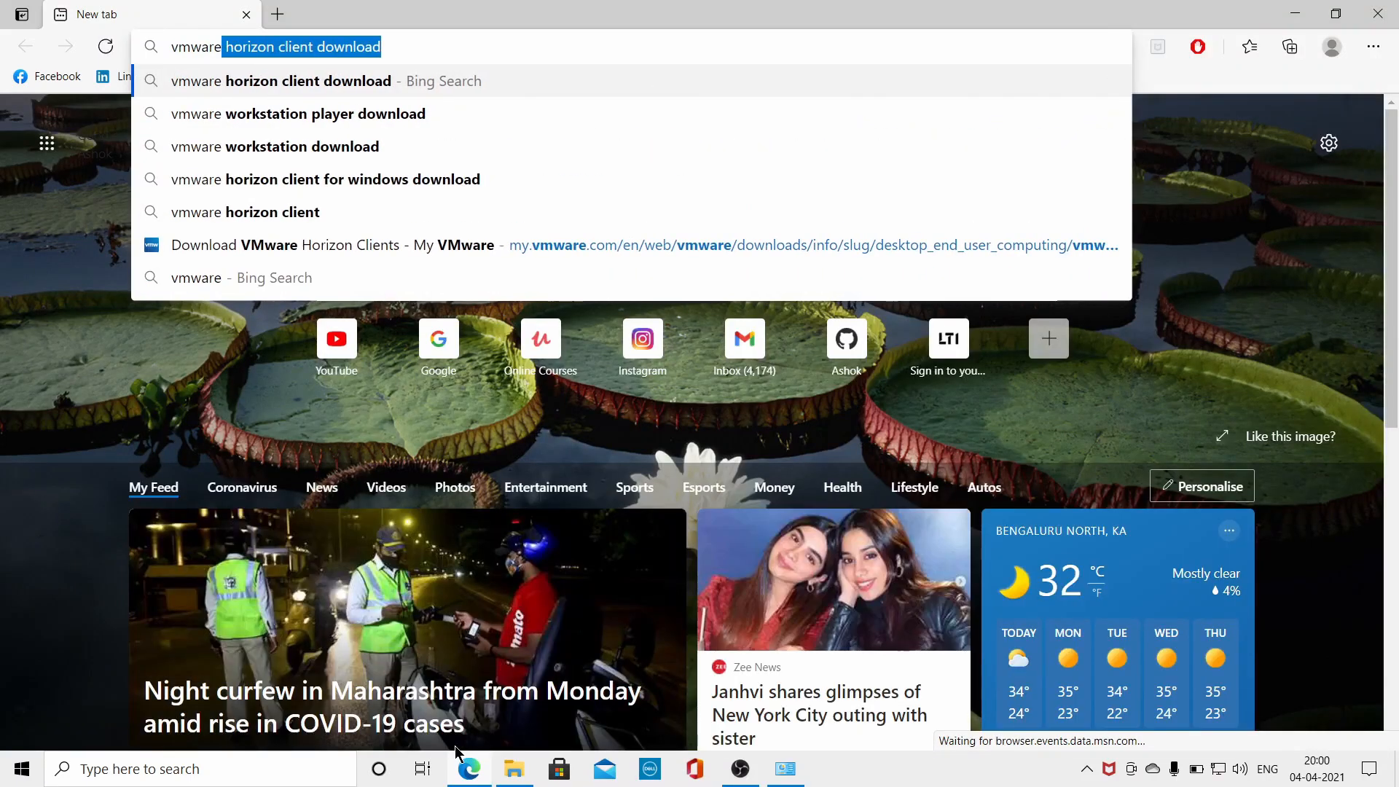
pyautogui.press('Down')
pyautogui.press('Return')
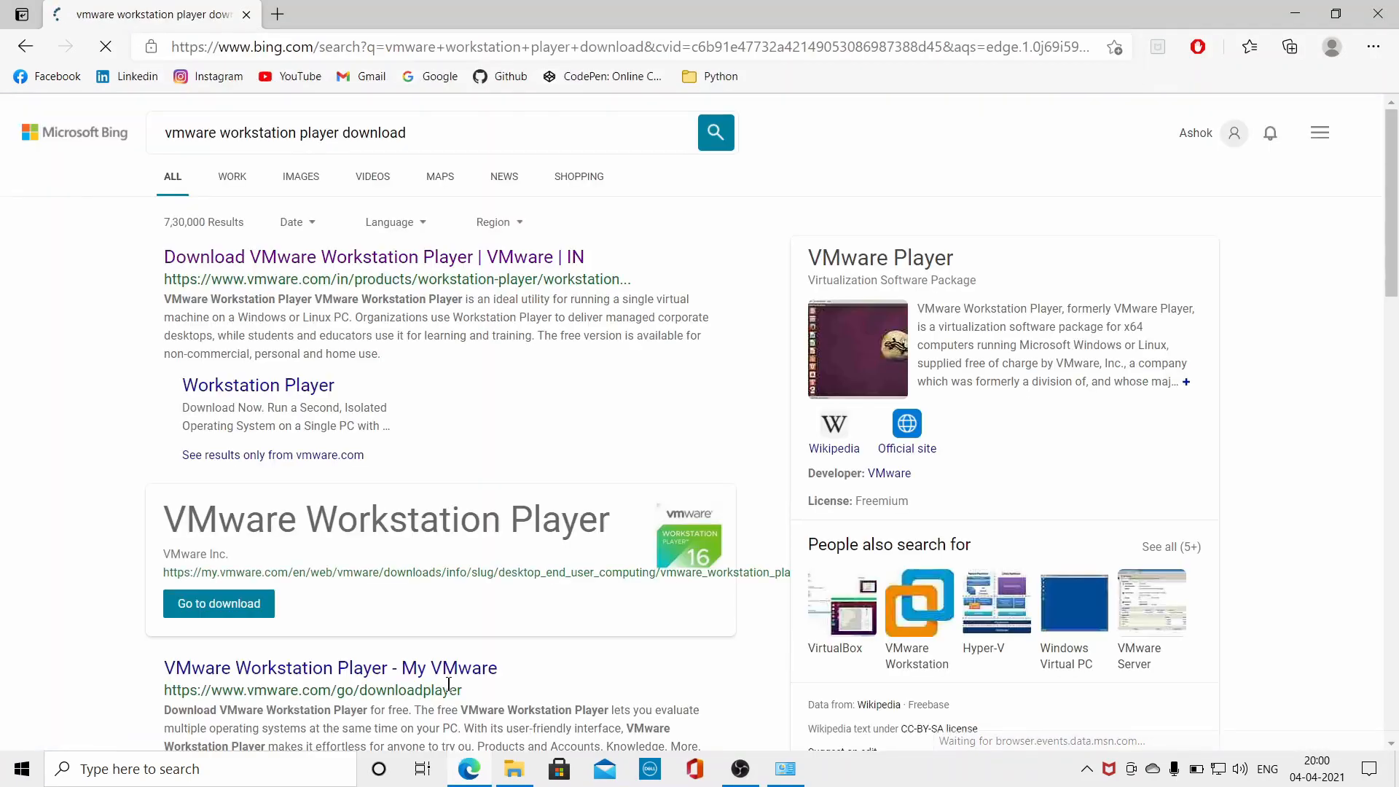
pyautogui.click(323, 264)
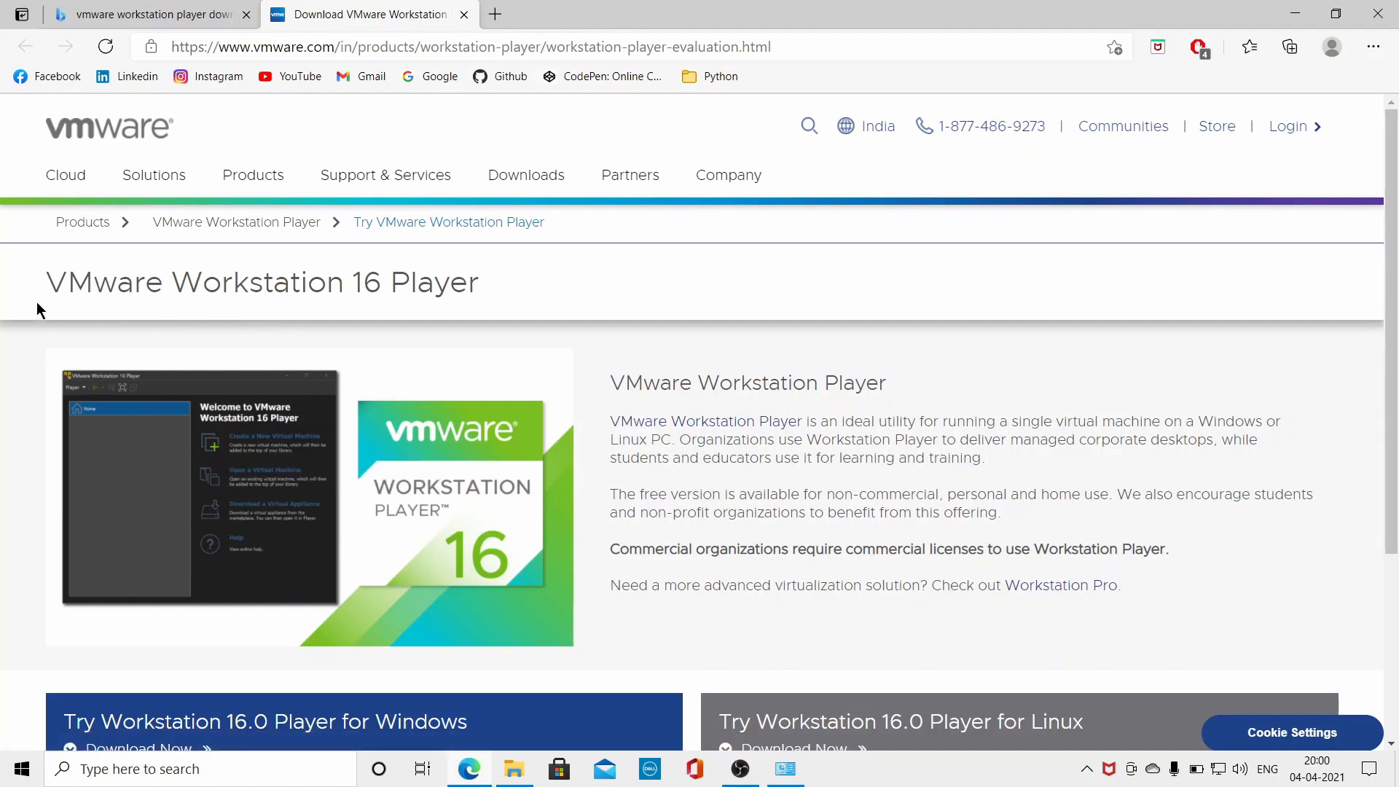
# Start downloading the Workstation 16.0 Player installer for Windows.
pyautogui.scroll(-2, 221, 480)
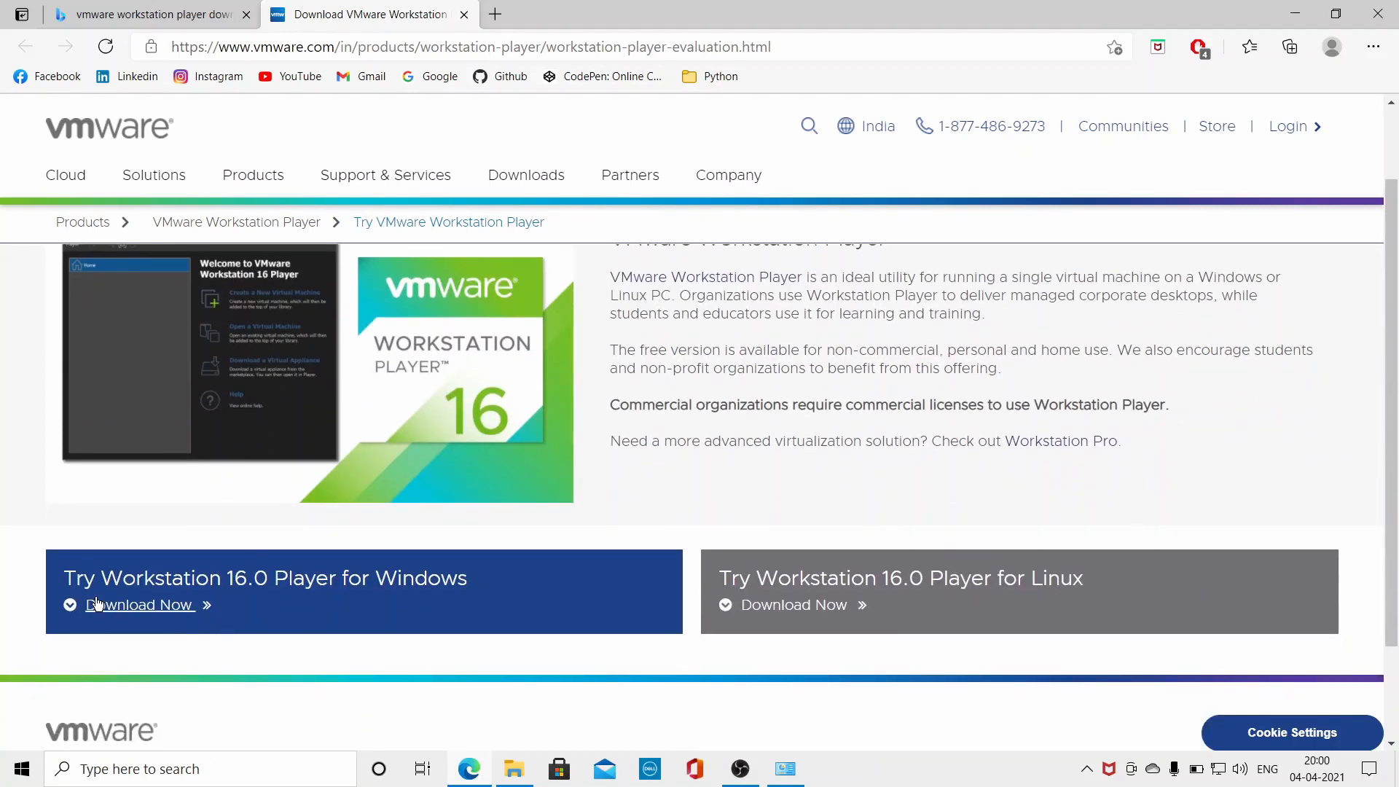
pyautogui.moveTo(65, 577); pyautogui.dragTo(480, 583)
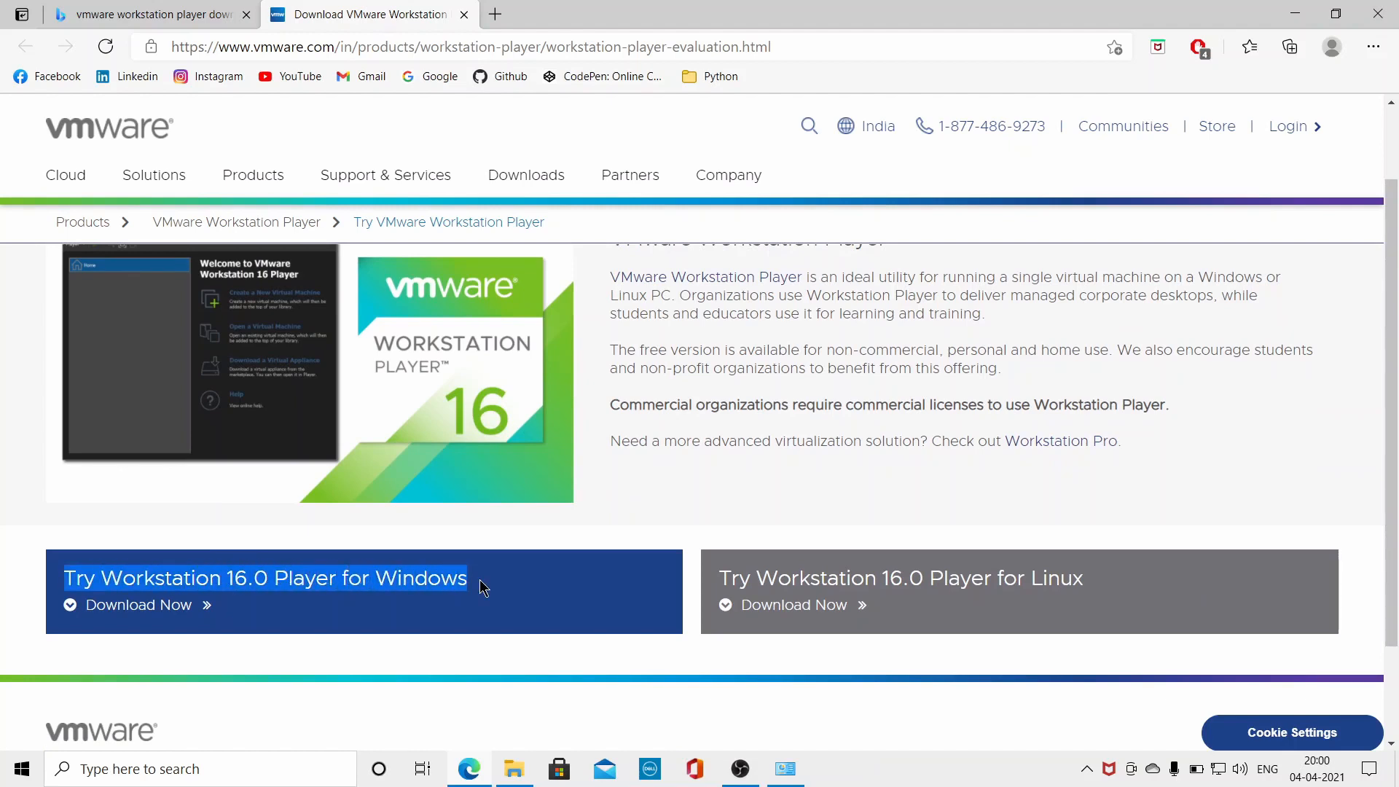
pyautogui.click(467, 621)
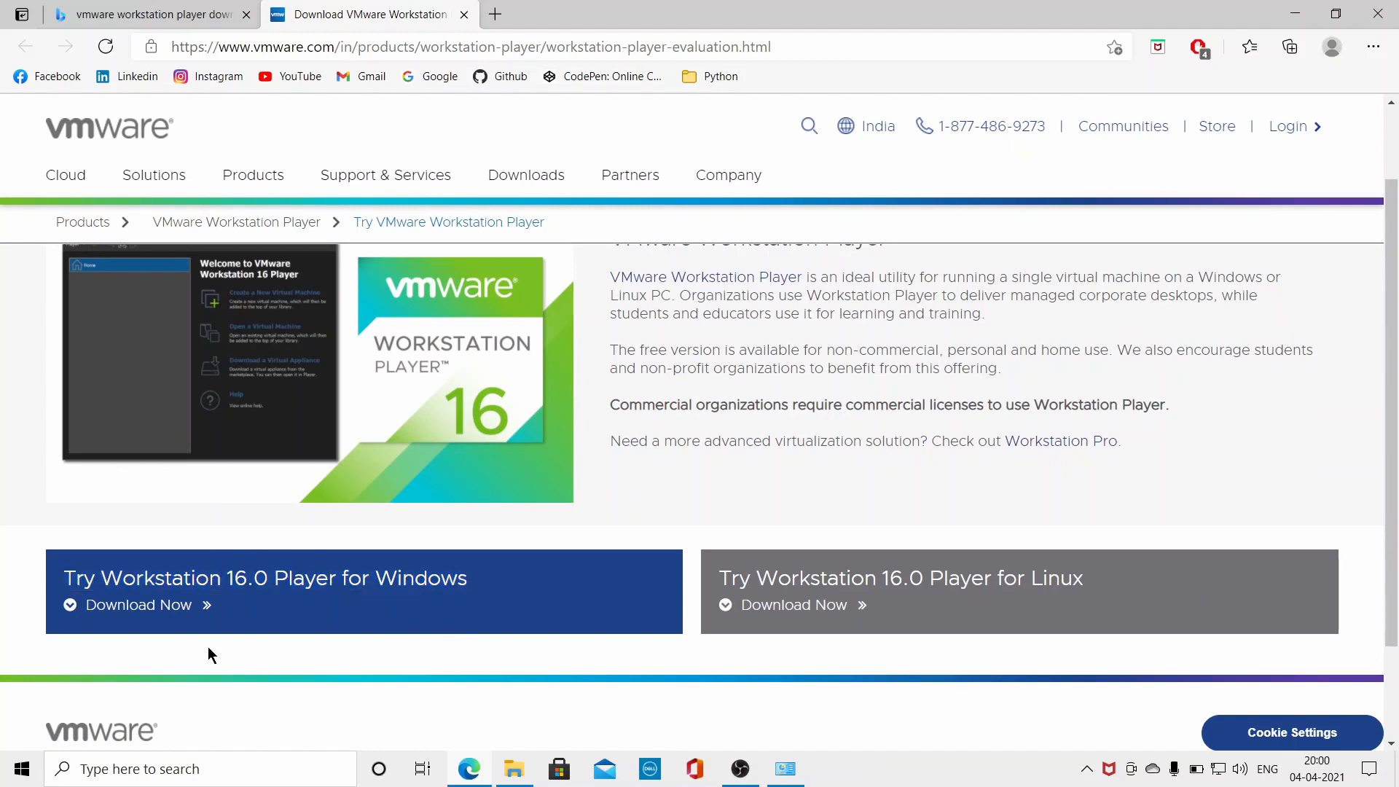
pyautogui.click(155, 611)
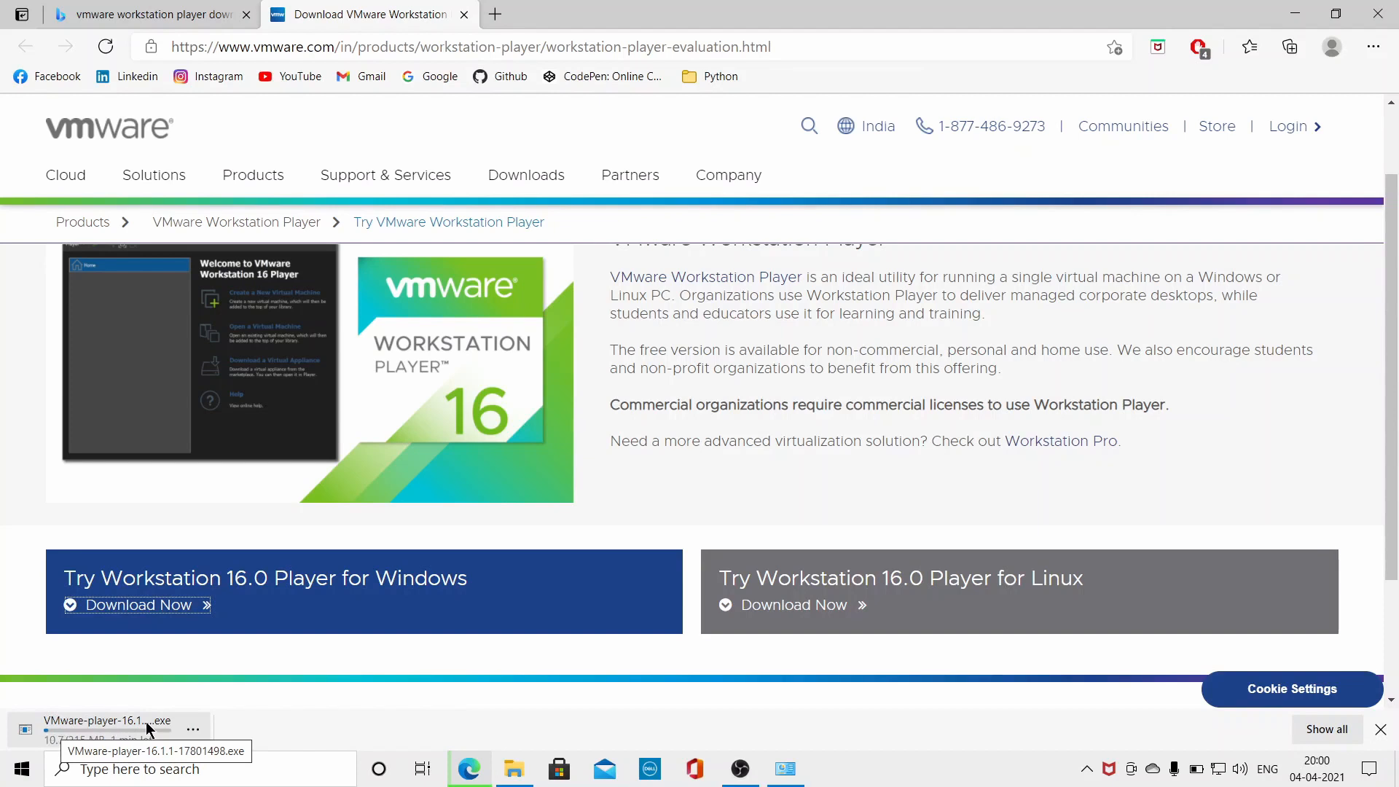
# Cancel the running VMware Player installer download and dismiss the downloads bar.
pyautogui.click(195, 731)
pyautogui.click(249, 696)
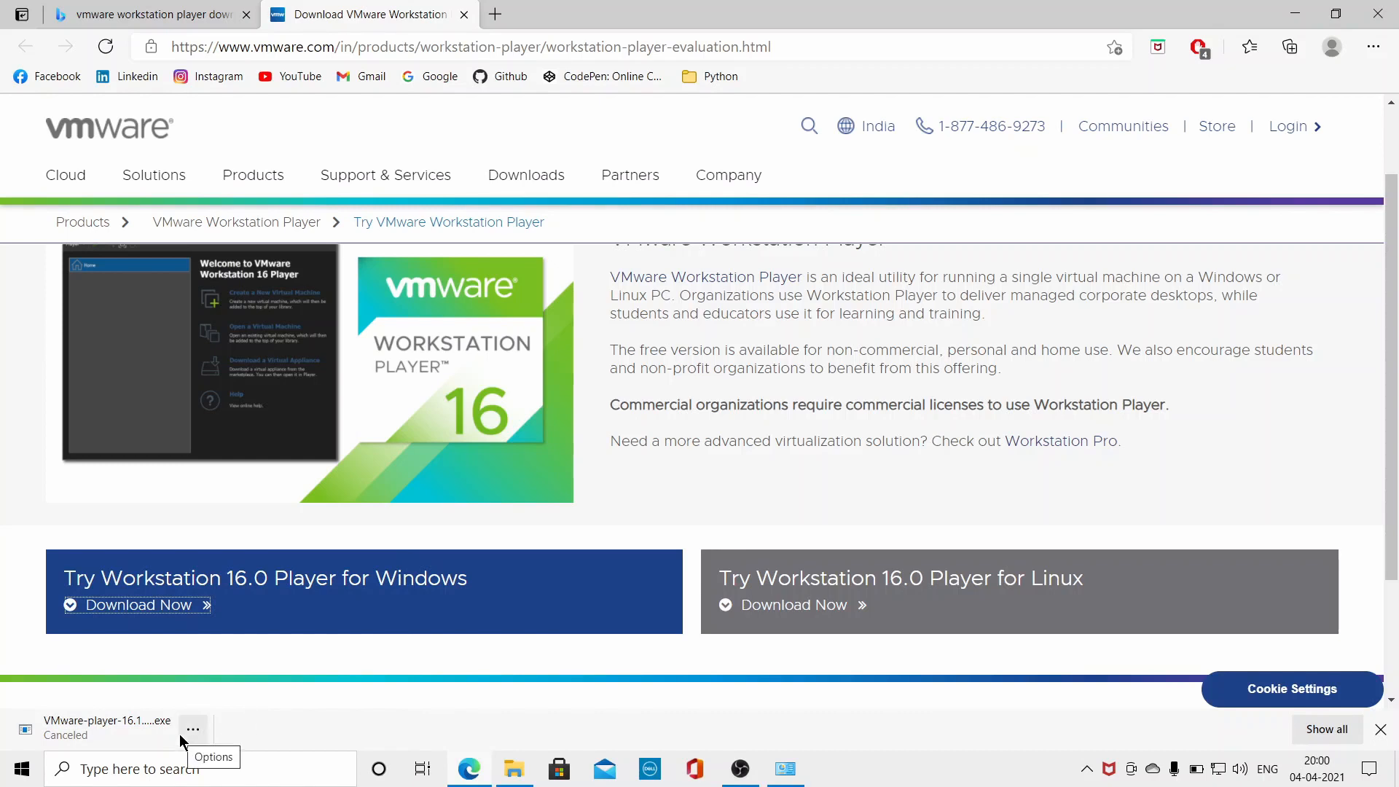
pyautogui.click(1379, 729)
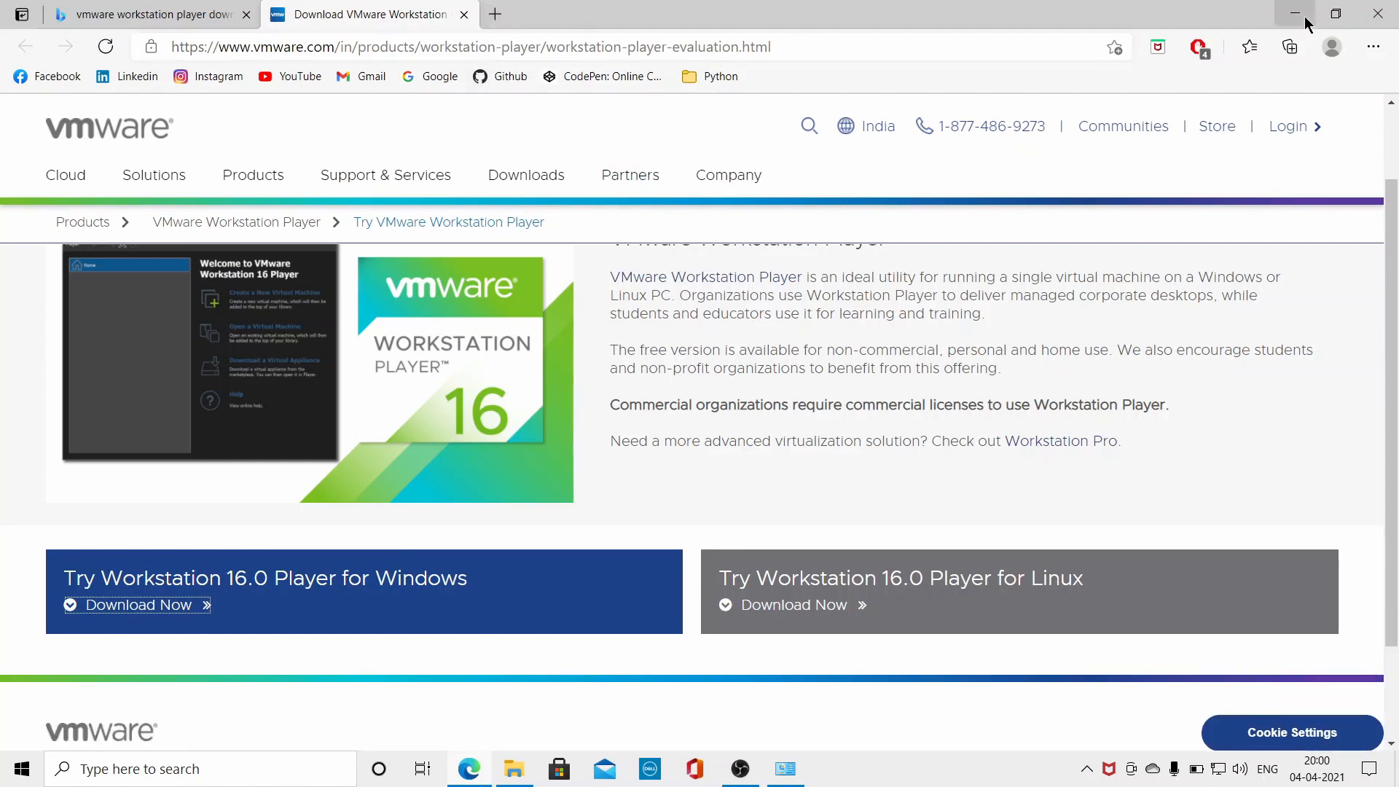
# Search for "ubuntu download" in a new browser tab and open the official Ubuntu Desktop download page.
pyautogui.click(494, 15)
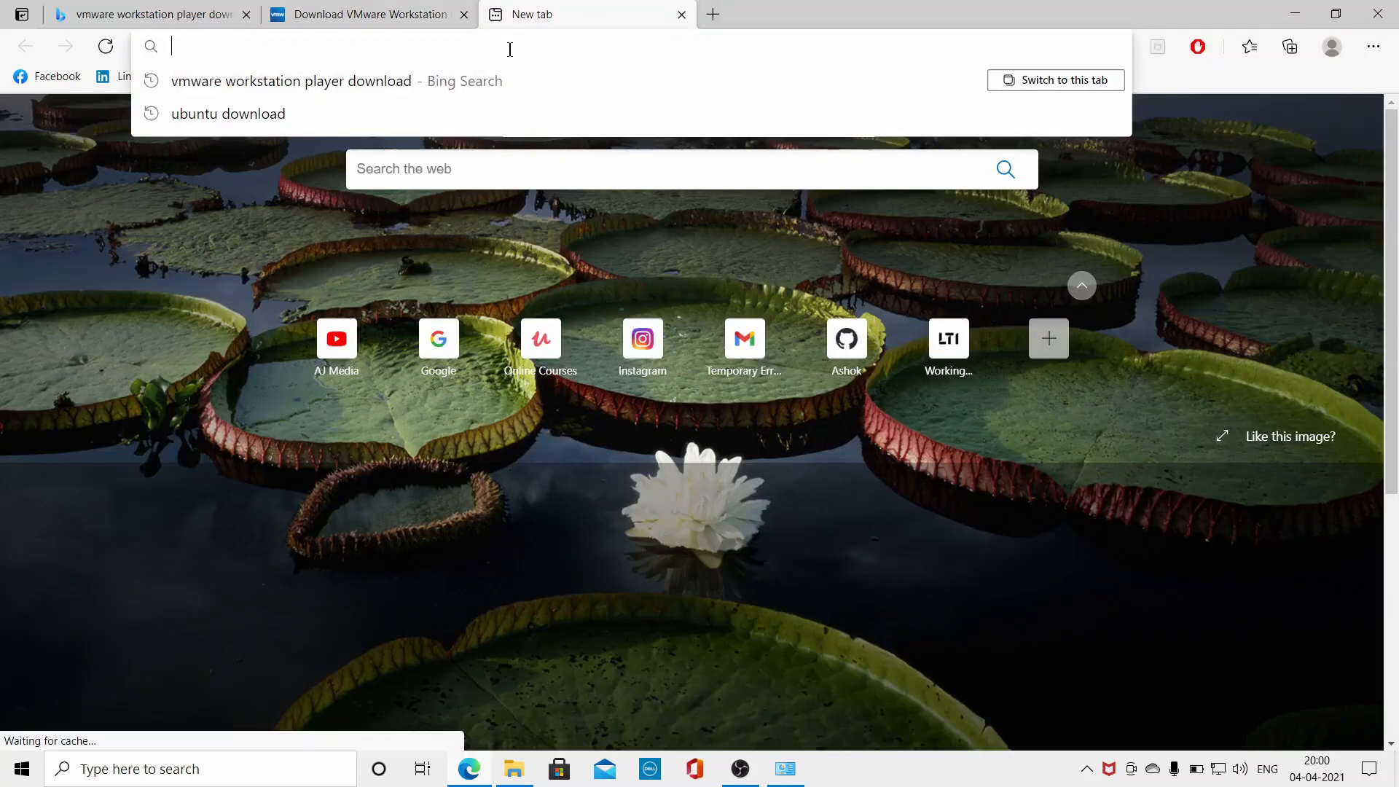
pyautogui.press('Down')
pyautogui.press('Down')
pyautogui.press('Return')
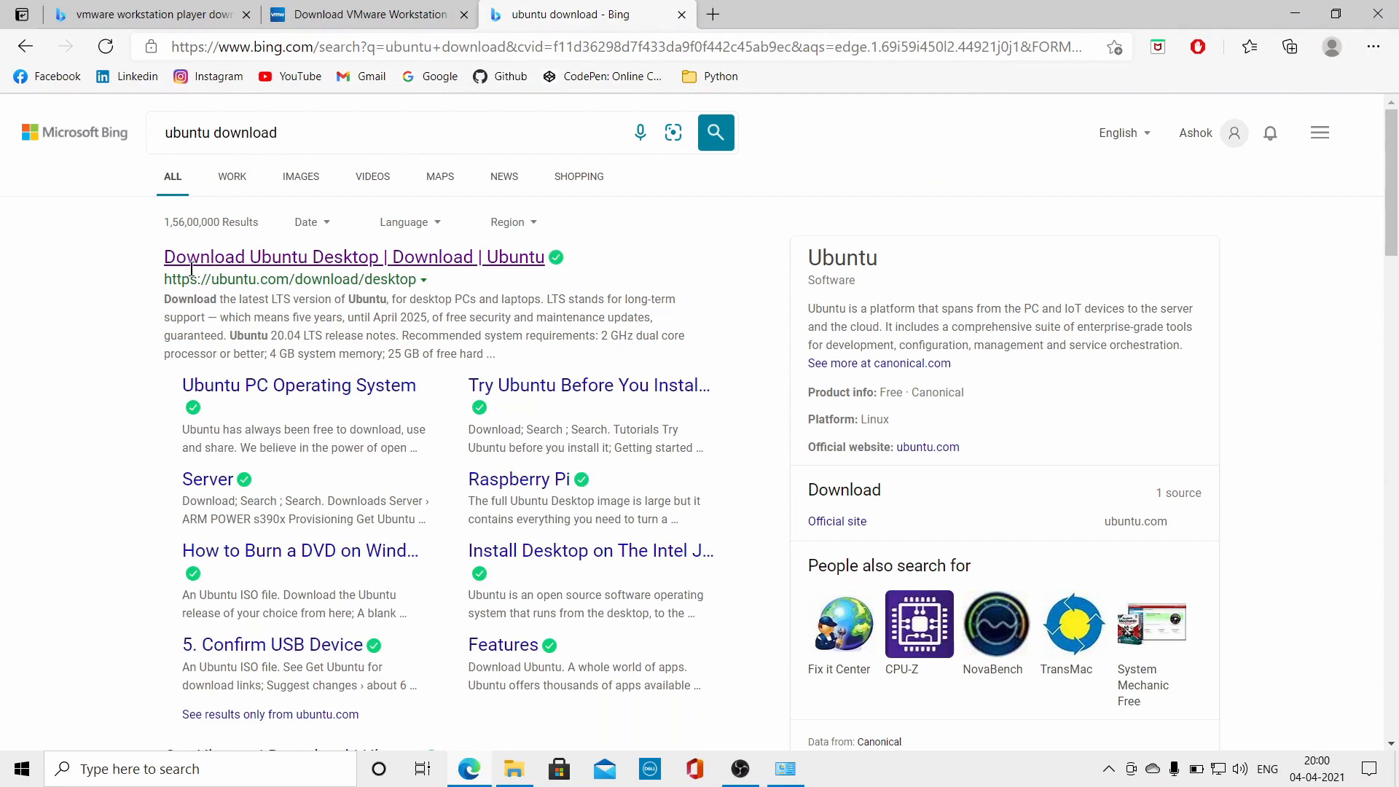
pyautogui.click(333, 266)
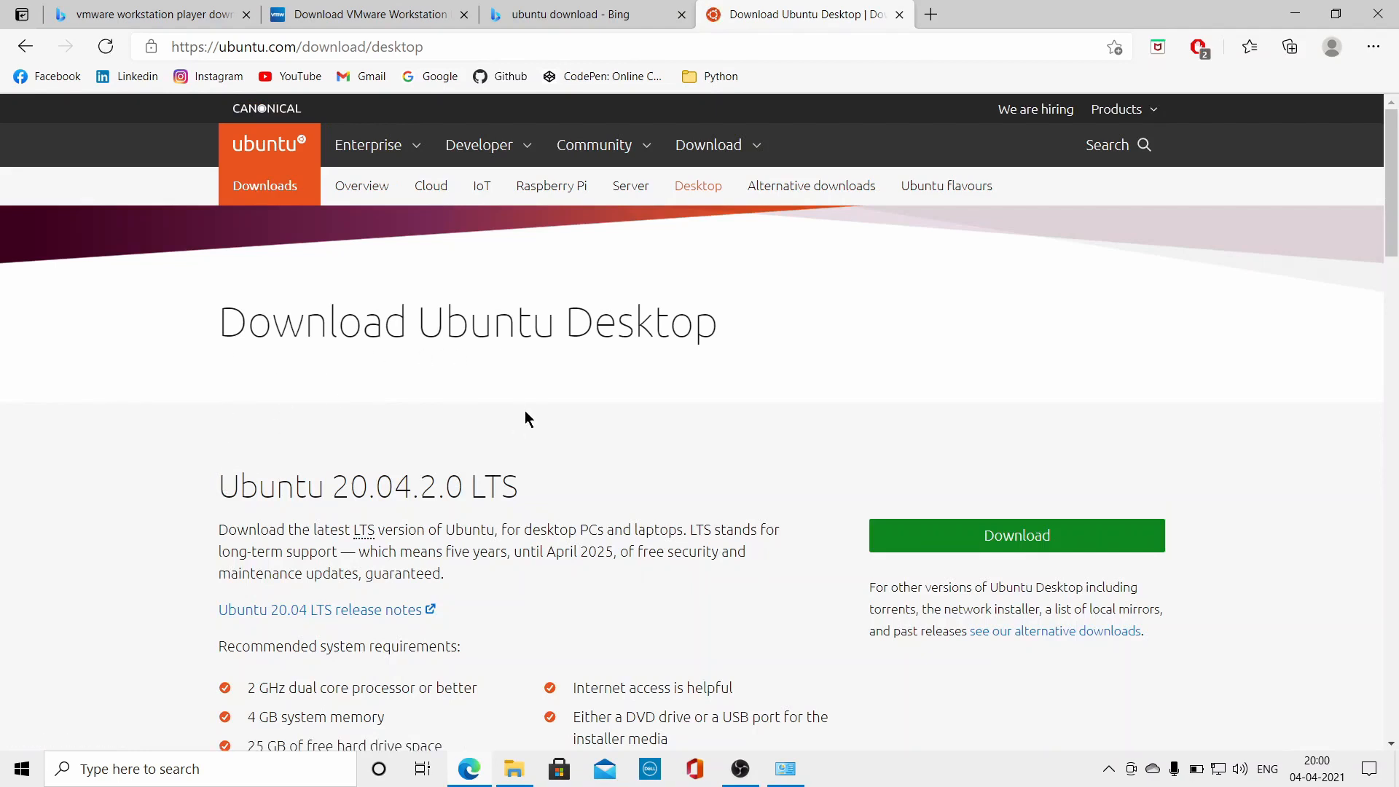
# Examine the Ubuntu 20.04.2.0 LTS entry, including its version name, supported devices and long-term support description.
pyautogui.moveTo(569, 337); pyautogui.dragTo(715, 337)
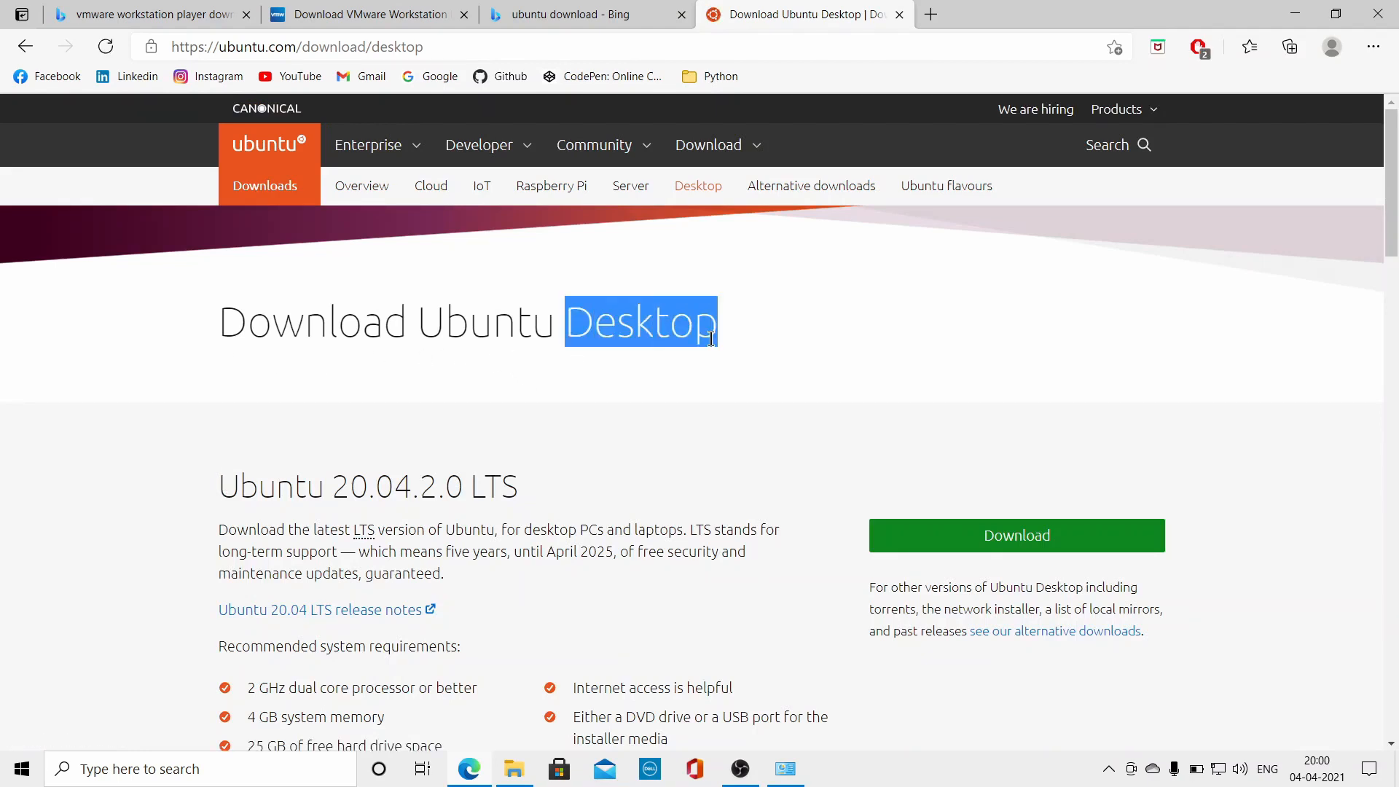
pyautogui.click(545, 513)
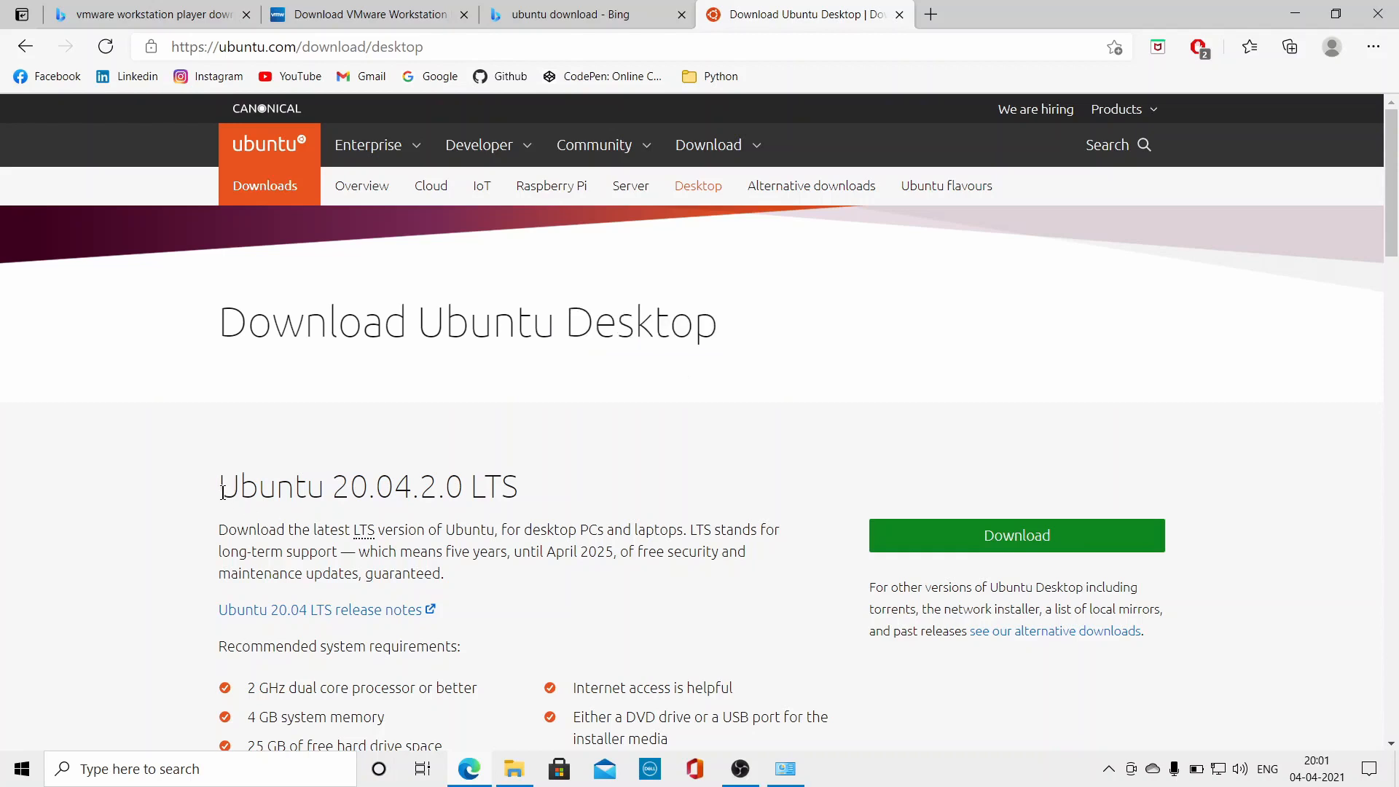
pyautogui.moveTo(222, 487); pyautogui.dragTo(525, 486)
pyautogui.click(590, 486)
pyautogui.moveTo(472, 487); pyautogui.dragTo(525, 487)
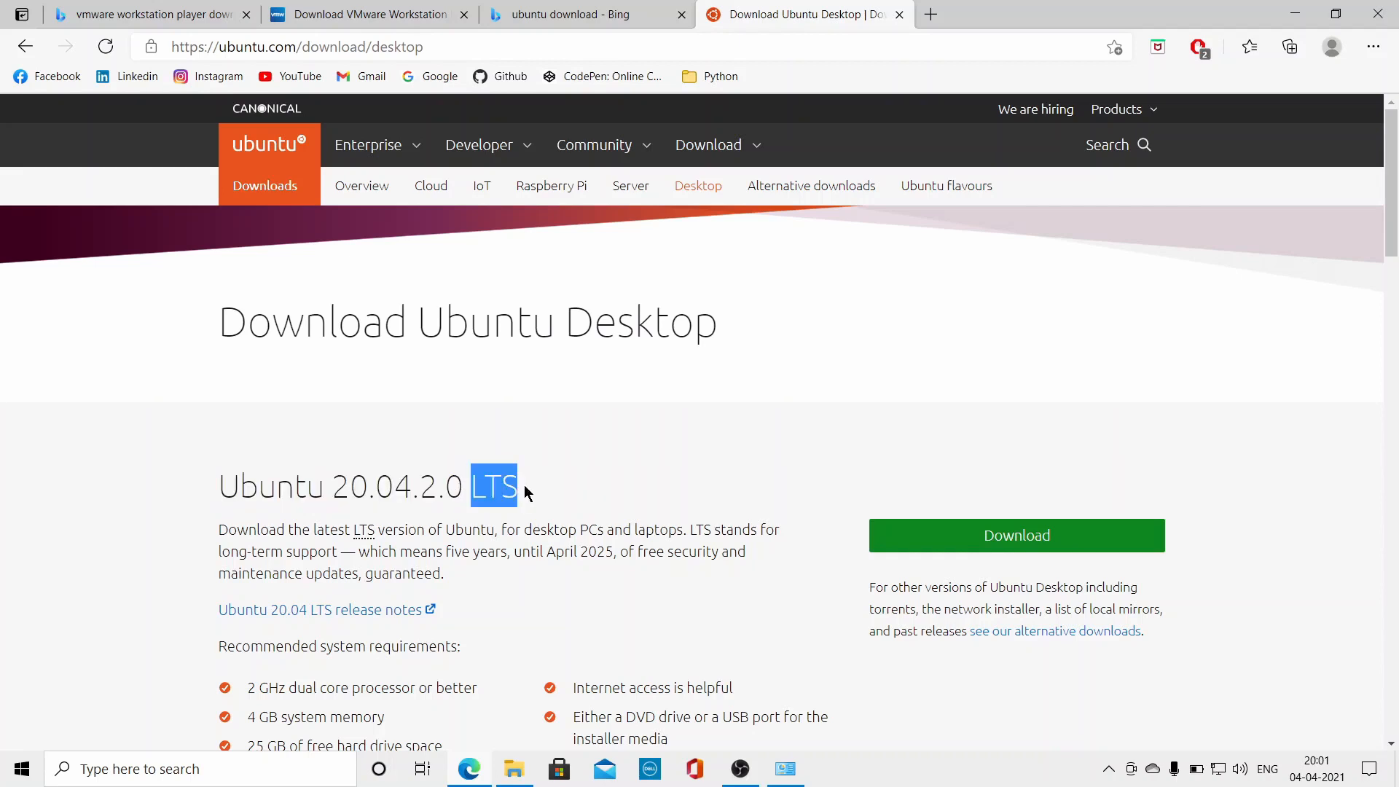
pyautogui.click(594, 495)
pyautogui.scroll(-1, 595, 495)
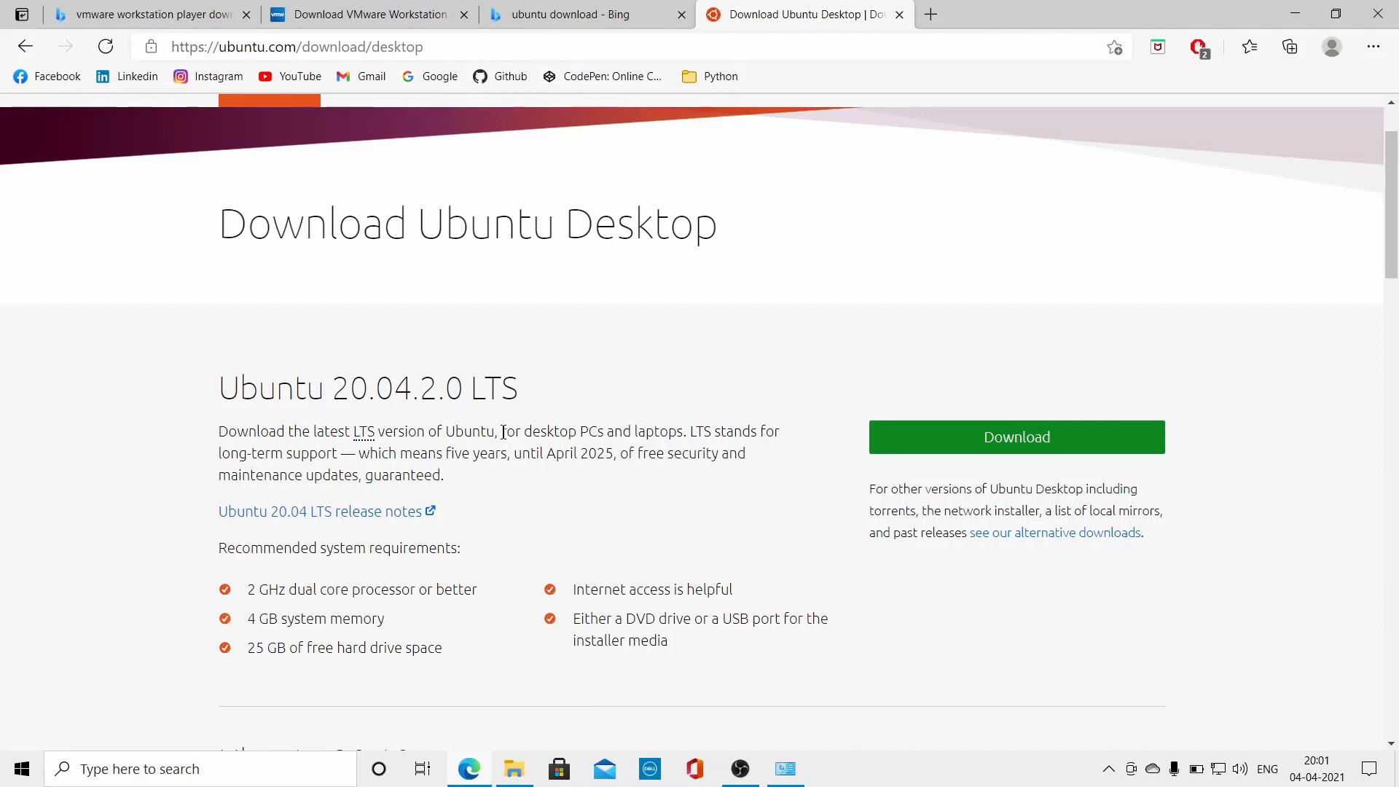
pyautogui.moveTo(502, 432); pyautogui.dragTo(683, 433)
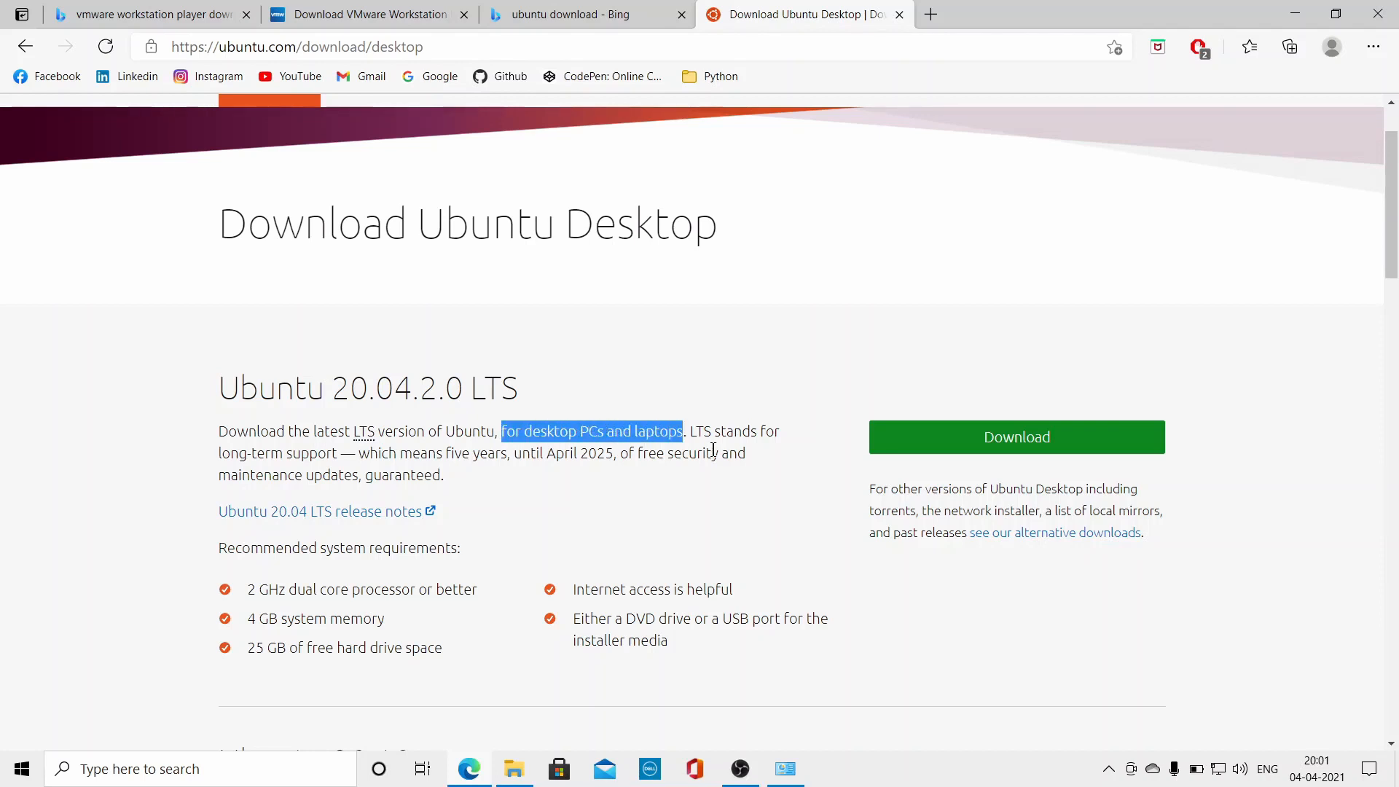
pyautogui.moveTo(222, 453); pyautogui.dragTo(335, 454)
pyautogui.click(365, 452)
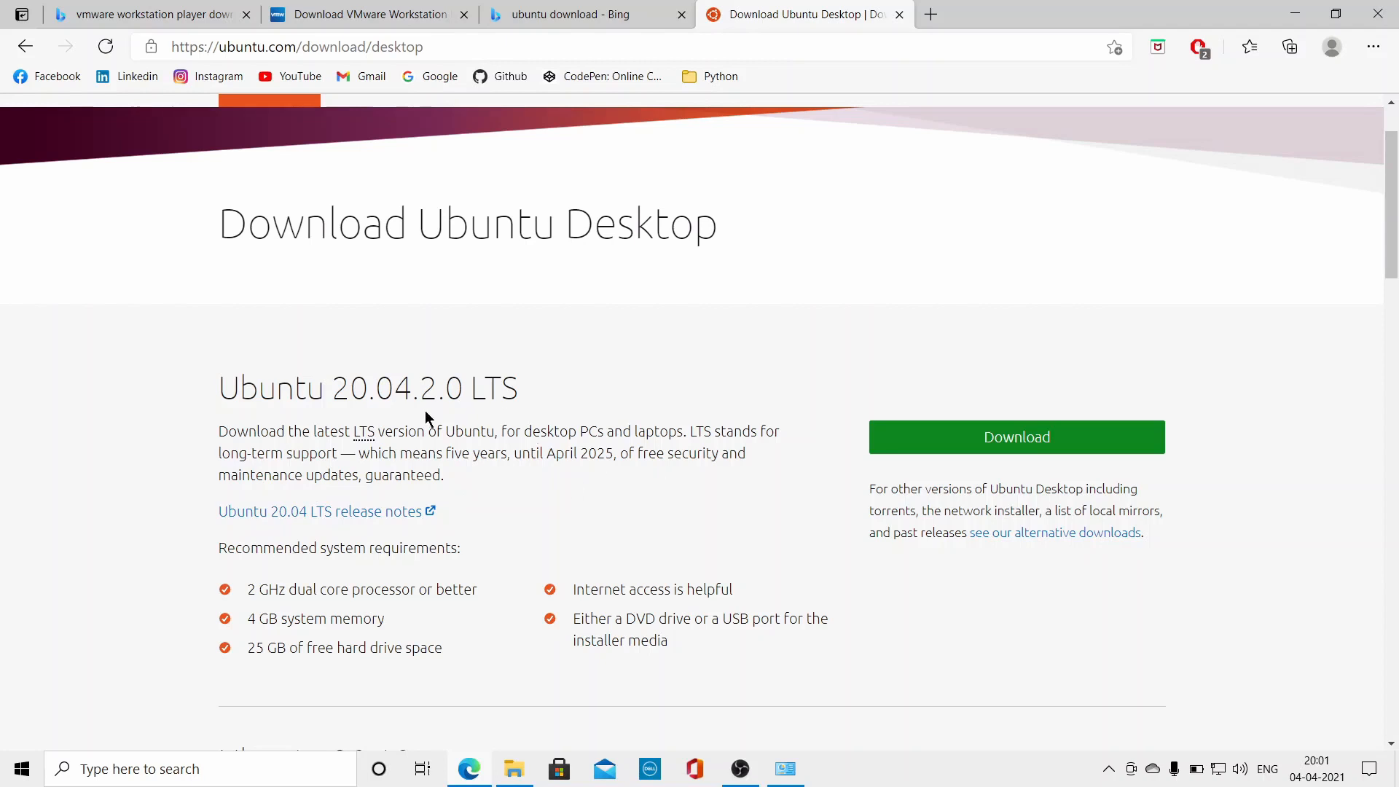
pyautogui.moveTo(339, 391); pyautogui.dragTo(503, 396)
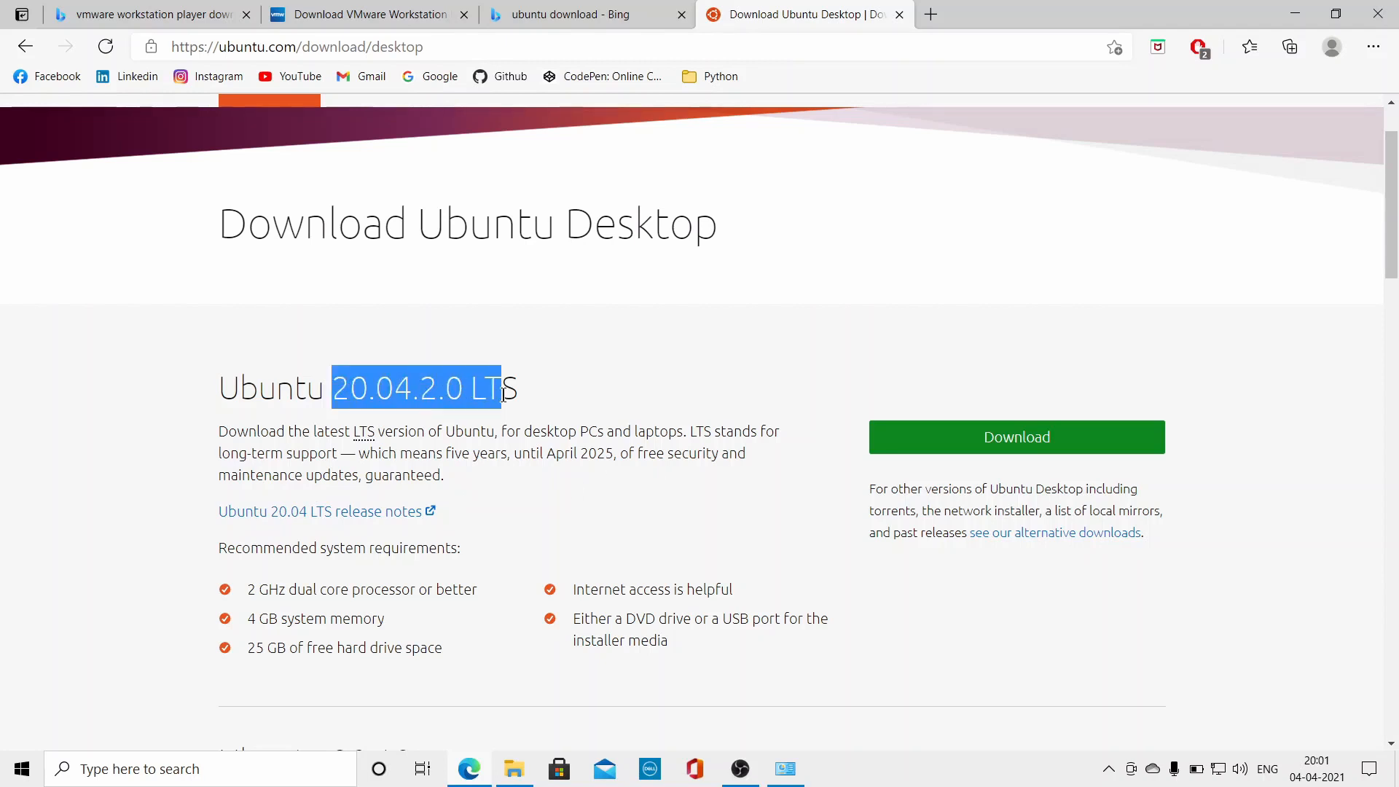
pyautogui.click(564, 408)
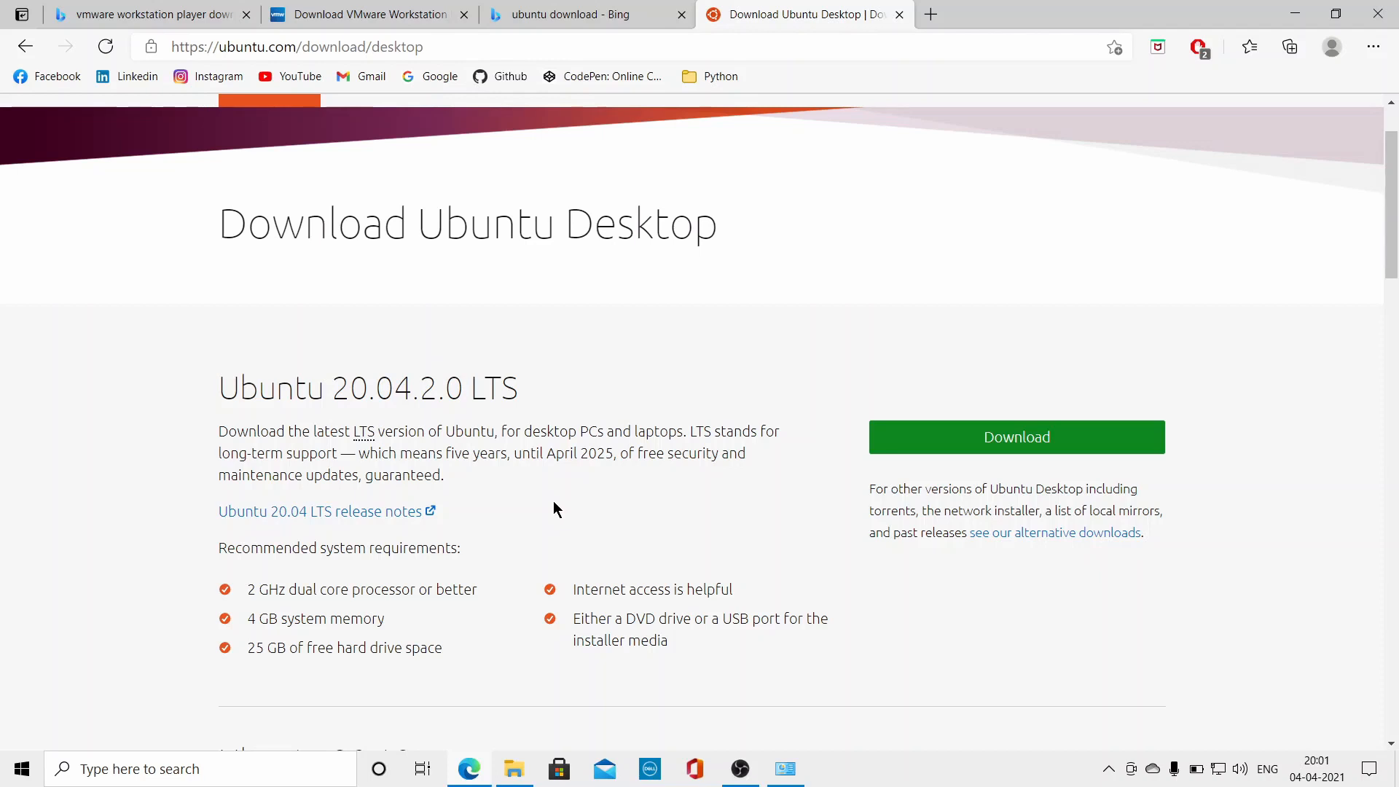
# Examine the Ubuntu 20.10 entry, including its support period and recommended system requirements.
pyautogui.scroll(-4, 553, 501)
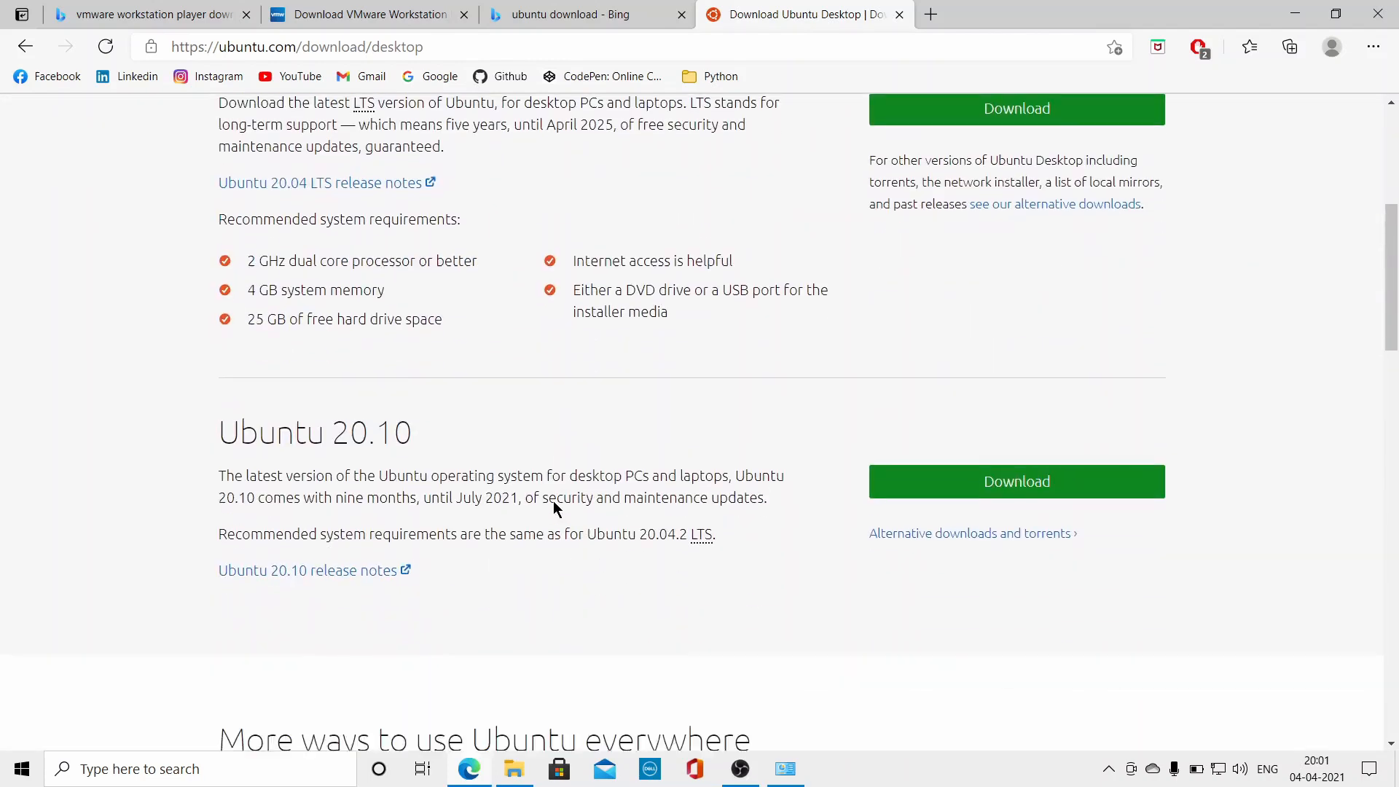
pyautogui.scroll(-2, 553, 501)
pyautogui.moveTo(220, 270); pyautogui.dragTo(450, 275)
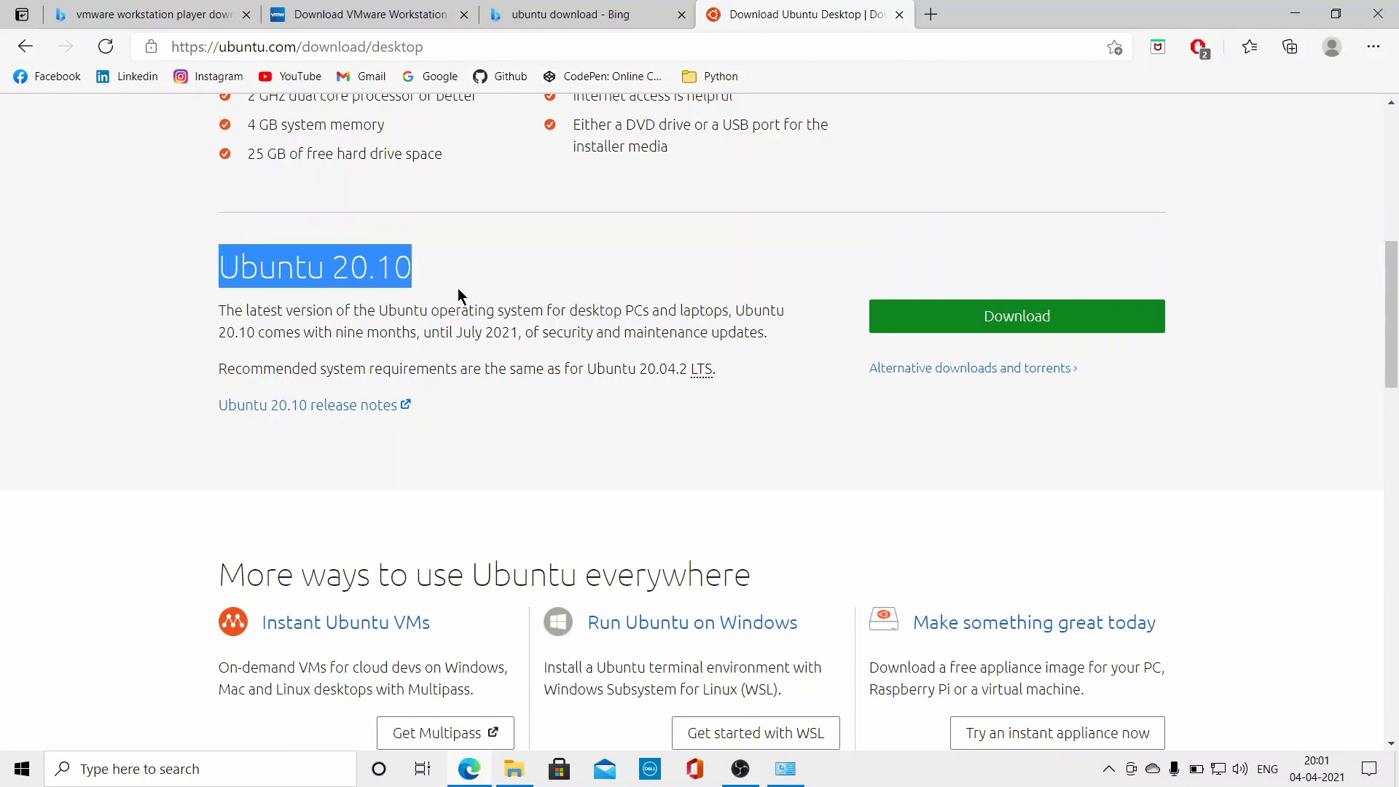
pyautogui.click(458, 287)
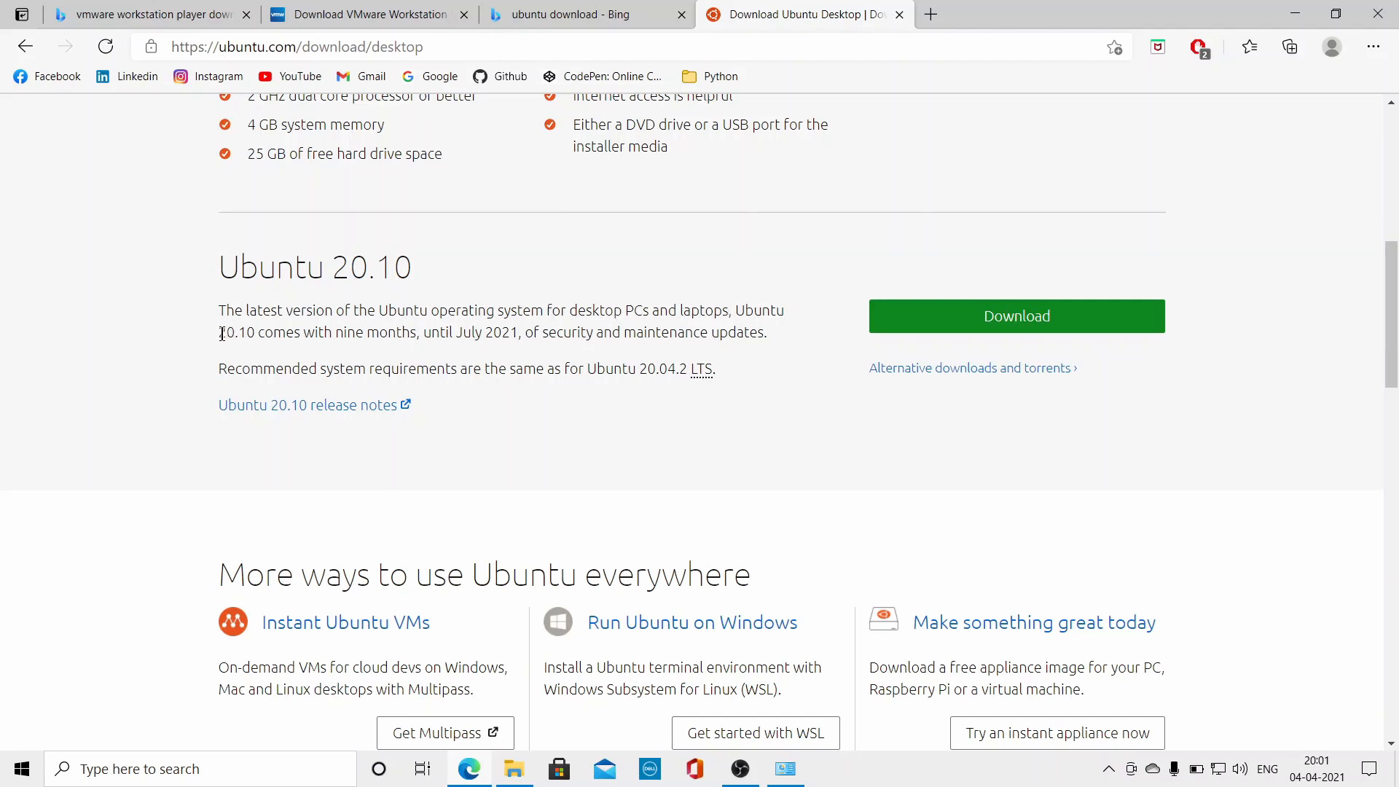
pyautogui.moveTo(226, 333); pyautogui.dragTo(764, 351)
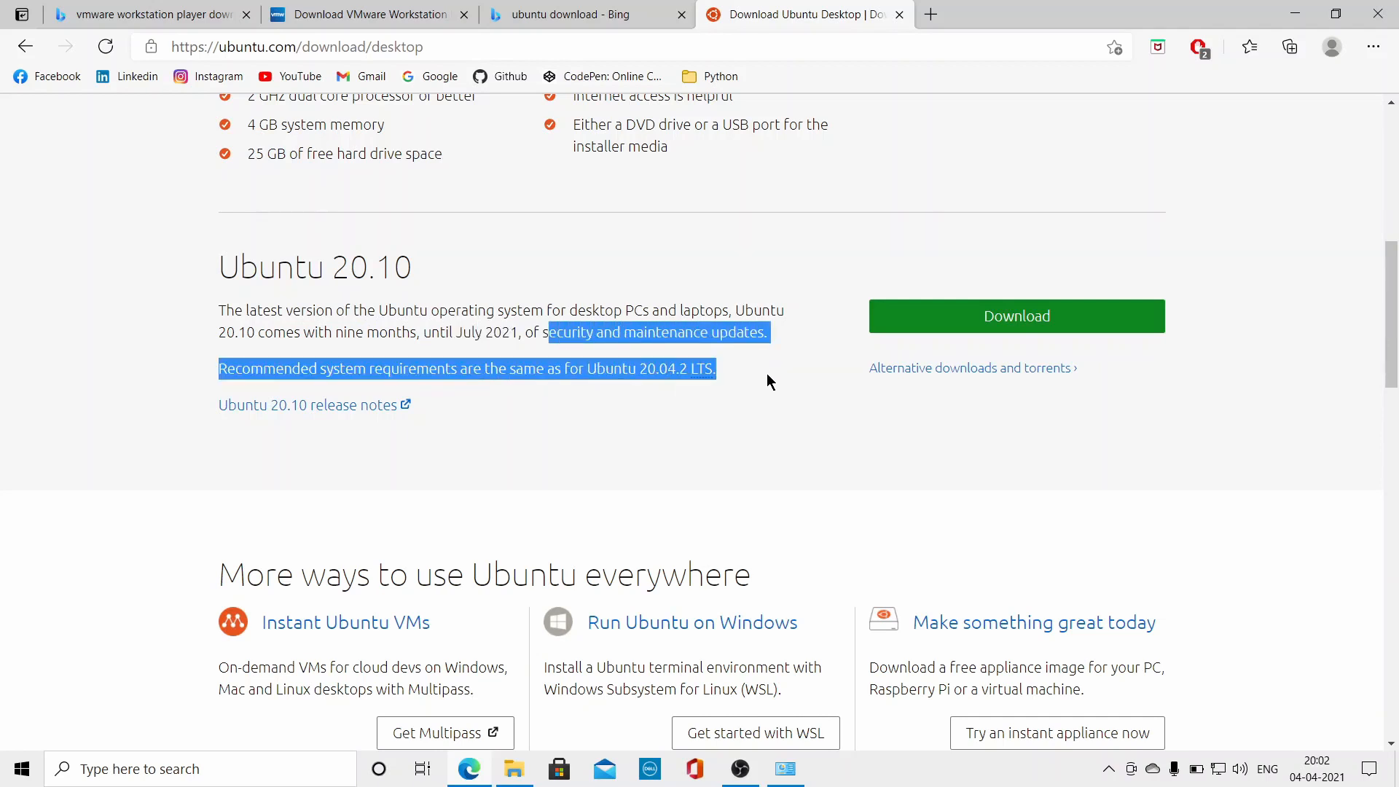
pyautogui.click(767, 374)
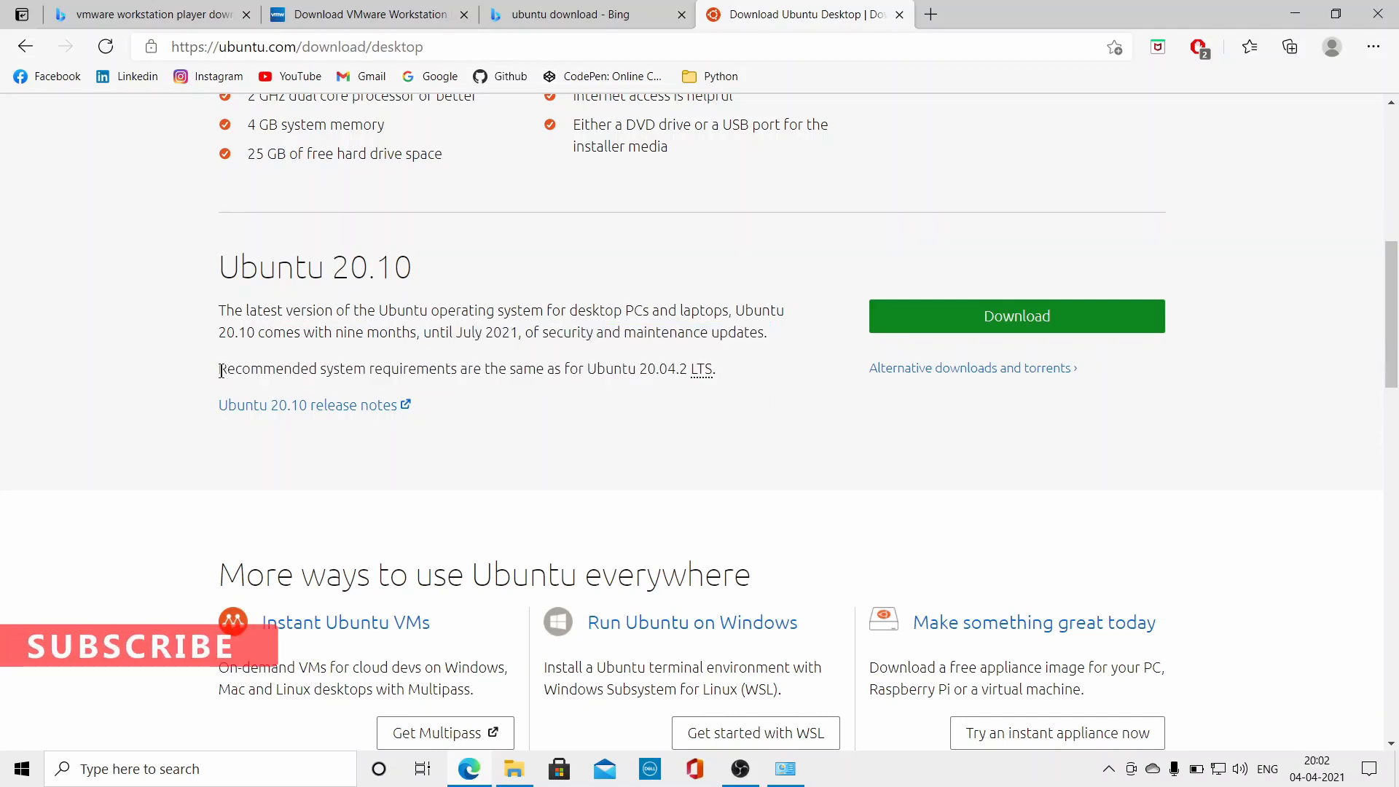
pyautogui.moveTo(220, 371); pyautogui.dragTo(529, 381)
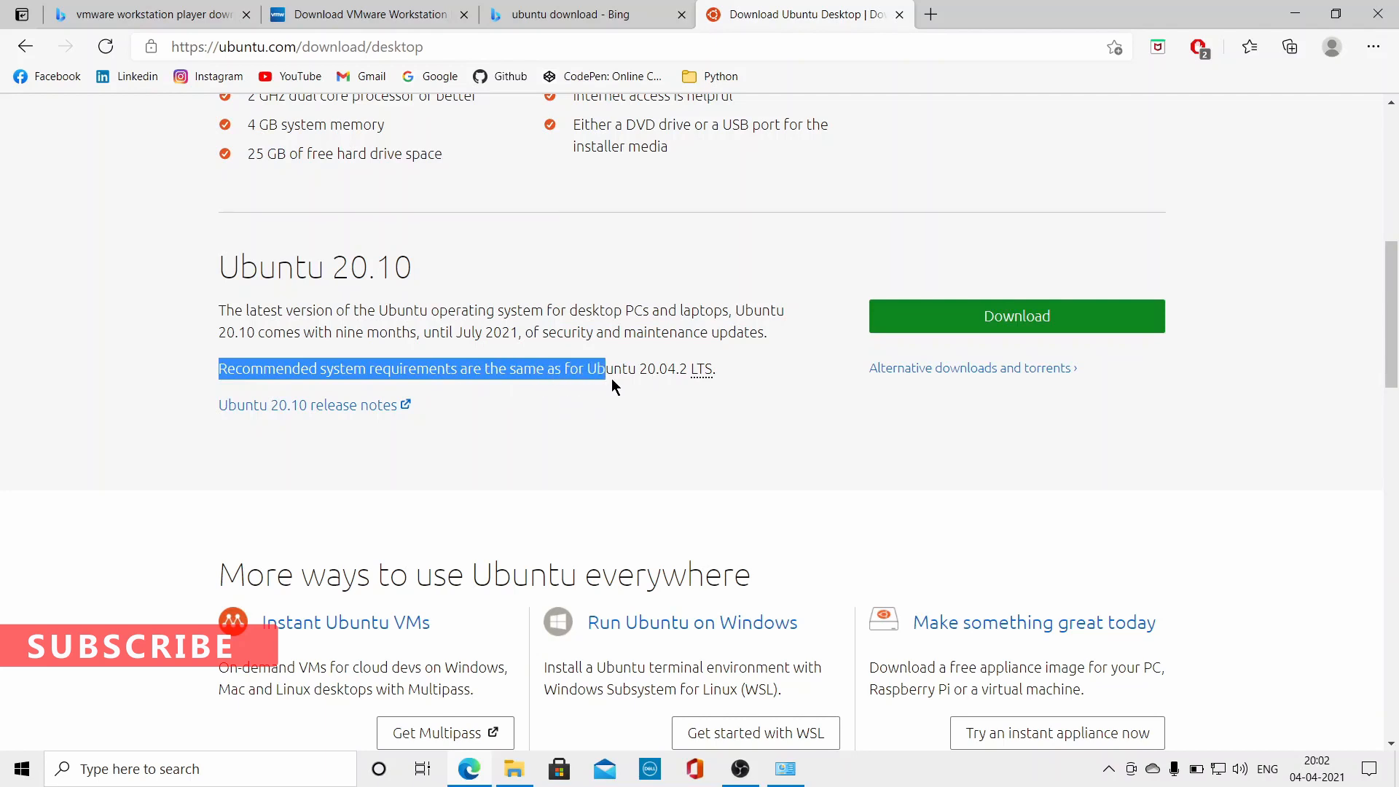
pyautogui.moveTo(693, 377); pyautogui.dragTo(740, 407)
pyautogui.click(740, 406)
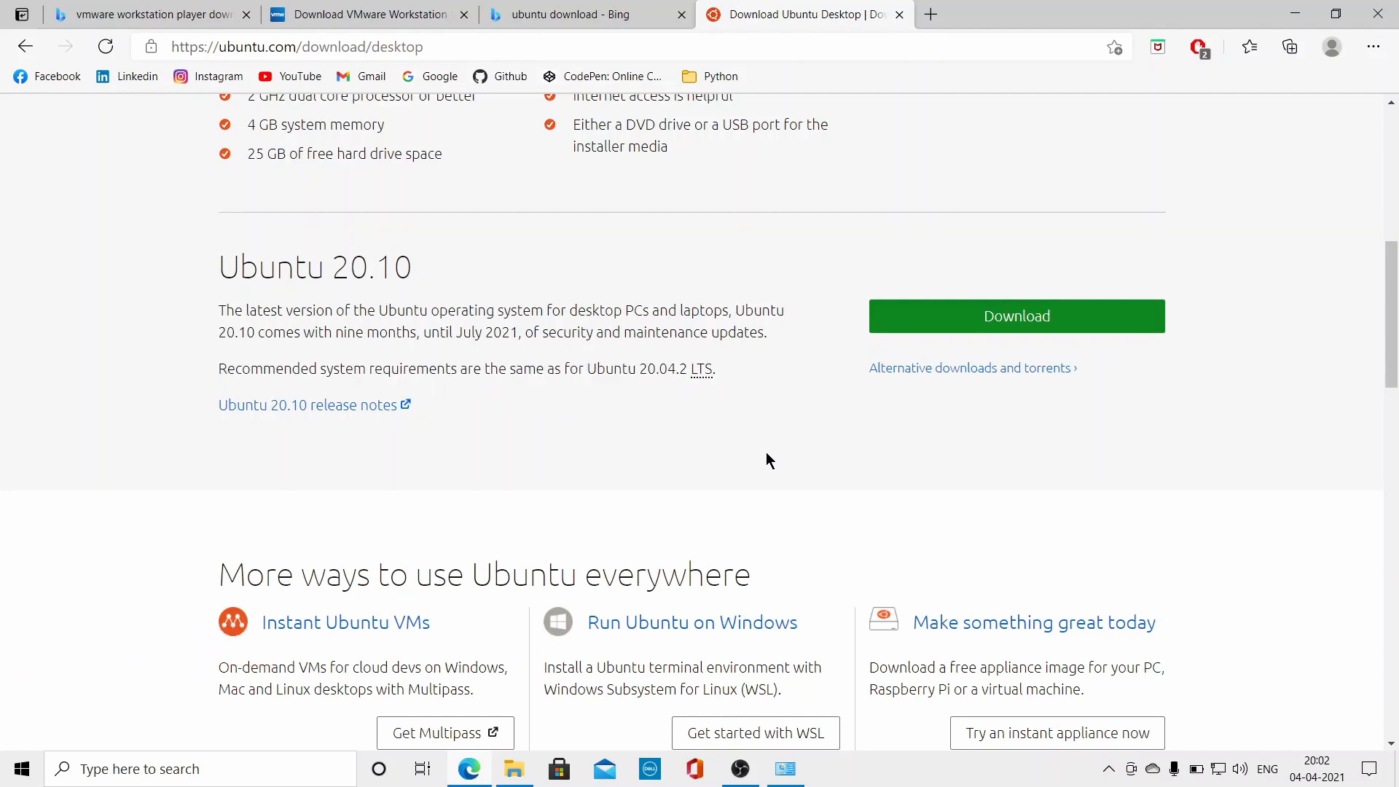
# Compare the Ubuntu 20.04.2.0 LTS and Ubuntu 20.10 entries on the download page.
pyautogui.scroll(5, 767, 453)
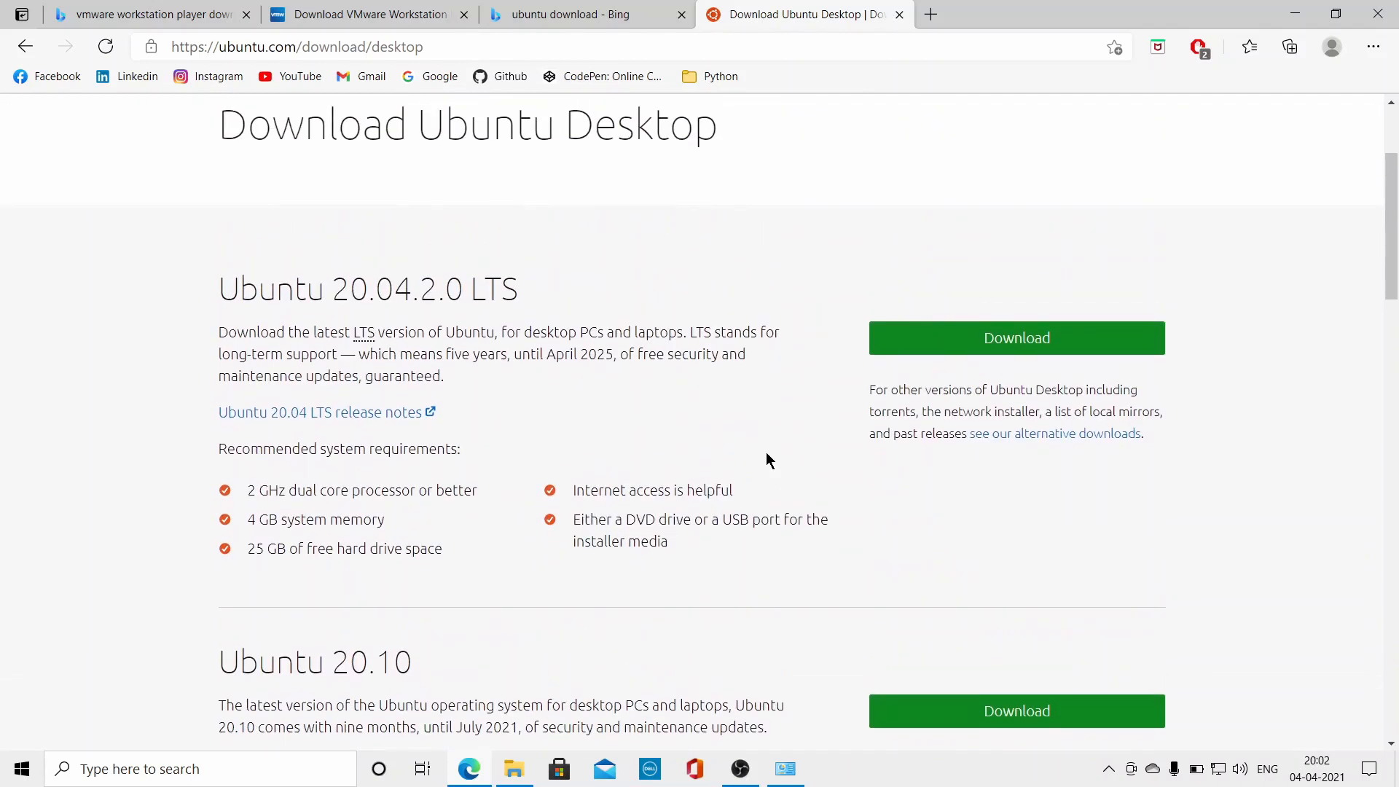
pyautogui.doubleClick(342, 662)
pyautogui.click(526, 573)
pyautogui.moveTo(218, 289); pyautogui.dragTo(643, 307)
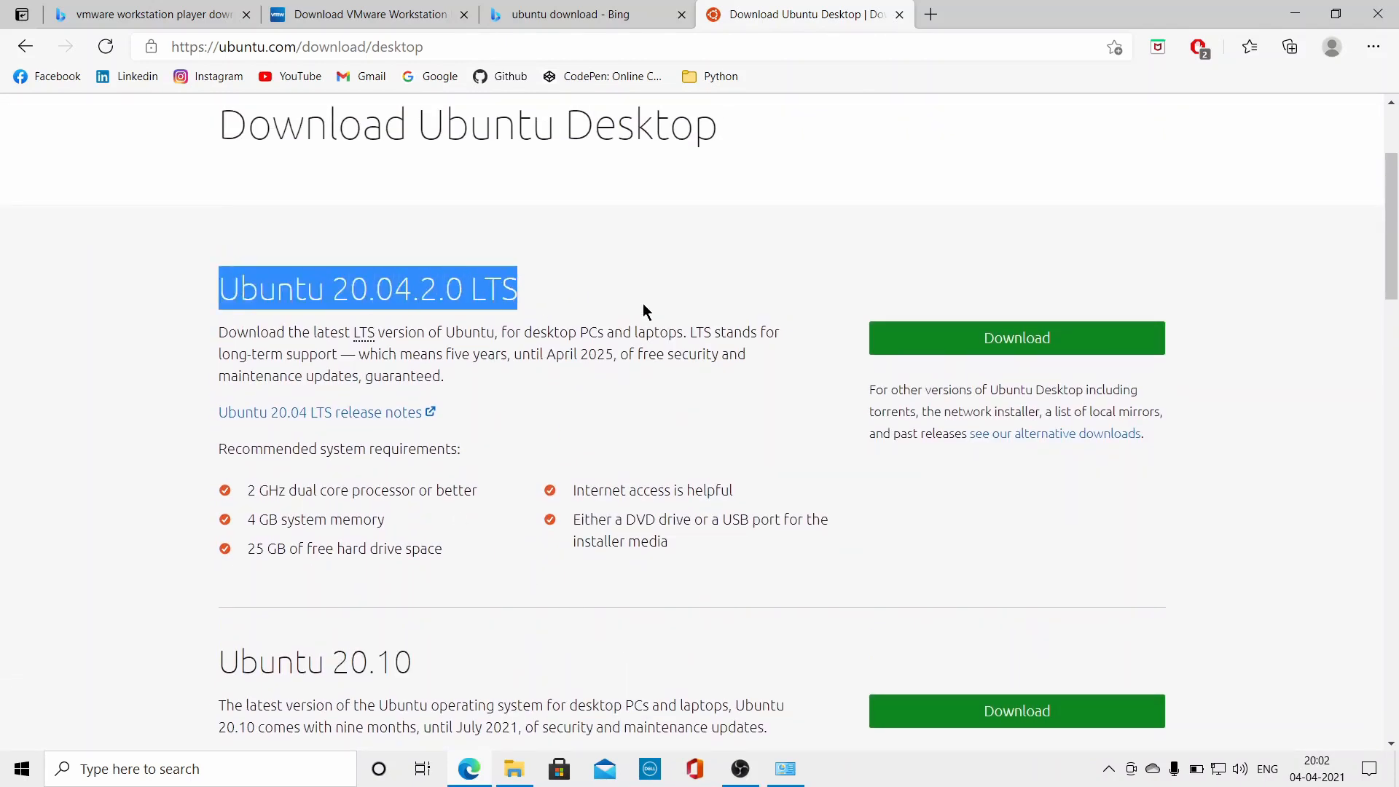
pyautogui.click(643, 310)
pyautogui.moveTo(217, 662); pyautogui.dragTo(437, 670)
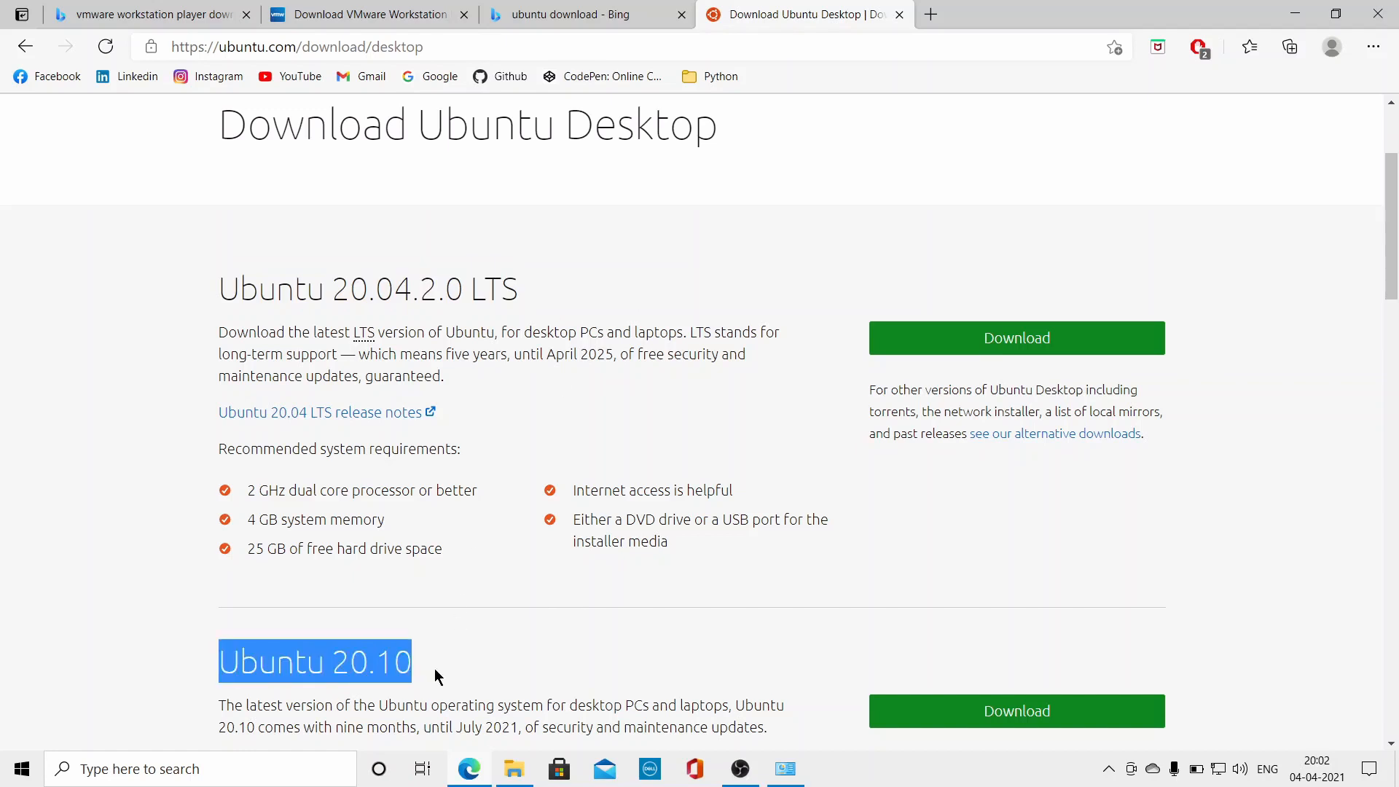
pyautogui.click(467, 647)
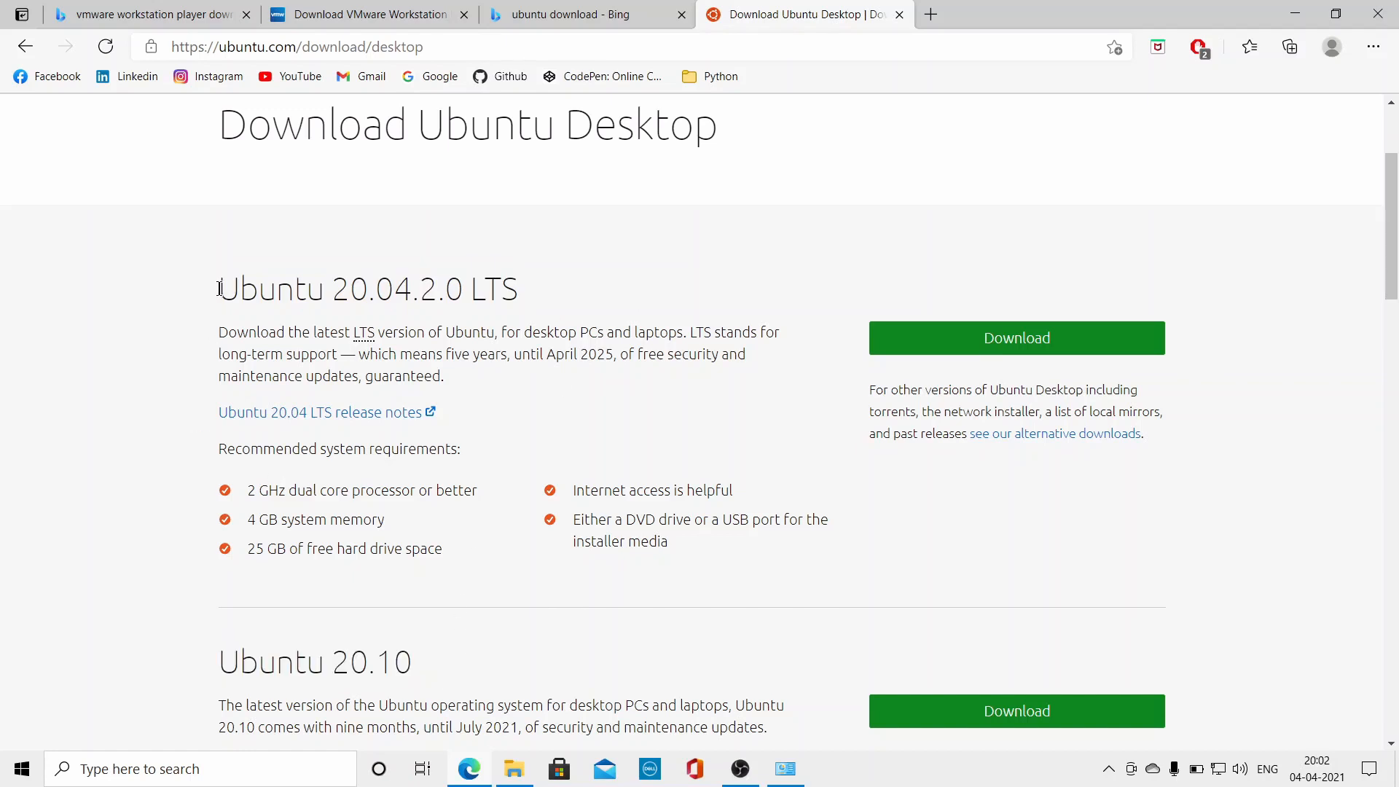
pyautogui.moveTo(220, 288); pyautogui.dragTo(529, 286)
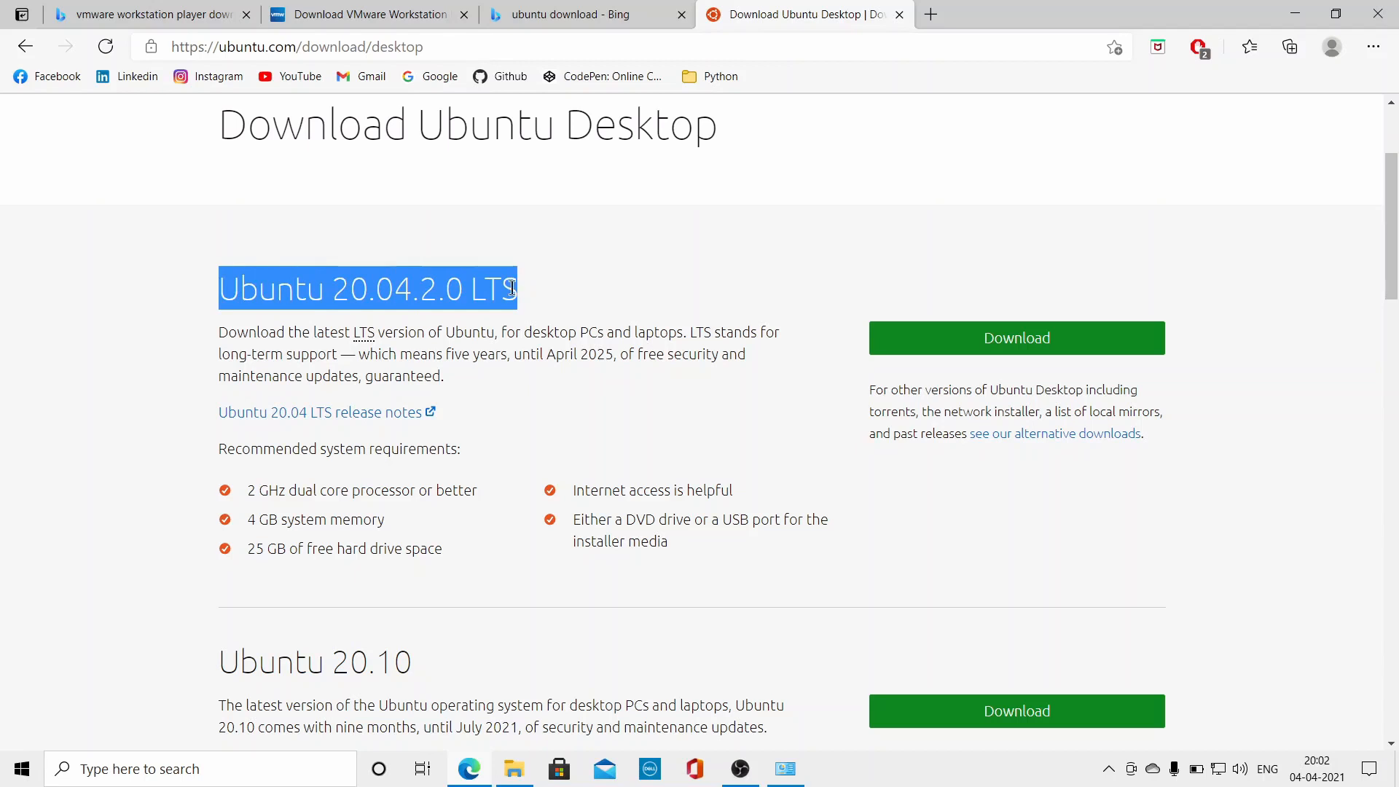
pyautogui.click(588, 296)
pyautogui.moveTo(220, 288); pyautogui.dragTo(524, 299)
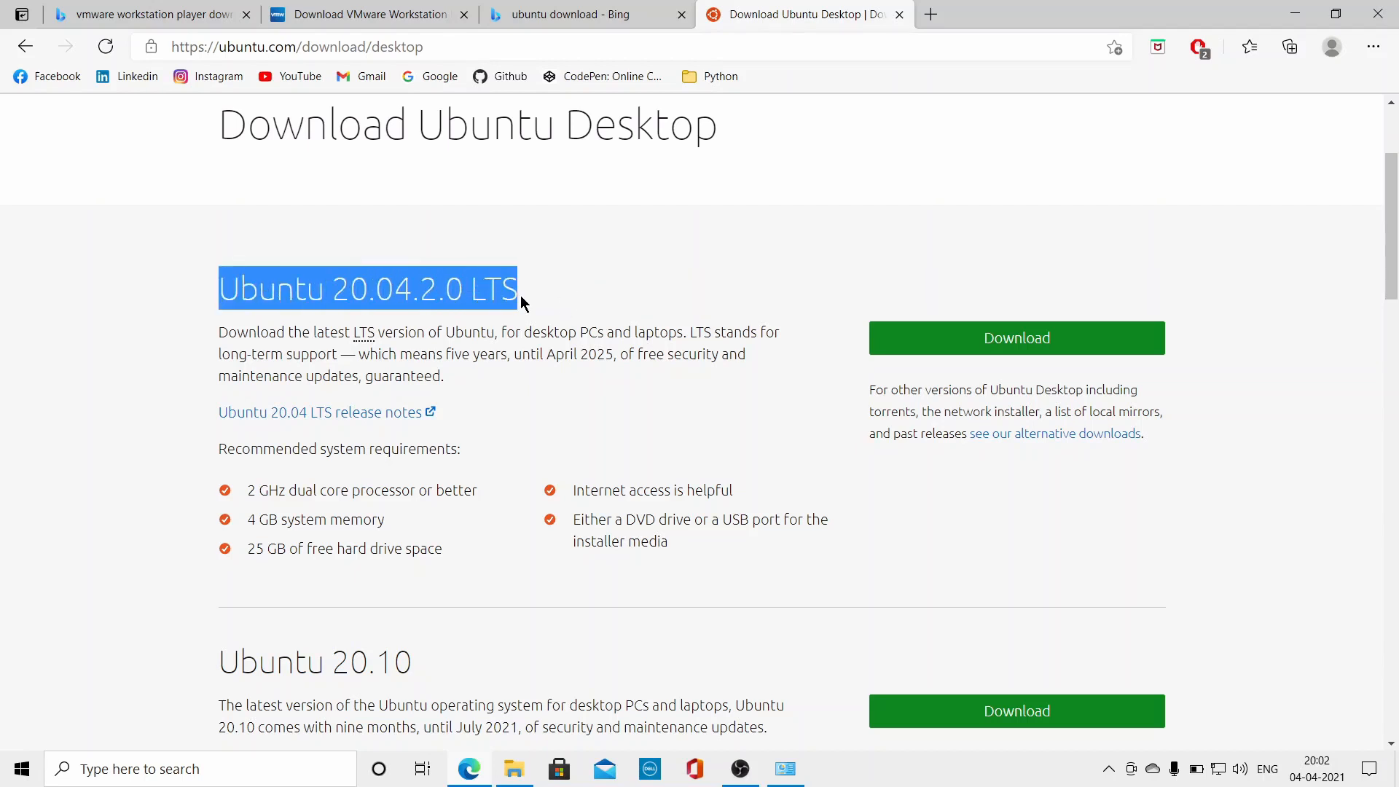
pyautogui.click(576, 295)
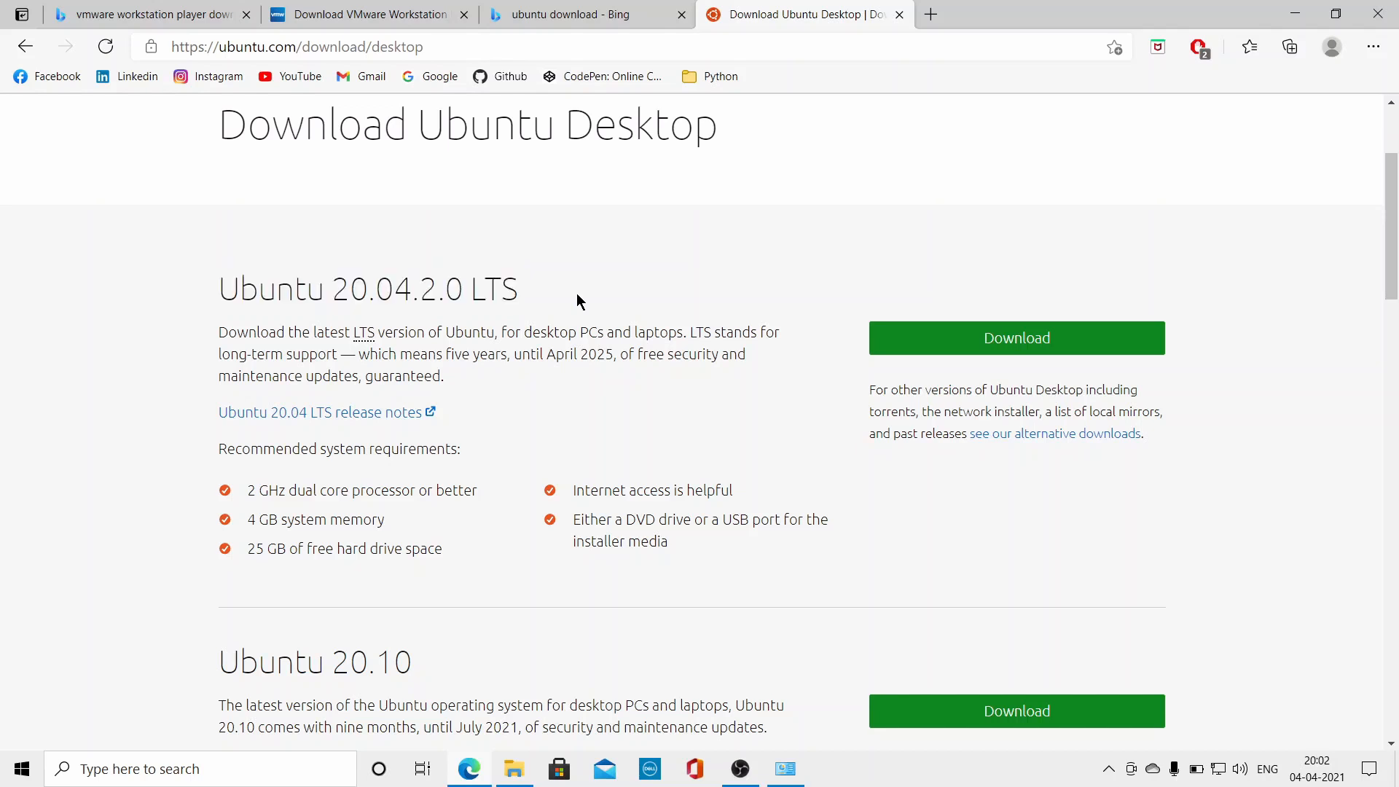
# Start downloading the Ubuntu 20.04.2.0 LTS desktop image and cancel that download.
pyautogui.click(937, 347)
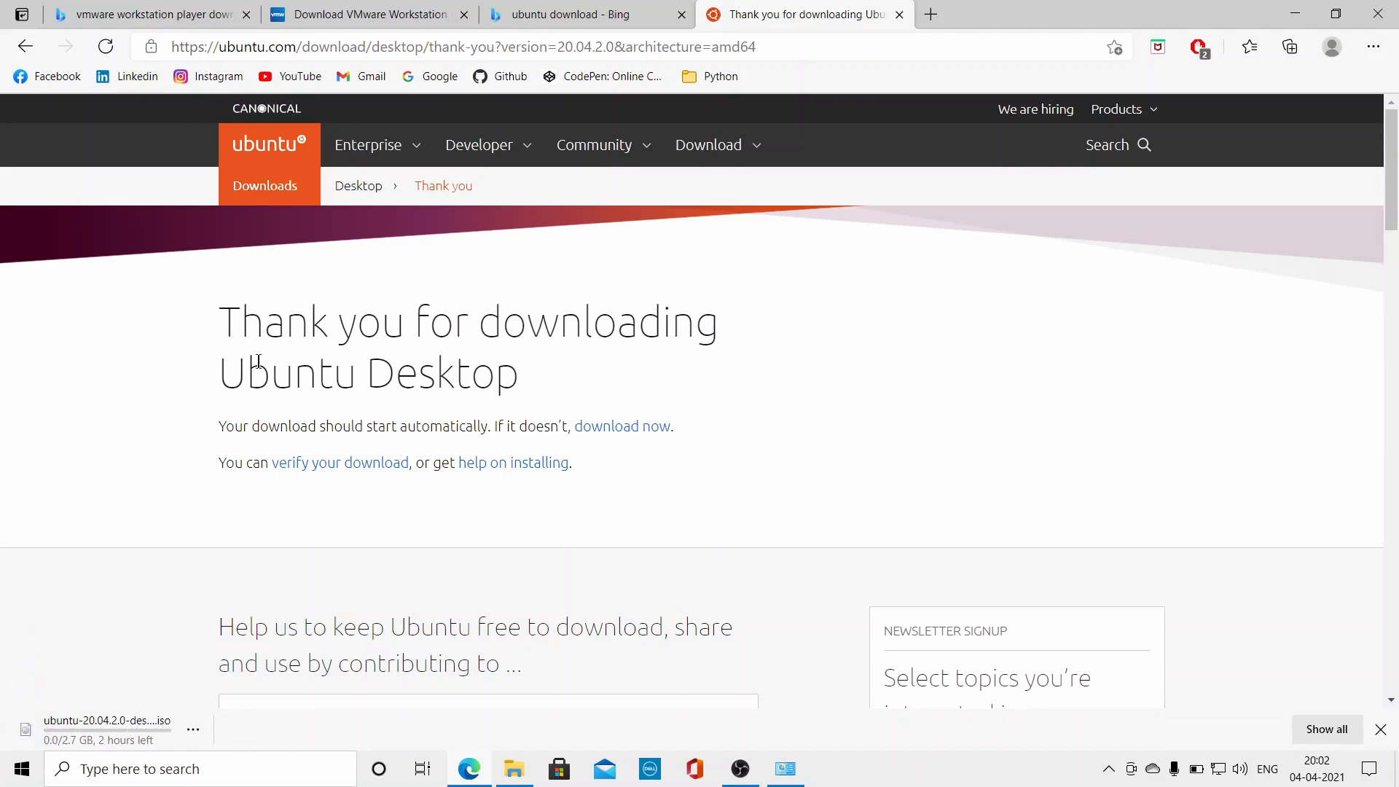
pyautogui.moveTo(223, 320); pyautogui.dragTo(522, 357)
pyautogui.click(549, 373)
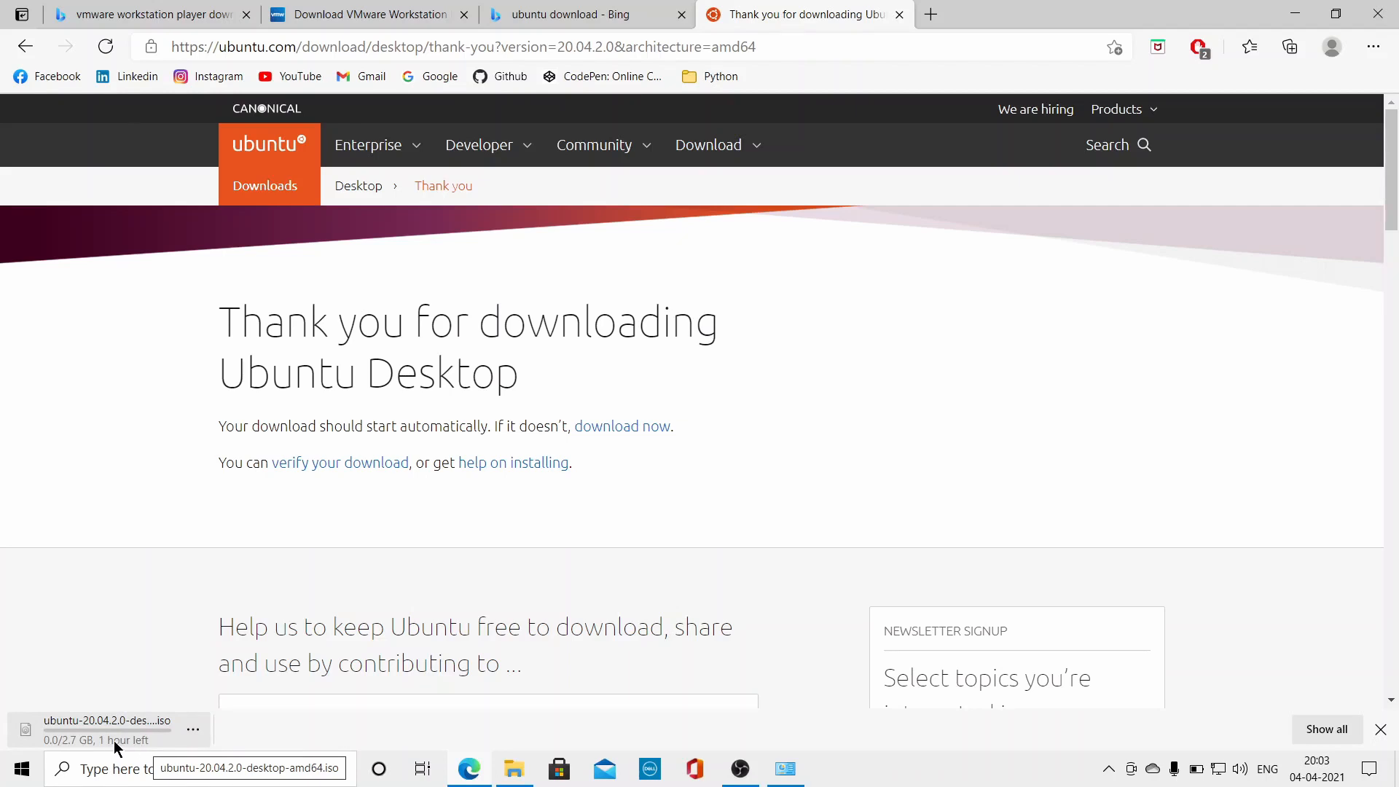
pyautogui.click(193, 730)
pyautogui.click(233, 696)
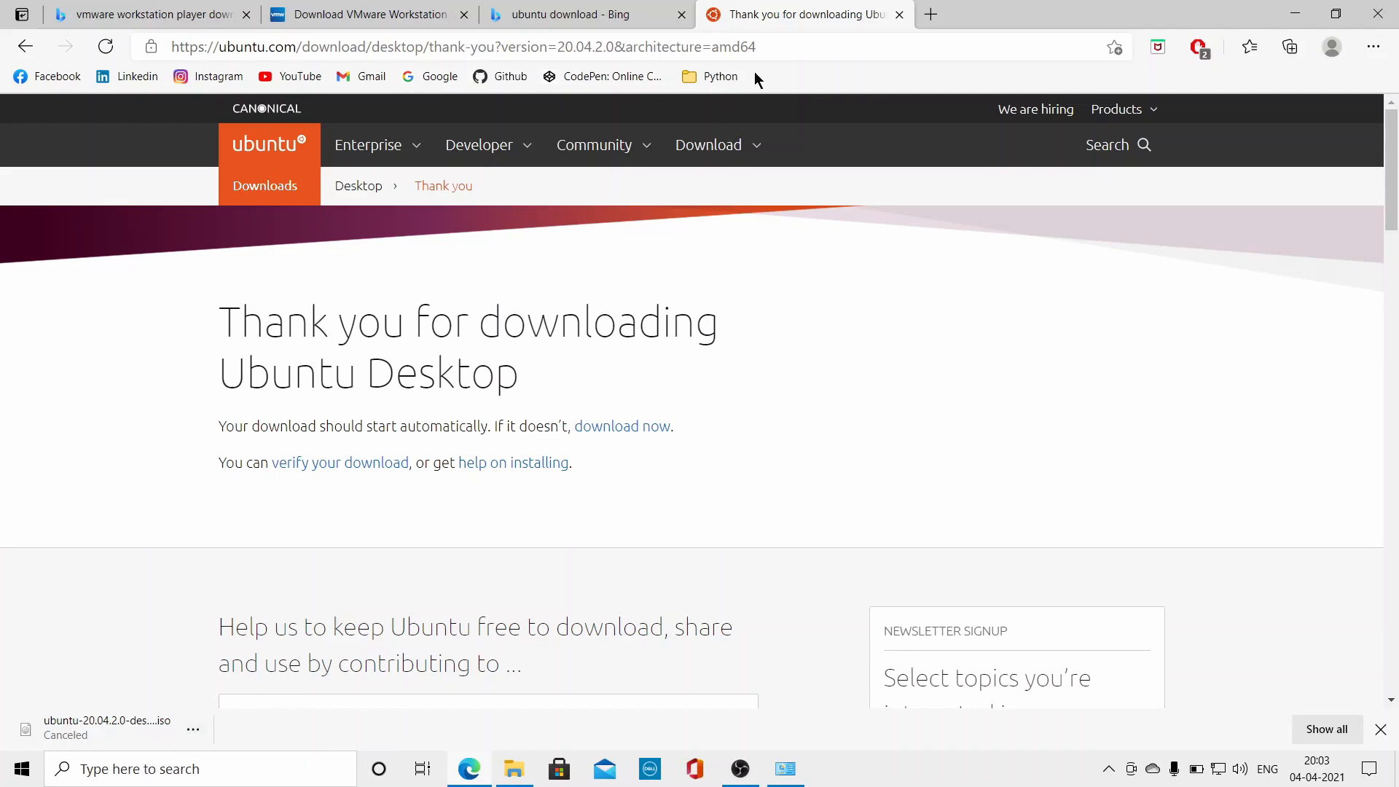
# Close the browser and refresh the Windows desktop.
pyautogui.click(1391, 14)
pyautogui.rightClick(431, 199)
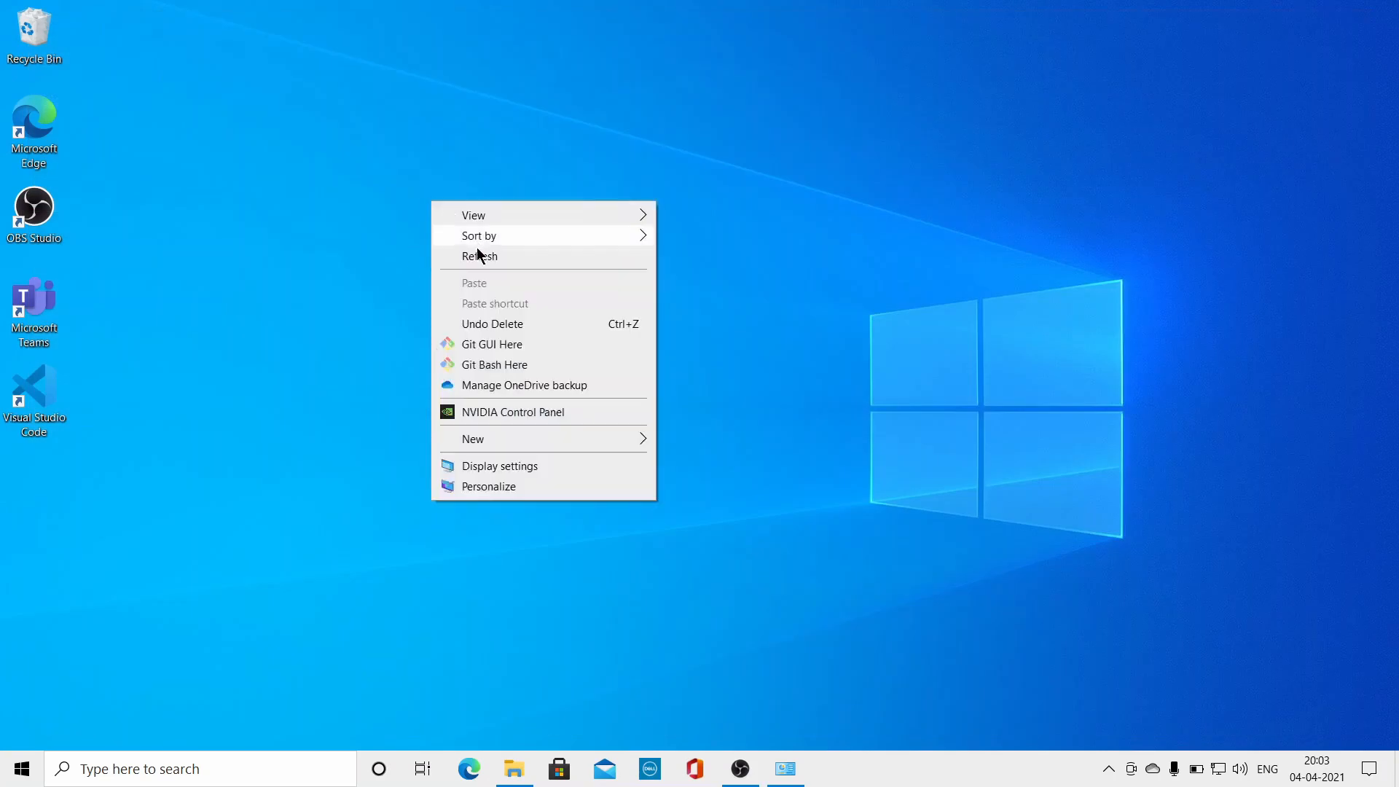
pyautogui.click(481, 255)
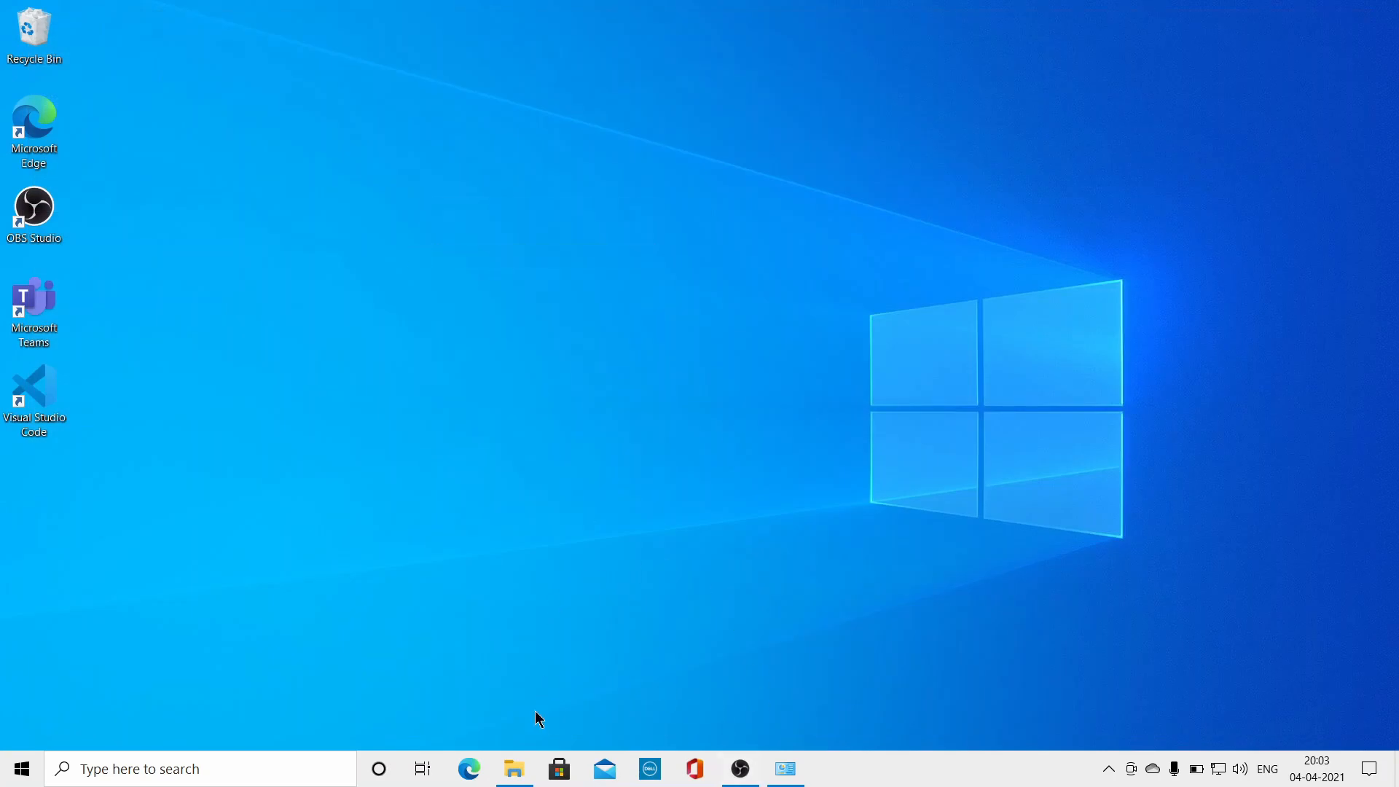
# Run the VMware-player-16.1.1-17801498 installer from the Softwares\VMWare folder on drive F: and minimize the file window.
pyautogui.click(514, 767)
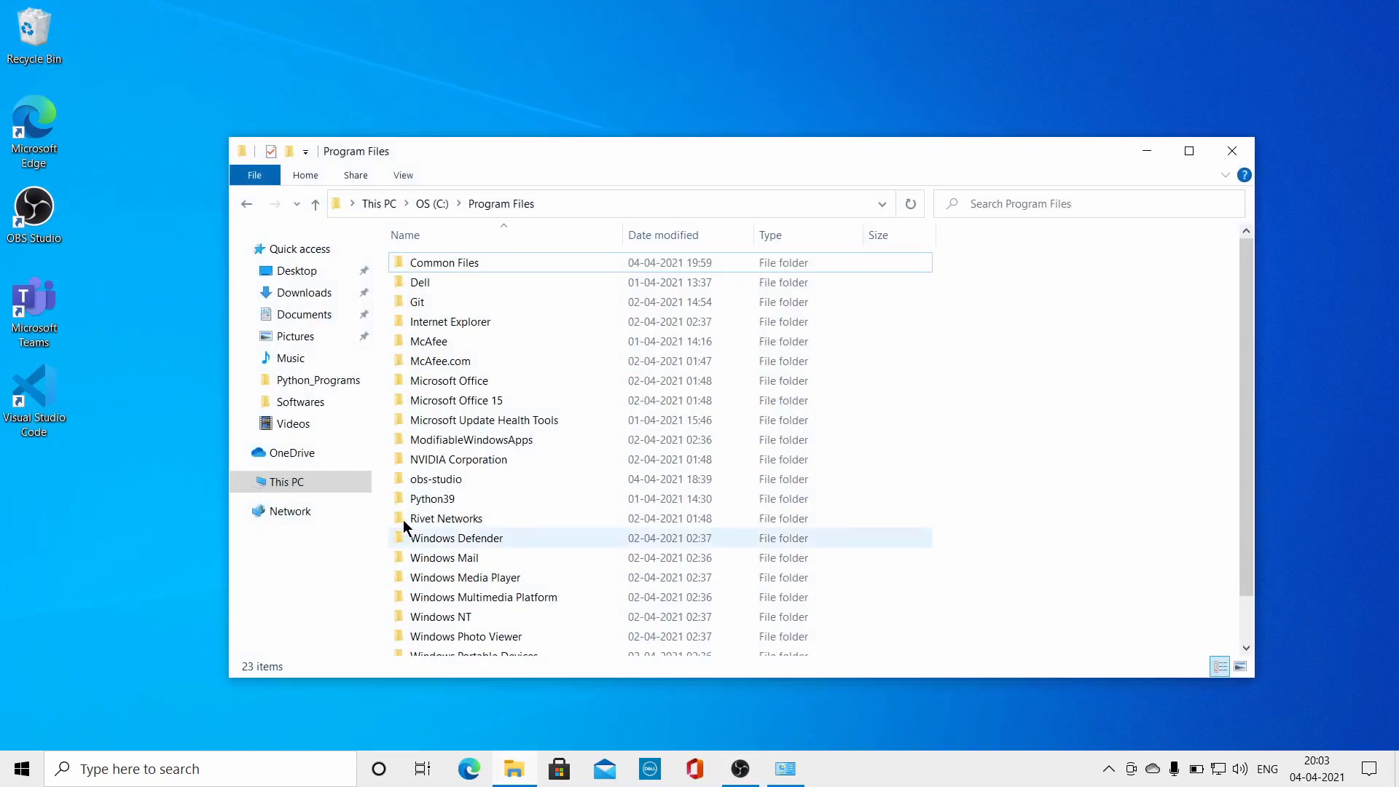
pyautogui.click(316, 483)
pyautogui.doubleClick(495, 502)
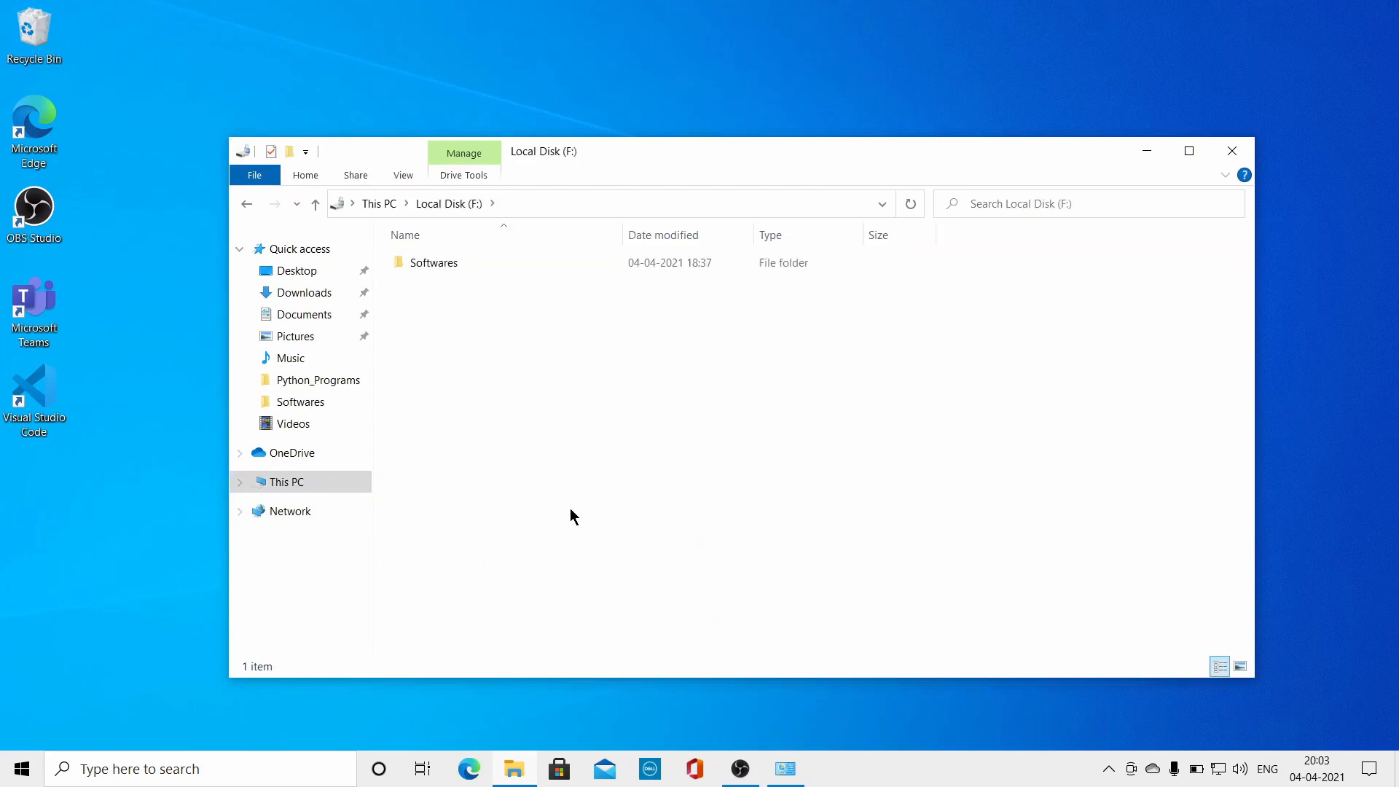
pyautogui.doubleClick(487, 264)
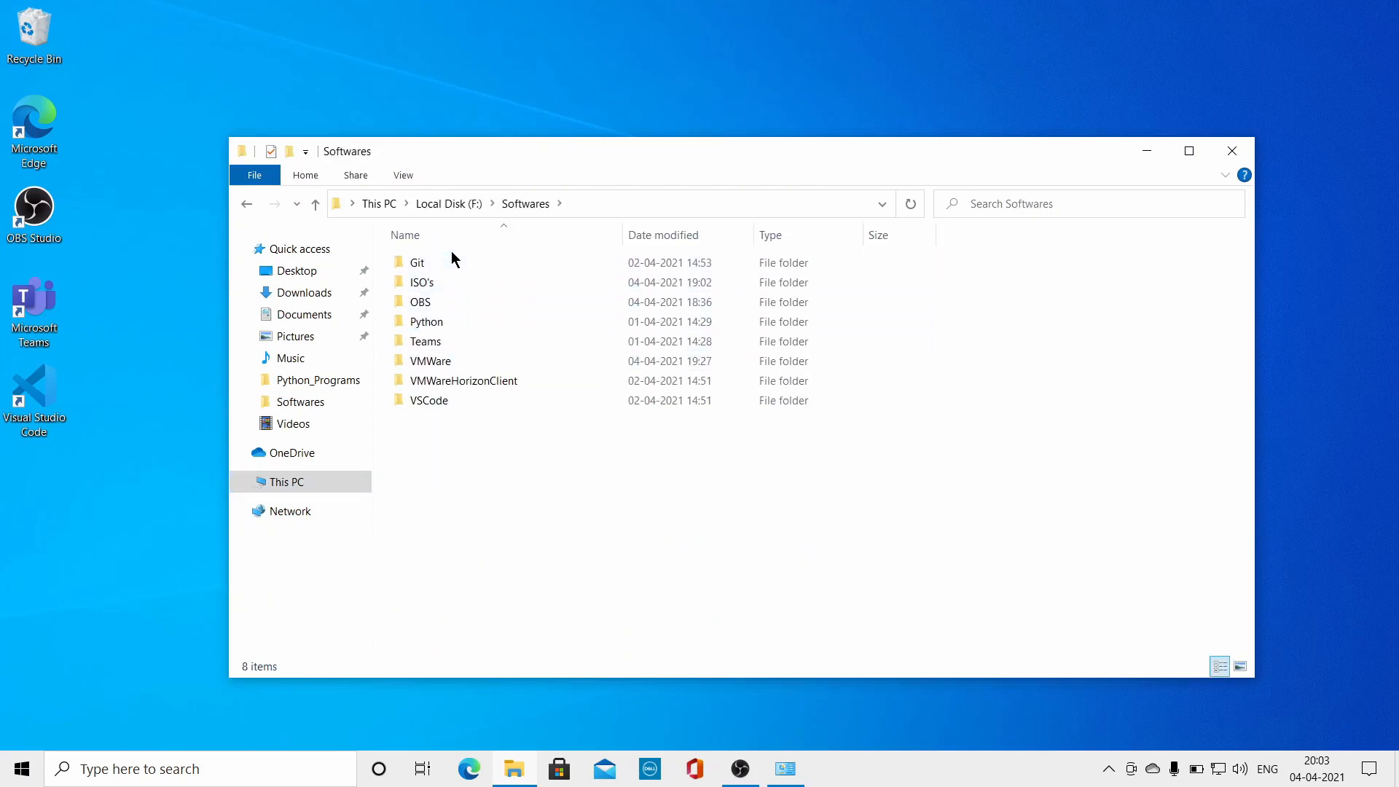
pyautogui.doubleClick(451, 362)
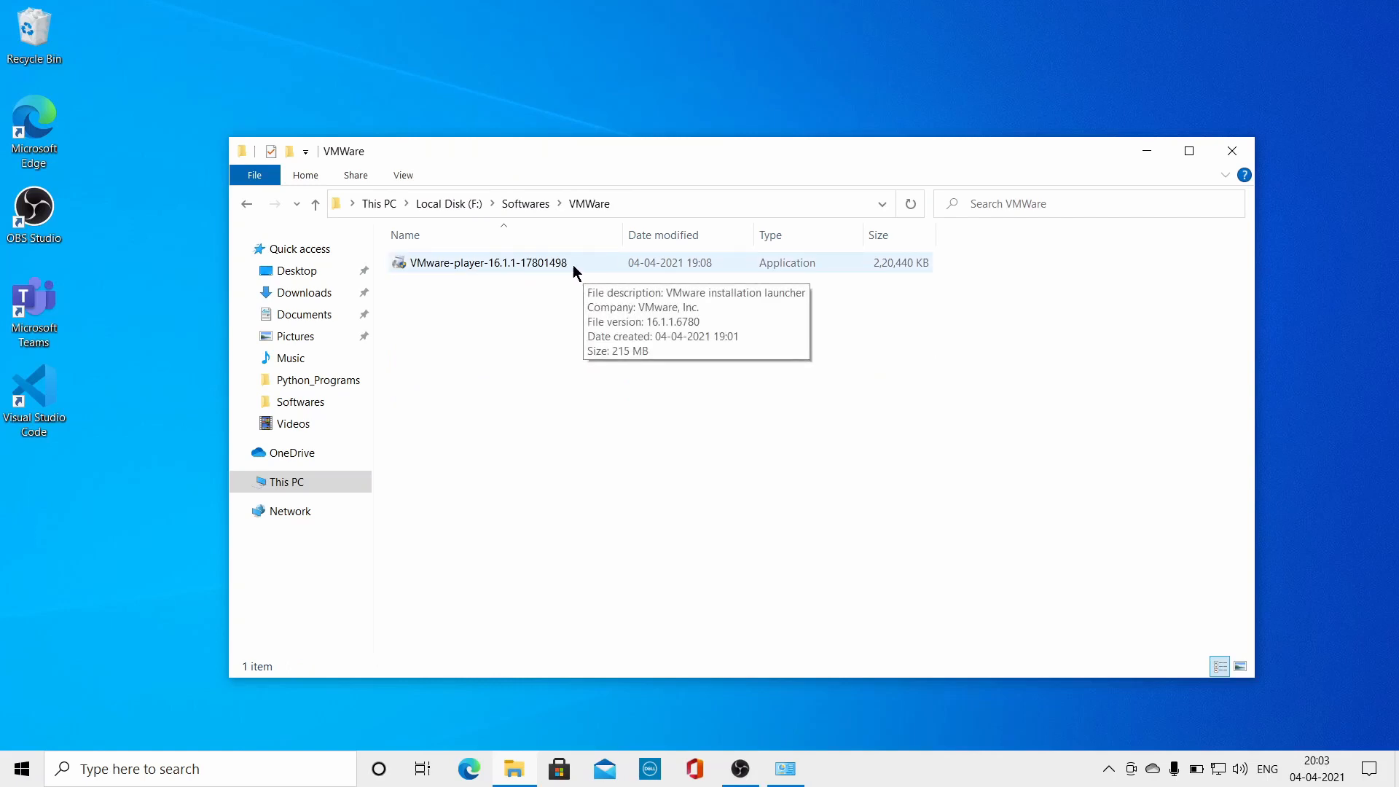
pyautogui.click(539, 261)
pyautogui.click(552, 262)
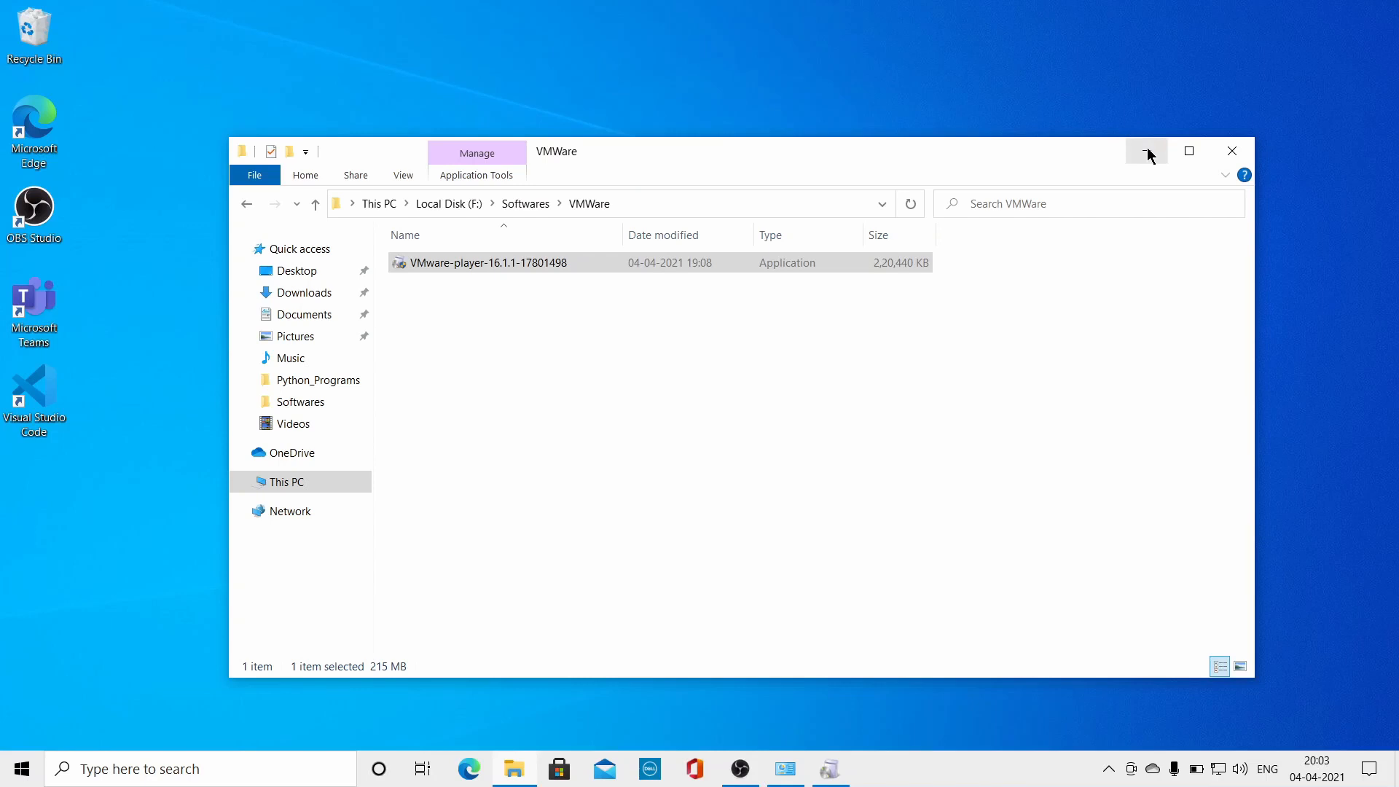
pyautogui.click(1146, 153)
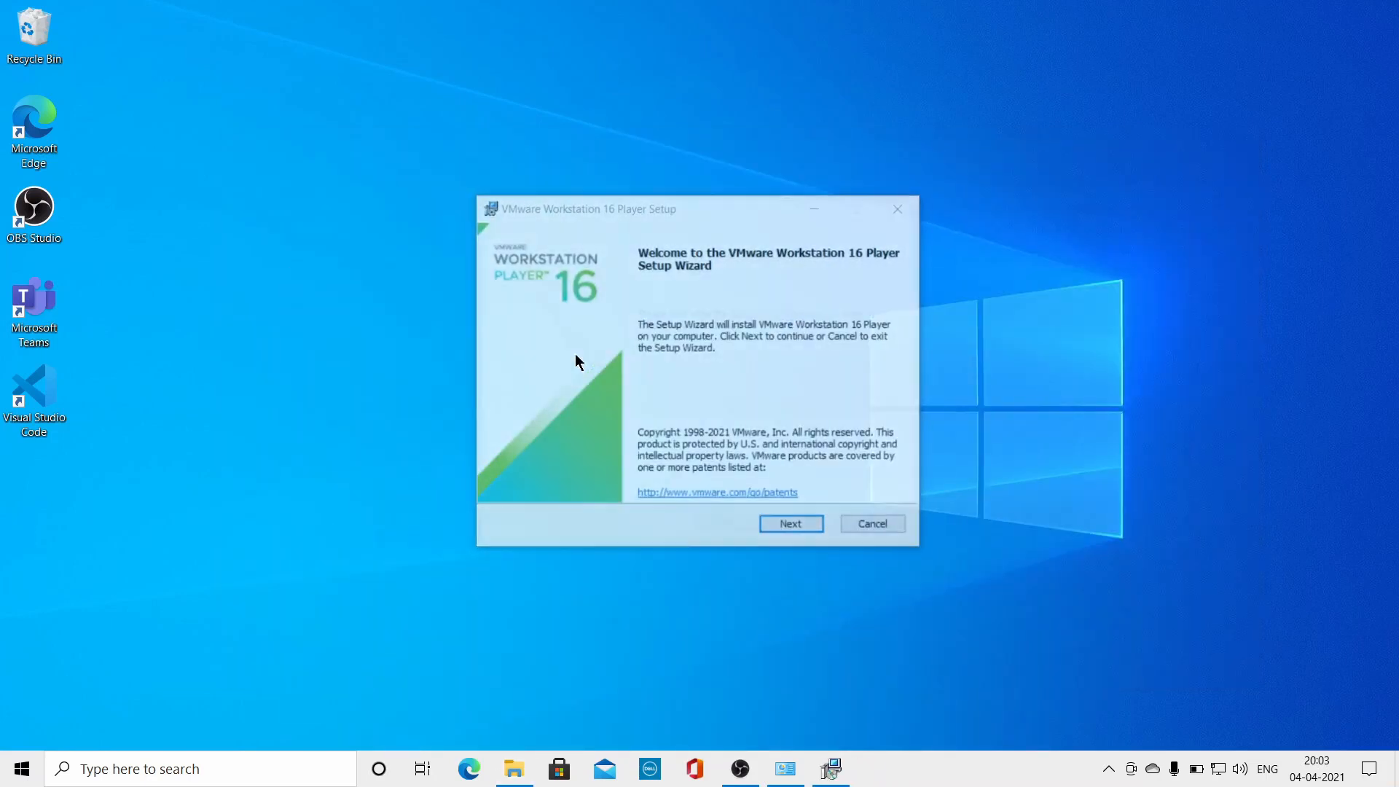
# Install VMware Workstation 16 Player, accepting the license agreement and keeping both desktop and Start menu shortcuts, and finish without entering a license.
pyautogui.moveTo(685, 208); pyautogui.dragTo(658, 171)
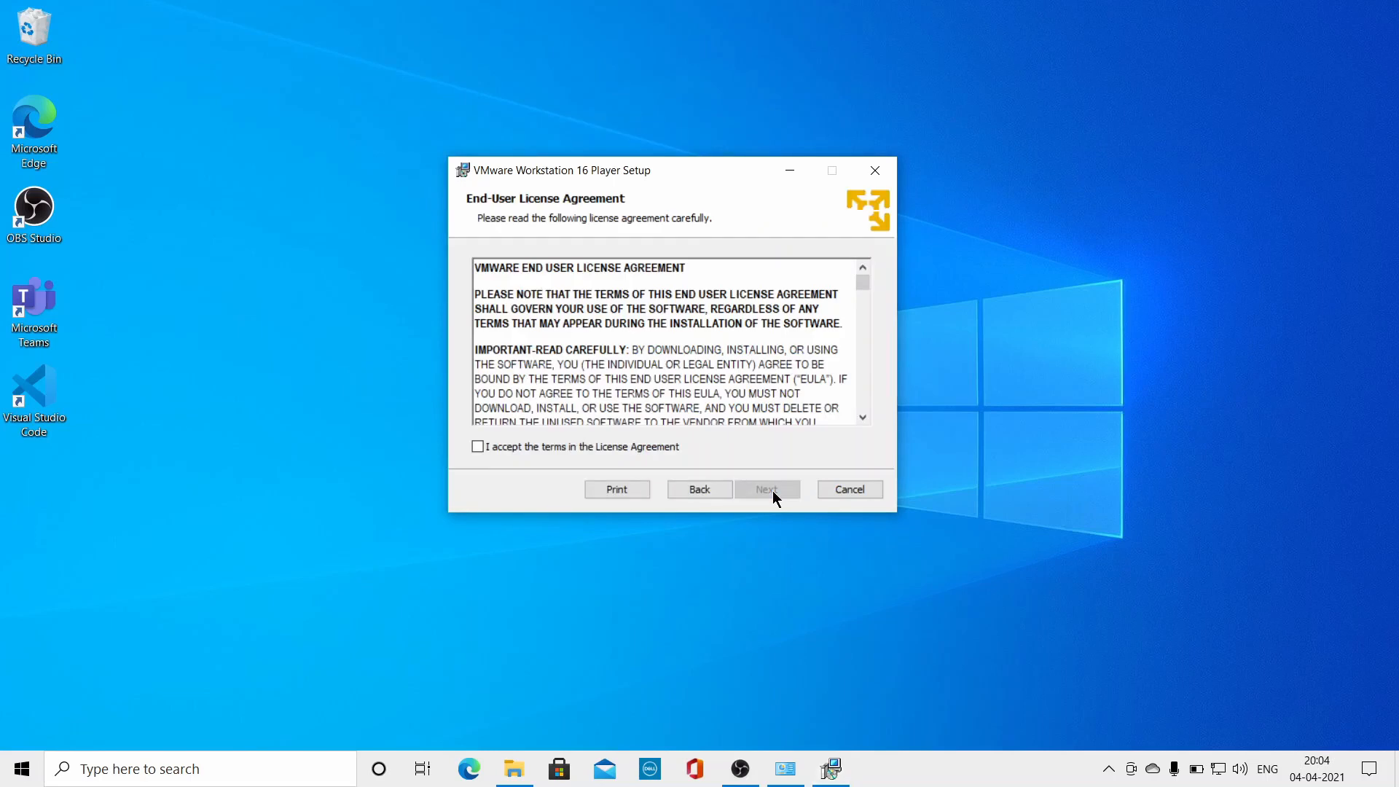
pyautogui.click(480, 446)
pyautogui.click(767, 489)
pyautogui.click(767, 489)
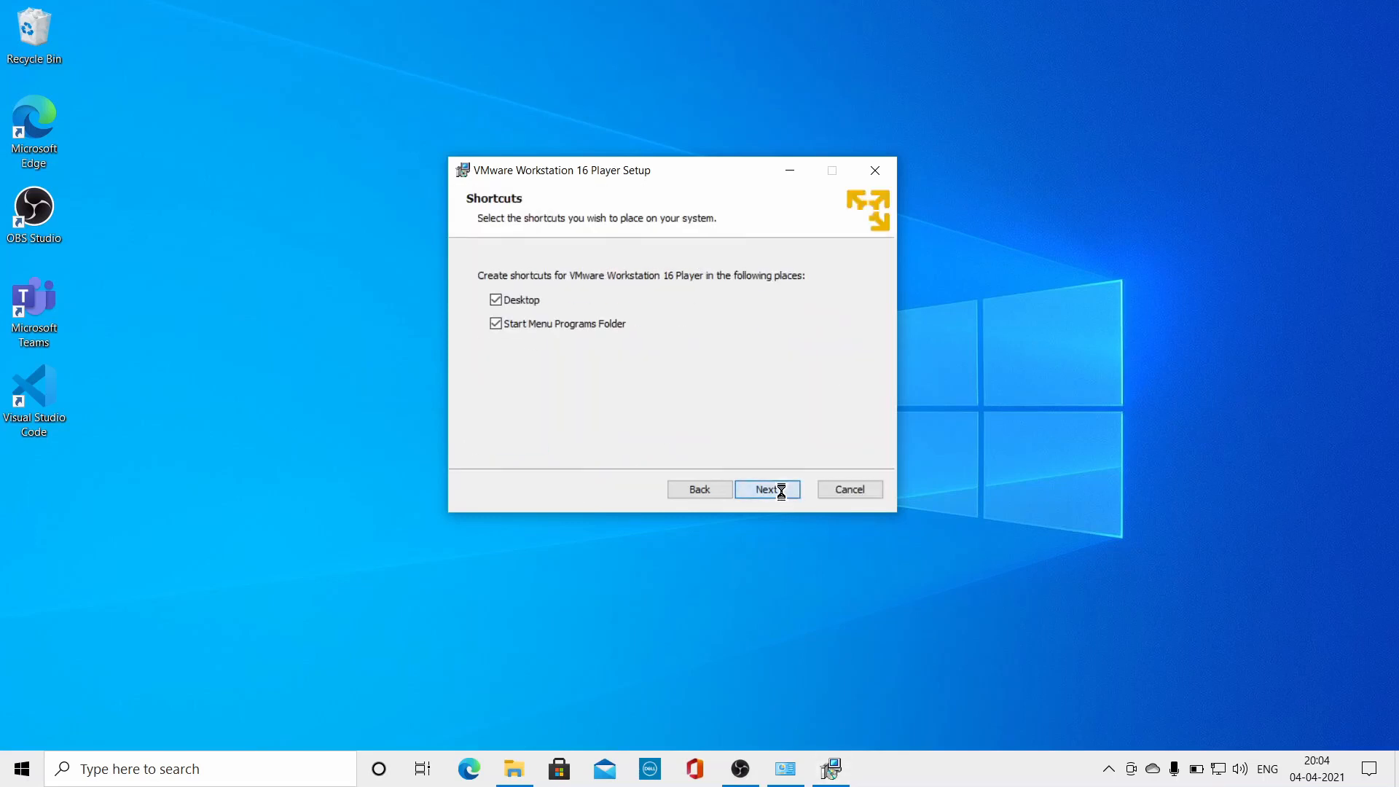
pyautogui.click(781, 491)
pyautogui.click(781, 491)
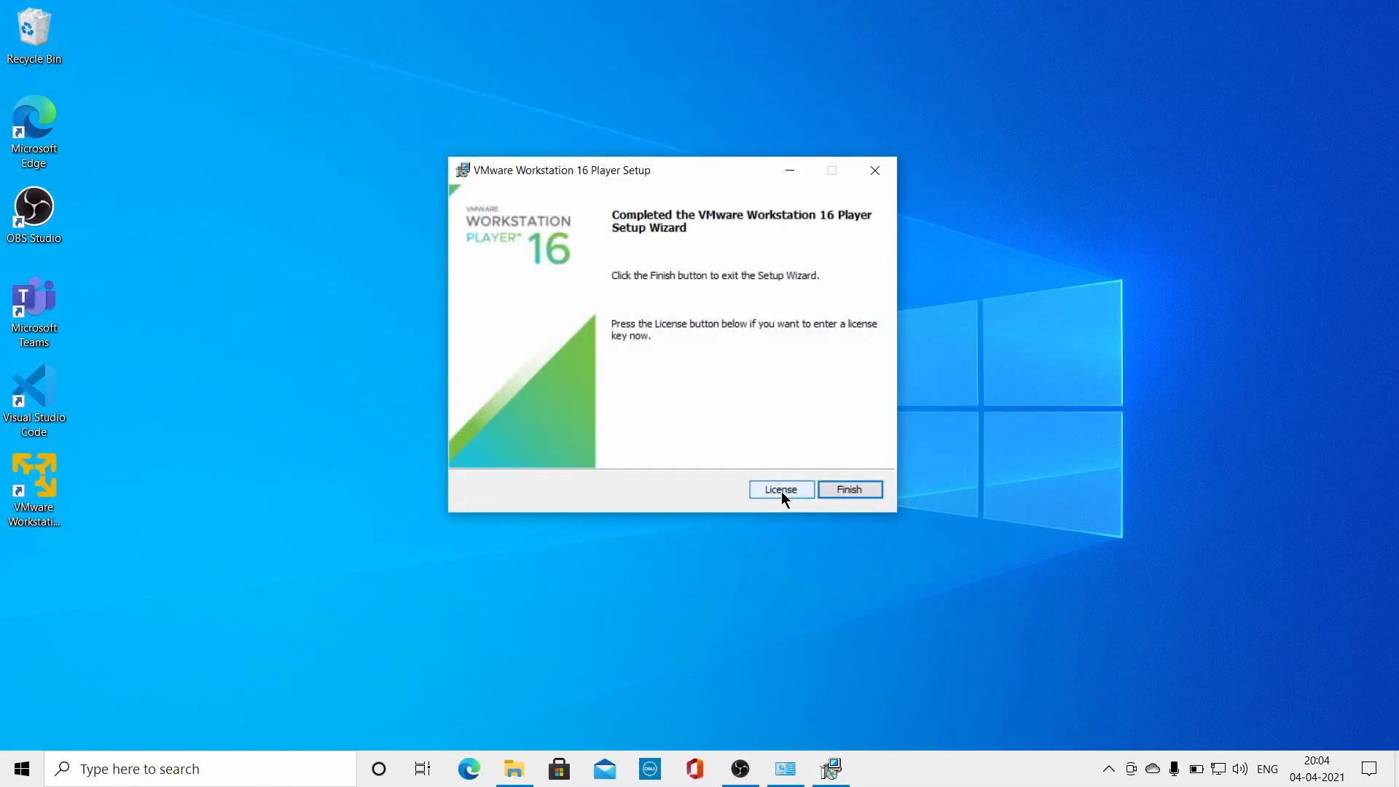
pyautogui.click(838, 491)
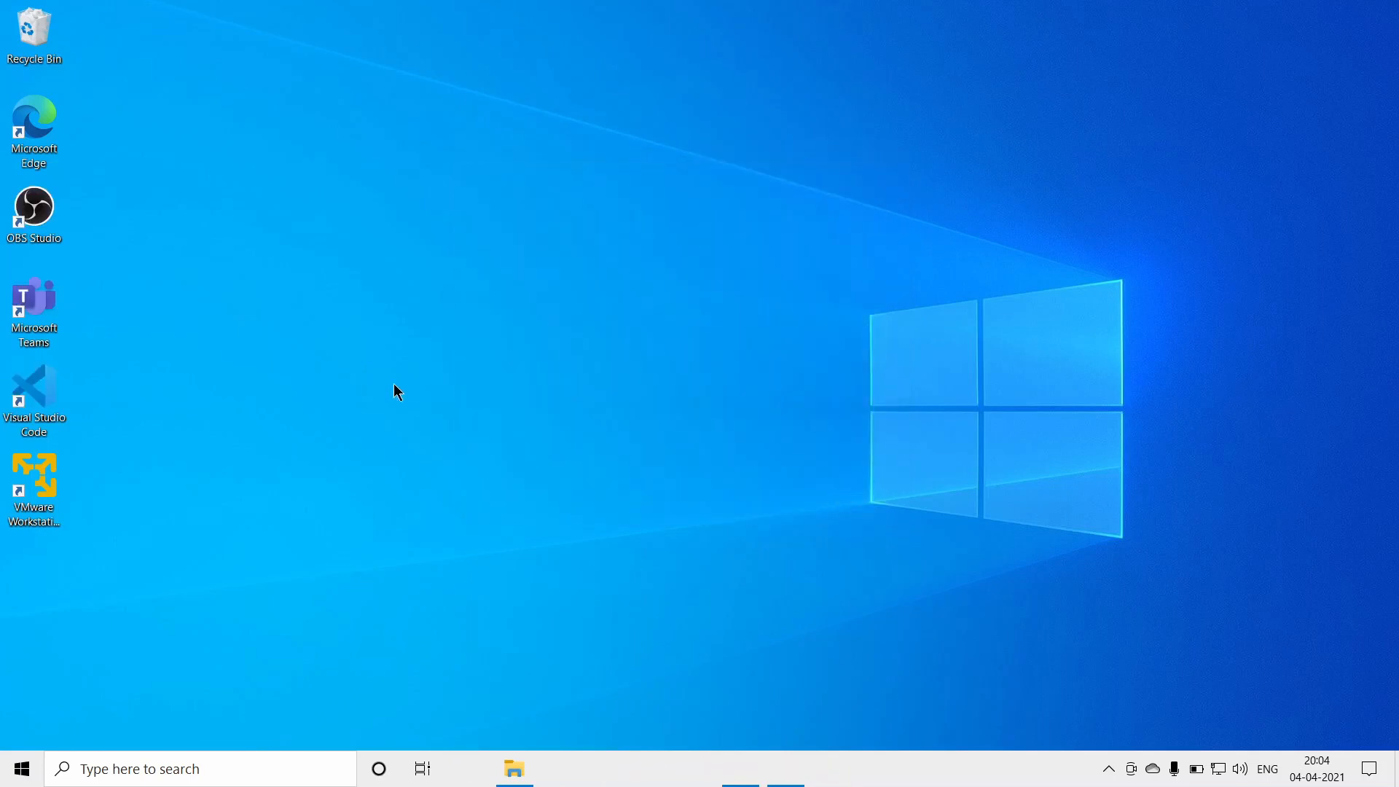
# Launch VMware Workstation 16 Player from the desktop and move its window clear of the desktop icons.
pyautogui.doubleClick(58, 523)
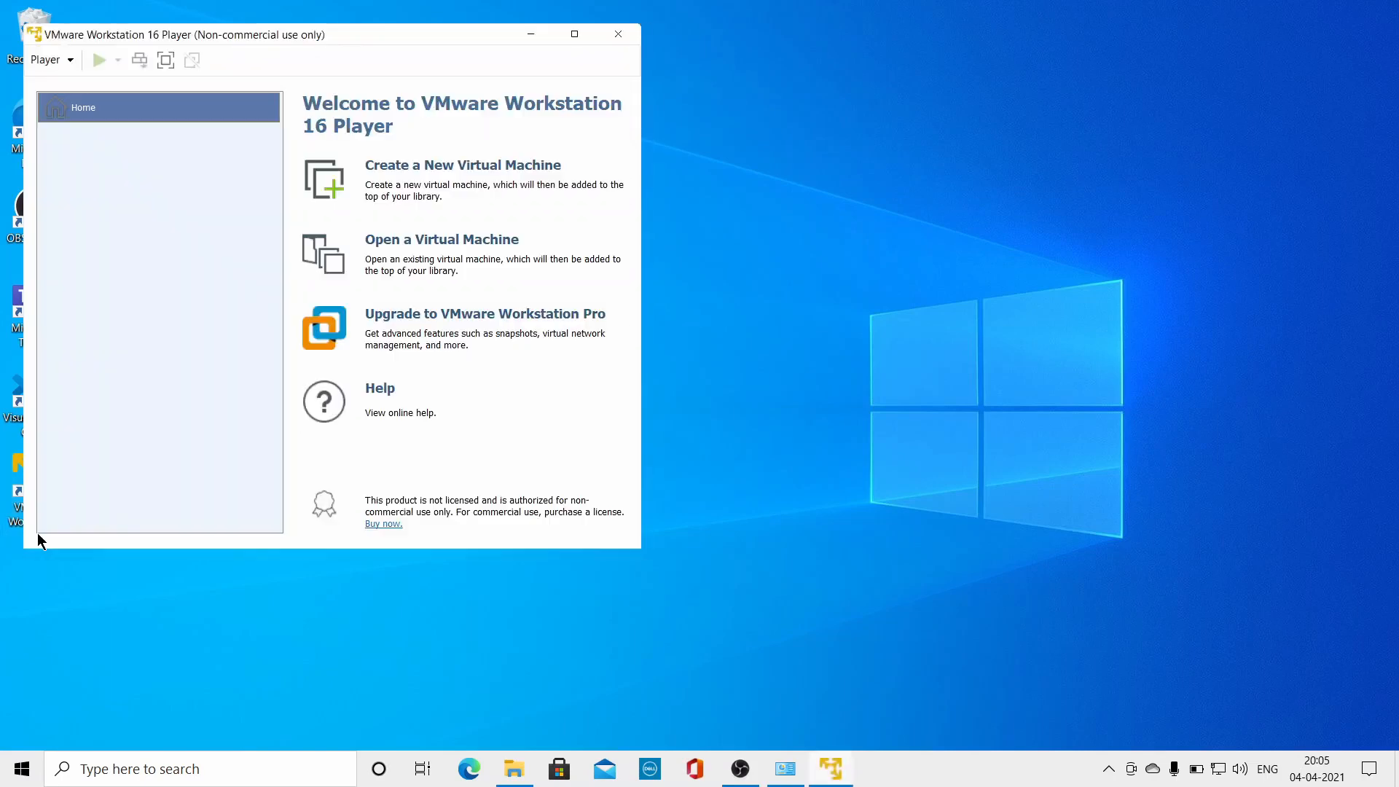
pyautogui.moveTo(382, 43); pyautogui.dragTo(752, 45)
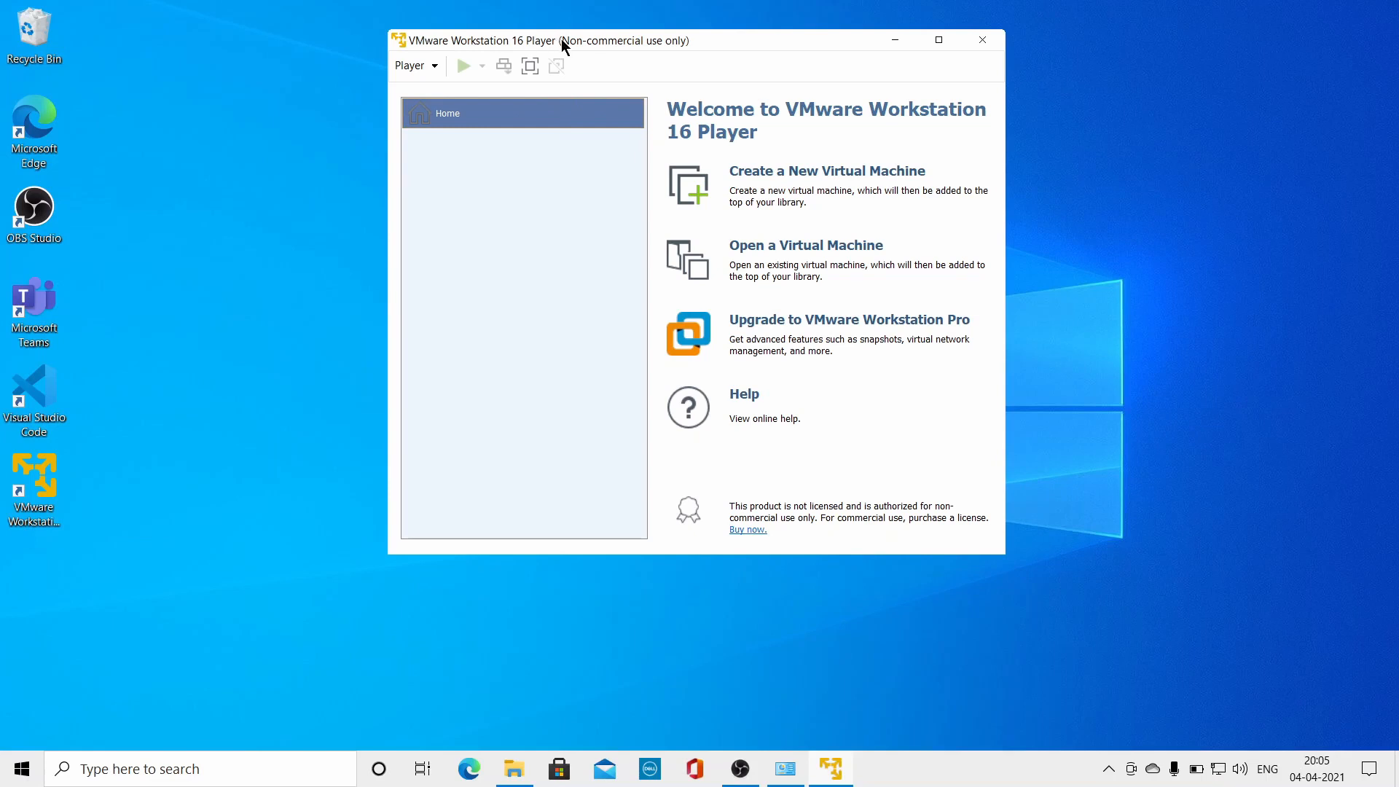
pyautogui.moveTo(559, 40); pyautogui.dragTo(649, 45)
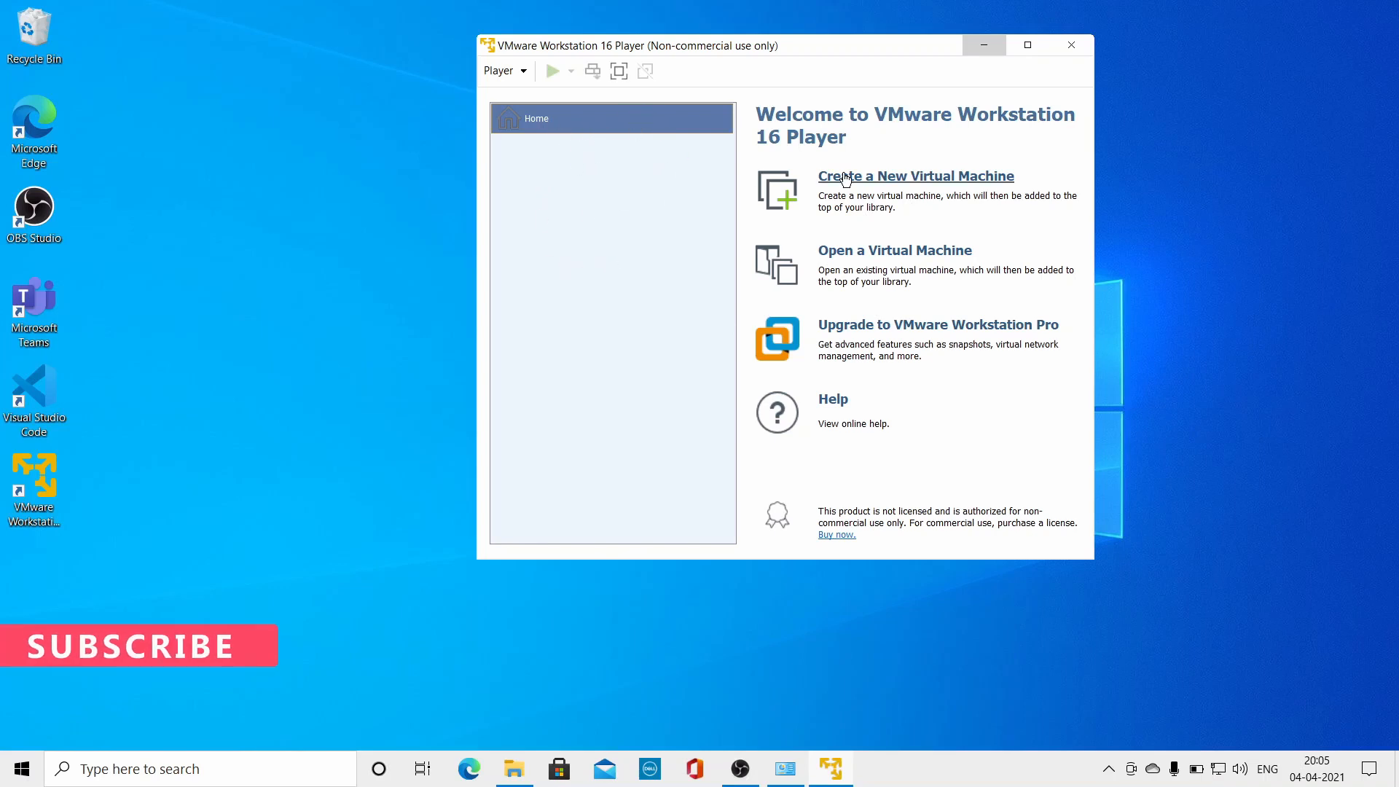
# Locate the ubuntu-20.04.2.0-desktop-amd64 disc image in Softwares\ISO's\Ubuntu 20.04.2 LTS on drive F:, and minimize the file window.
pyautogui.click(514, 770)
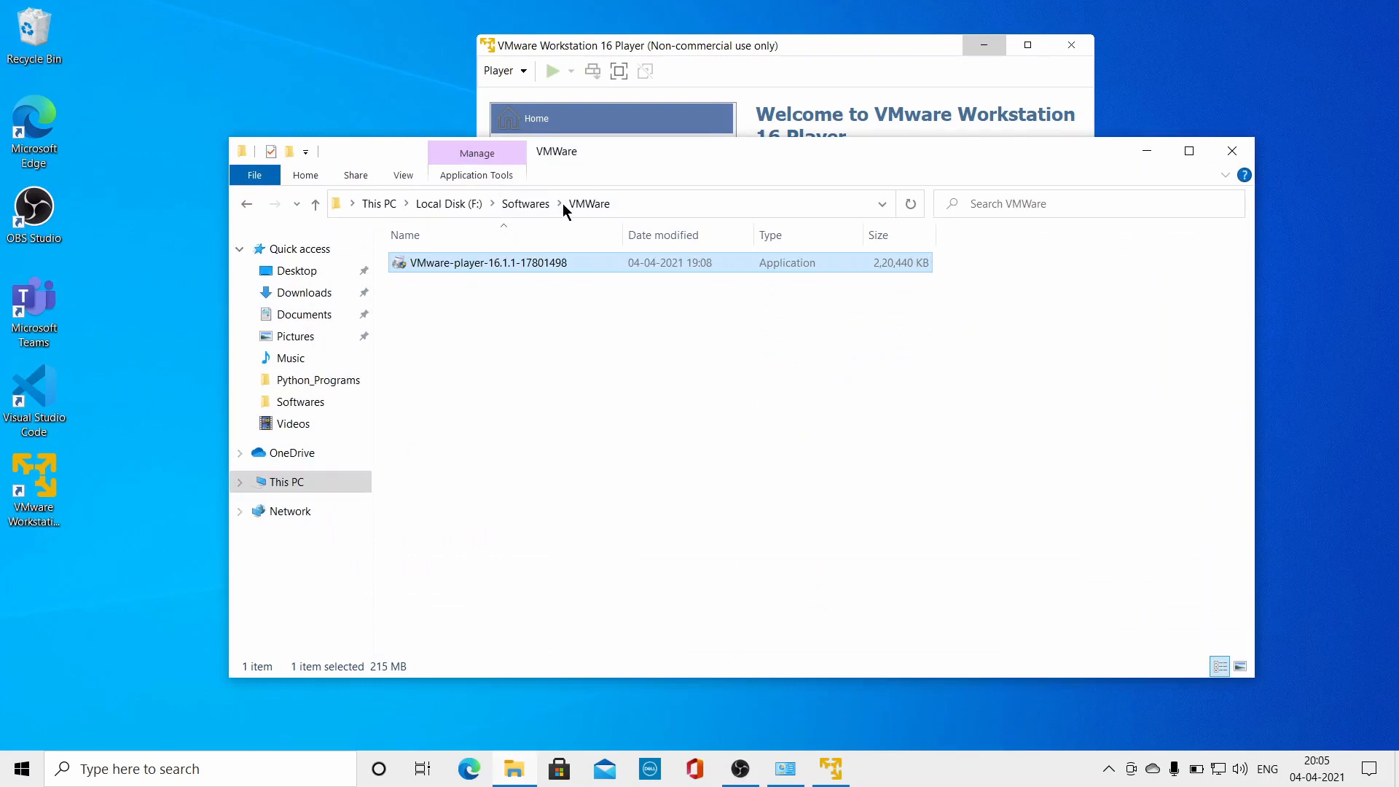
pyautogui.click(536, 205)
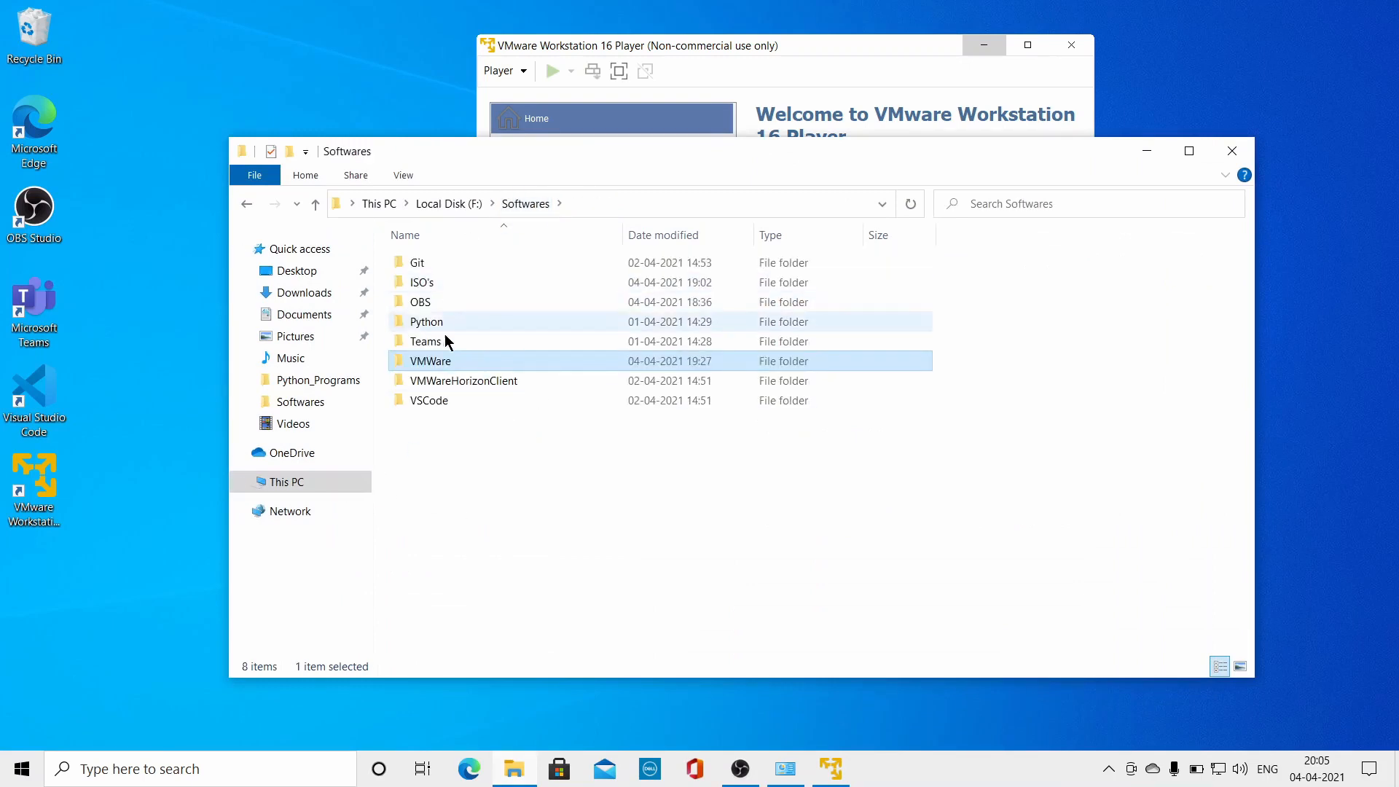
pyautogui.doubleClick(441, 289)
pyautogui.doubleClick(459, 265)
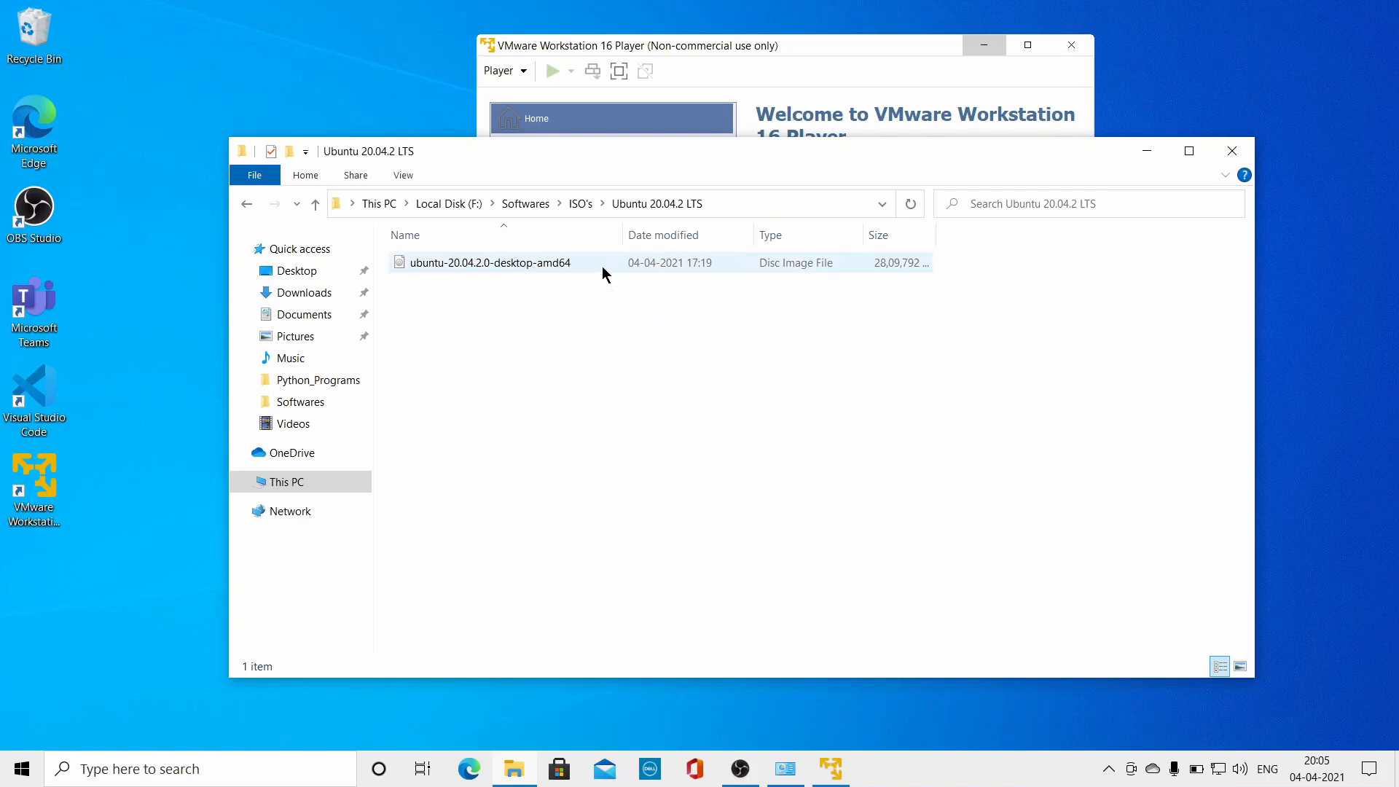
pyautogui.click(1146, 153)
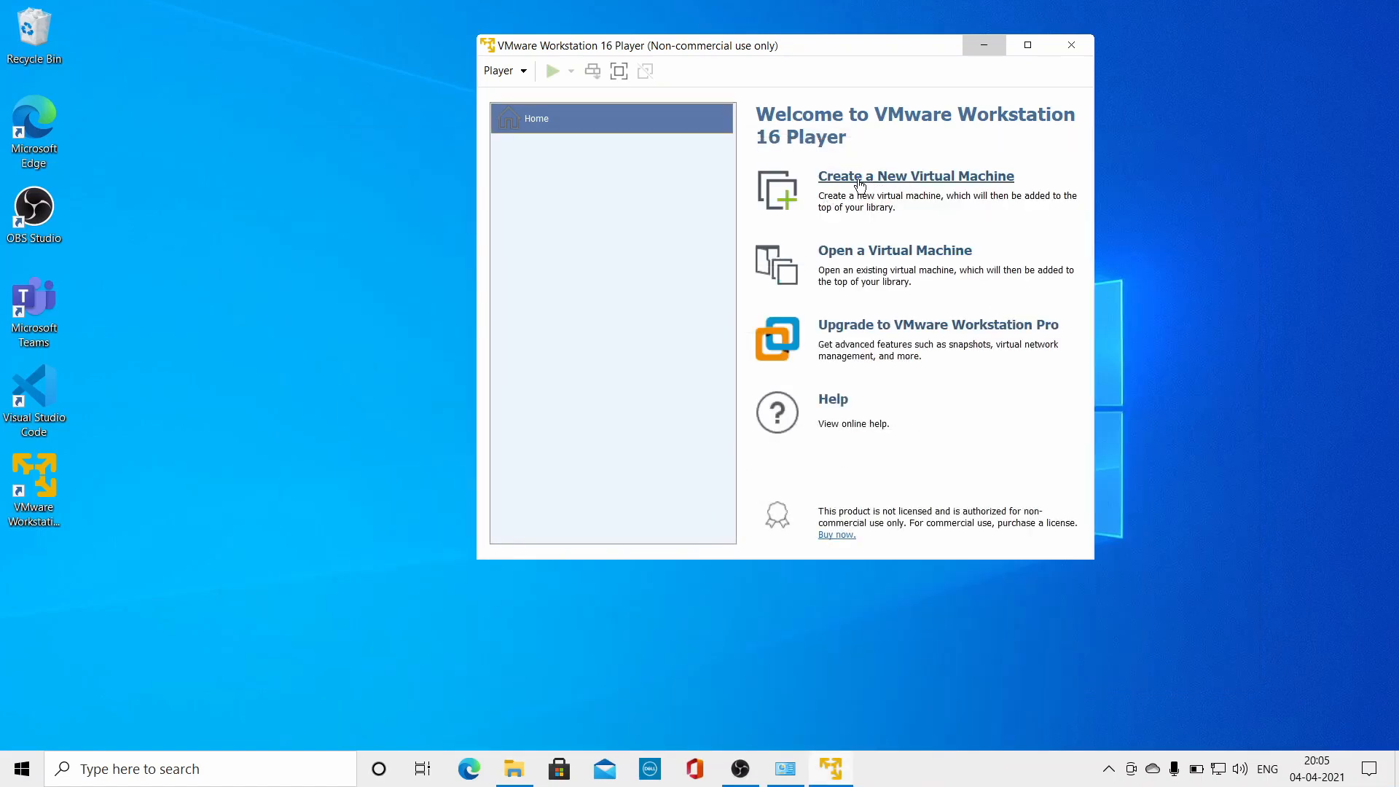
# Begin a new virtual machine with the operating system installed later, choosing Linux and the Ubuntu version as guest.
pyautogui.click(860, 184)
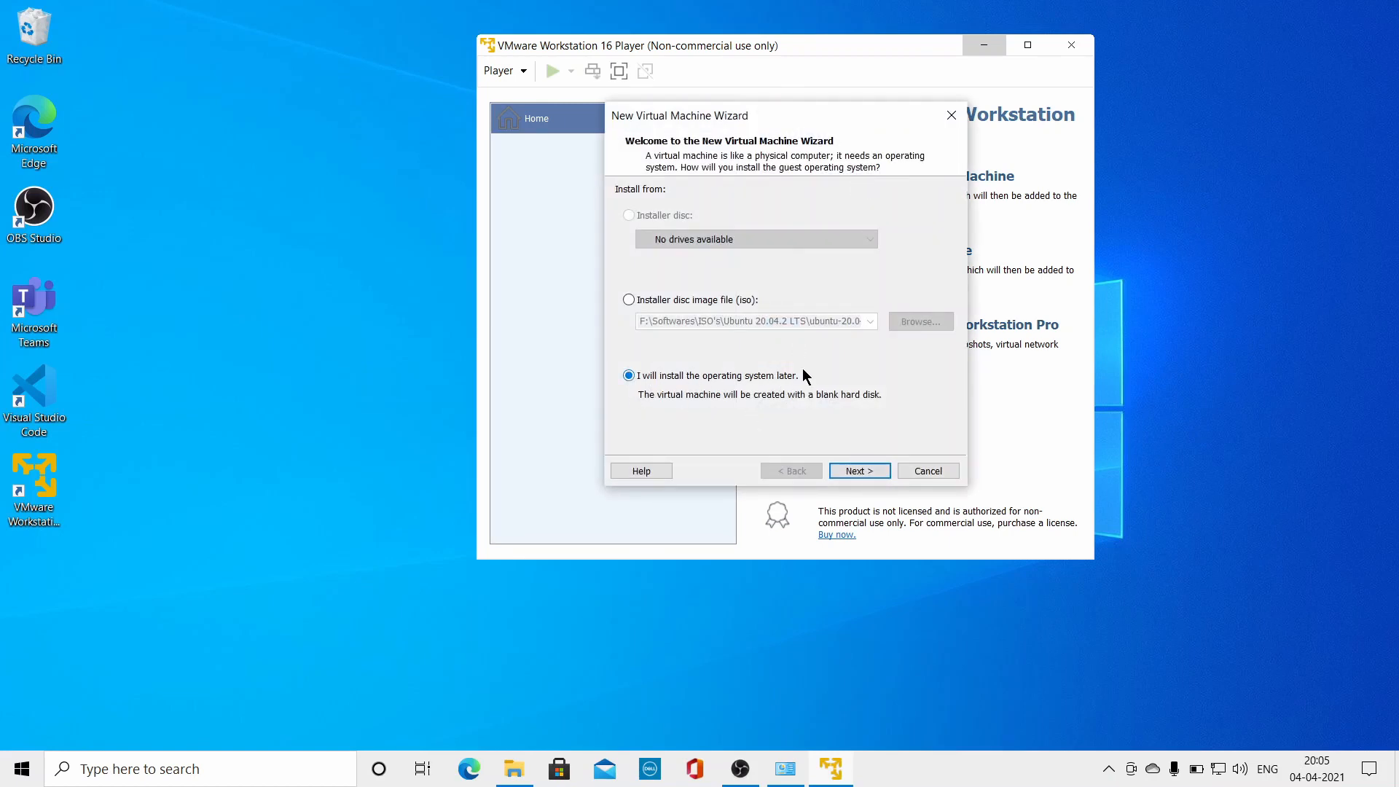
pyautogui.click(874, 470)
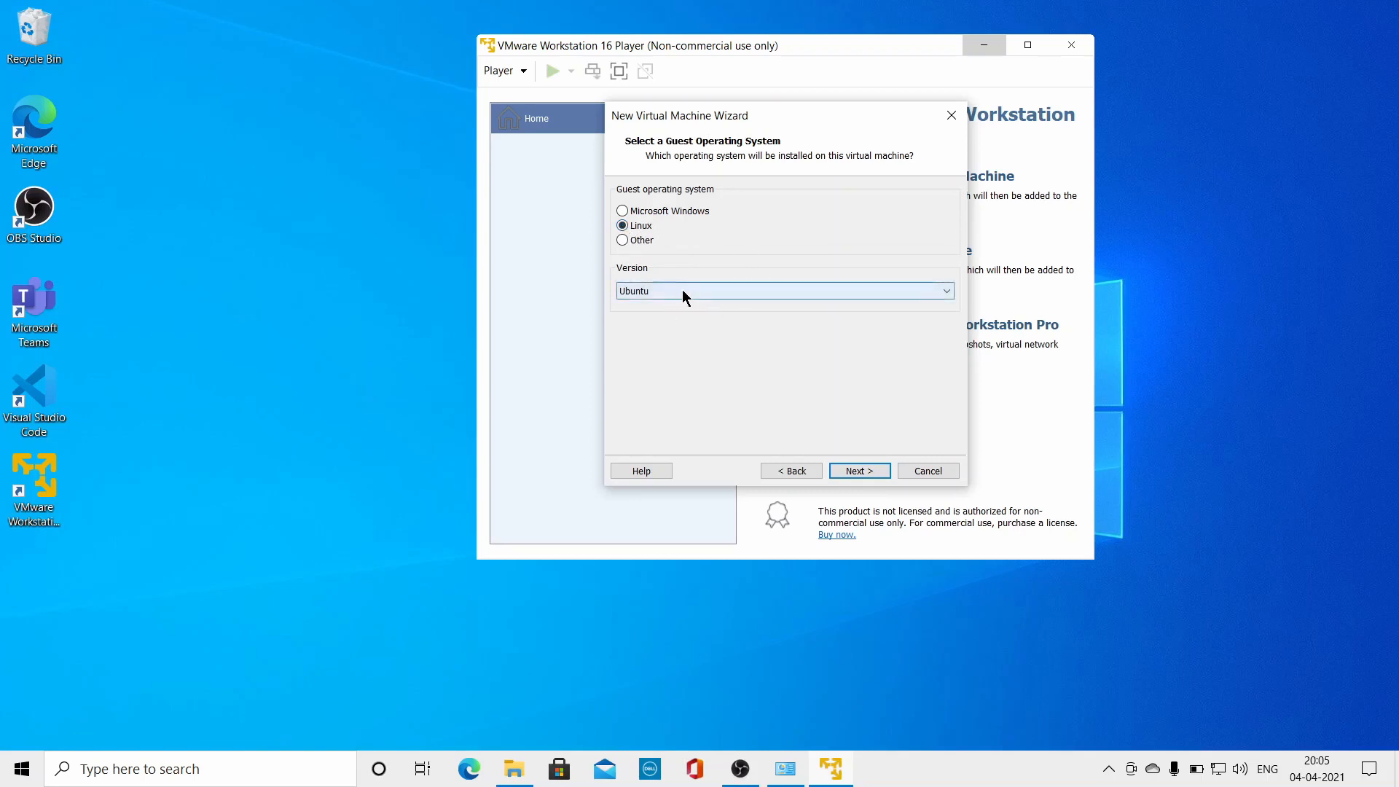
pyautogui.click(856, 471)
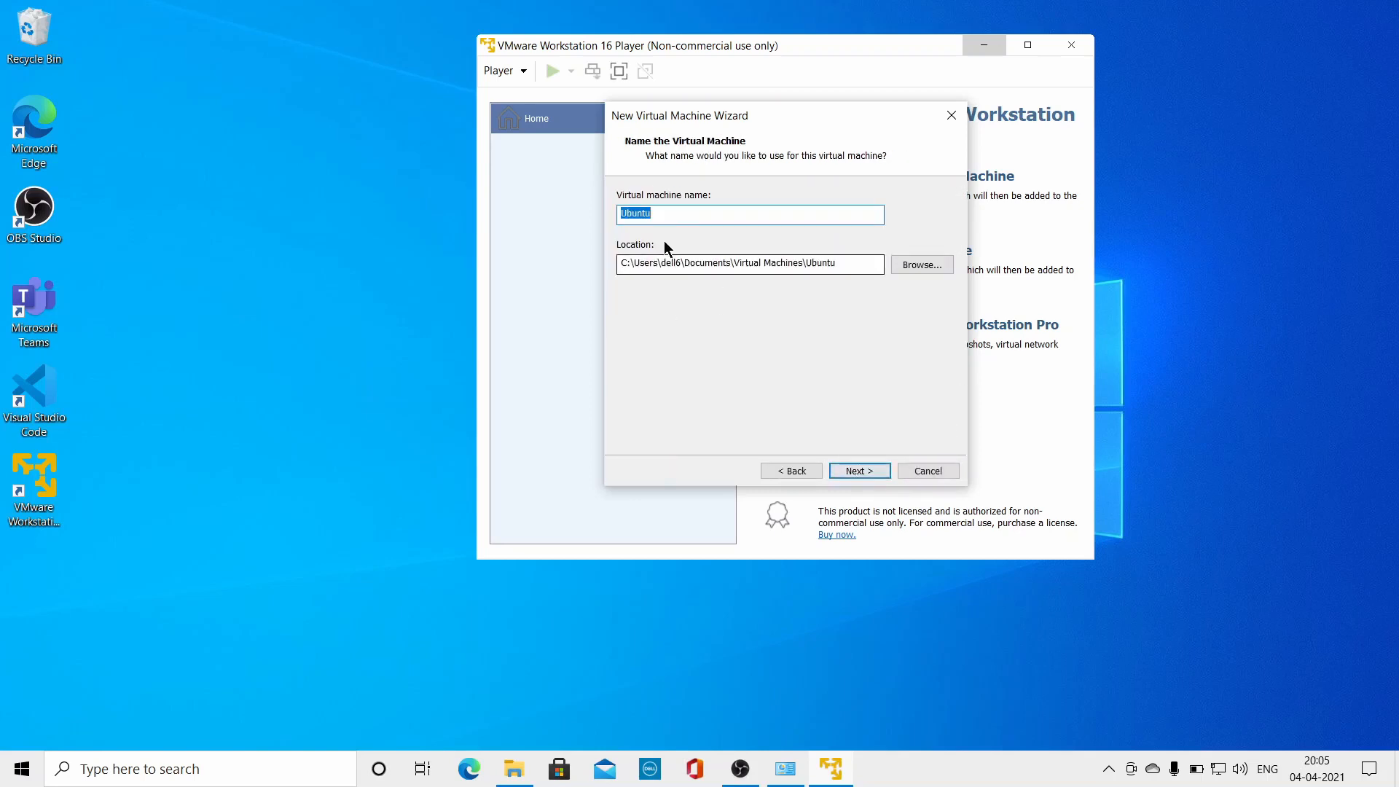
# Name the virtual machine "Ubuntu 20.04.02 LTS" and accept the default storage location.
pyautogui.click(662, 213)
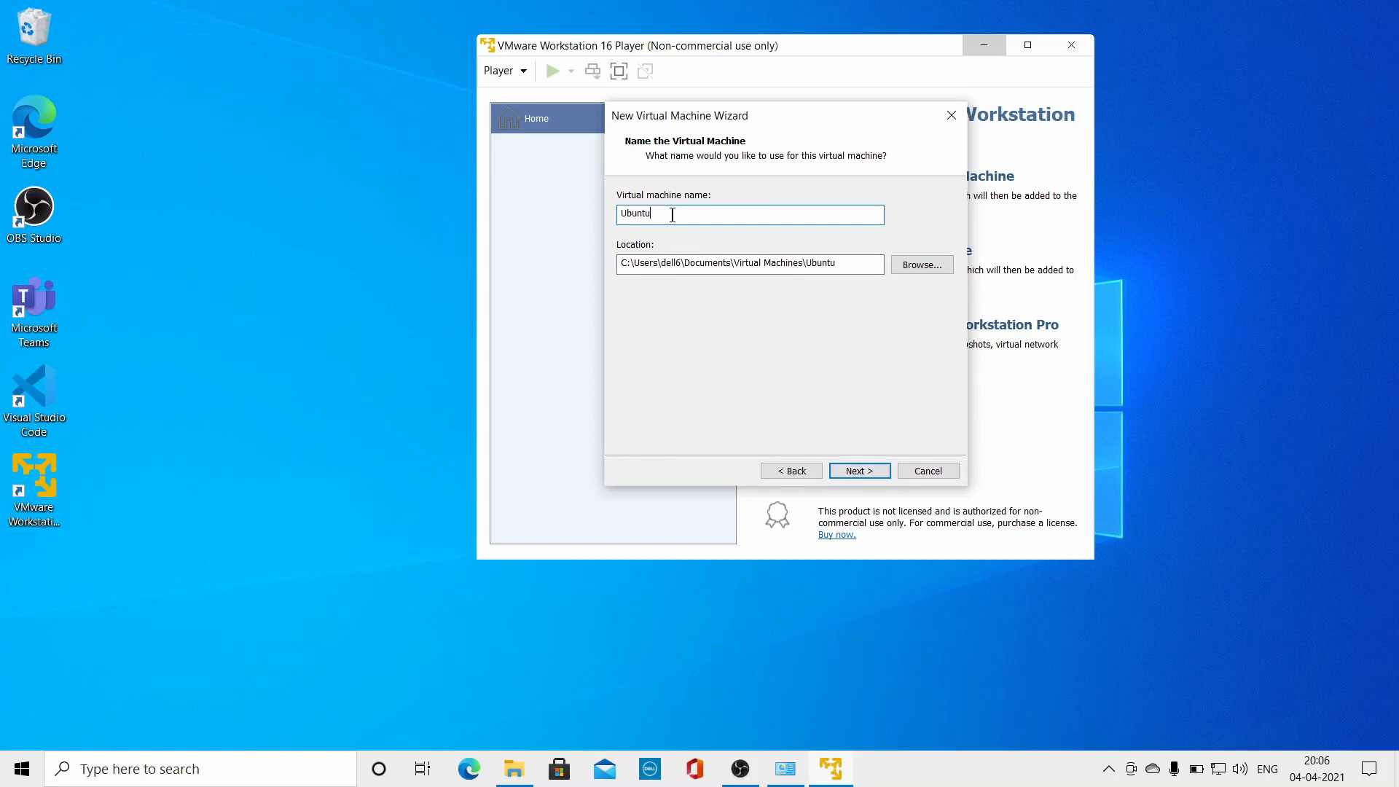
pyautogui.write('20.')
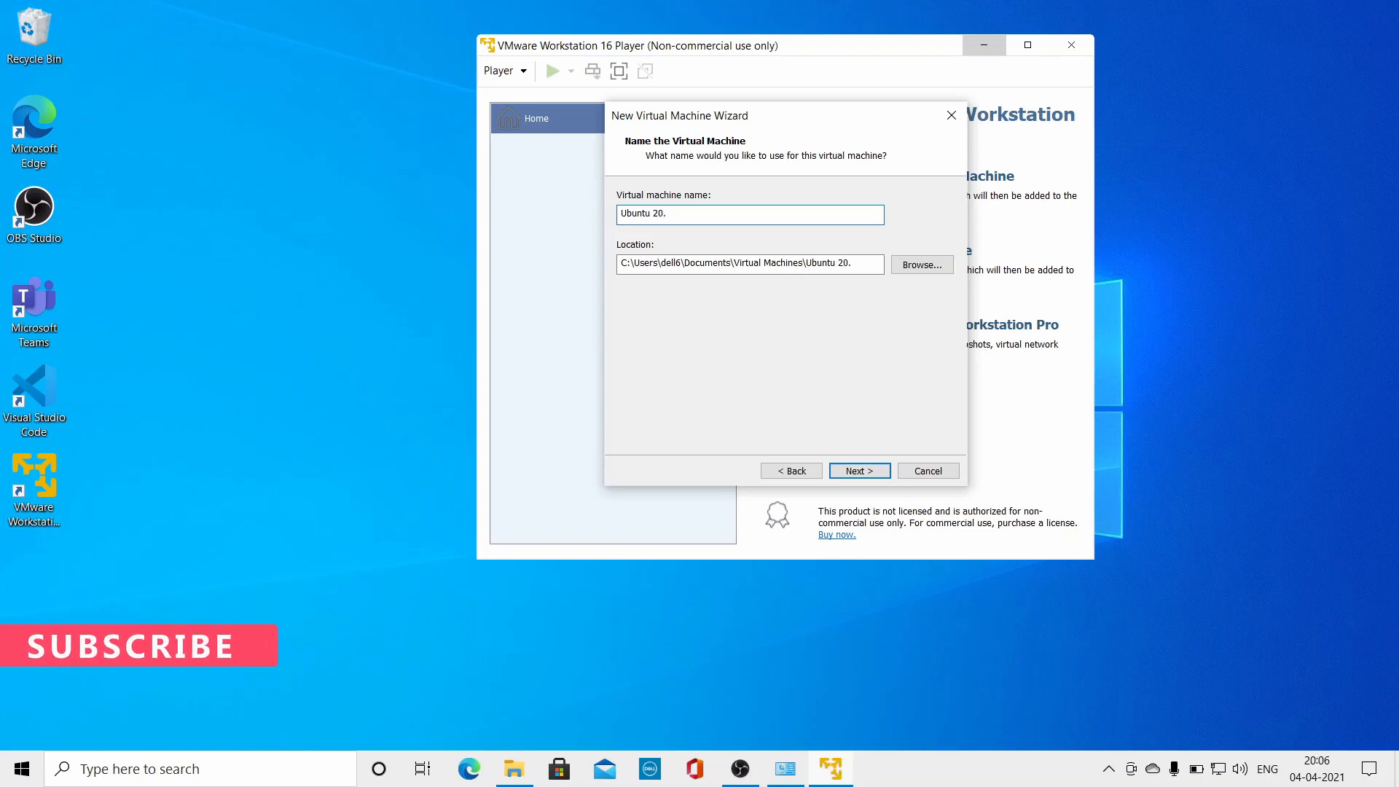
pyautogui.write('04.02 ')
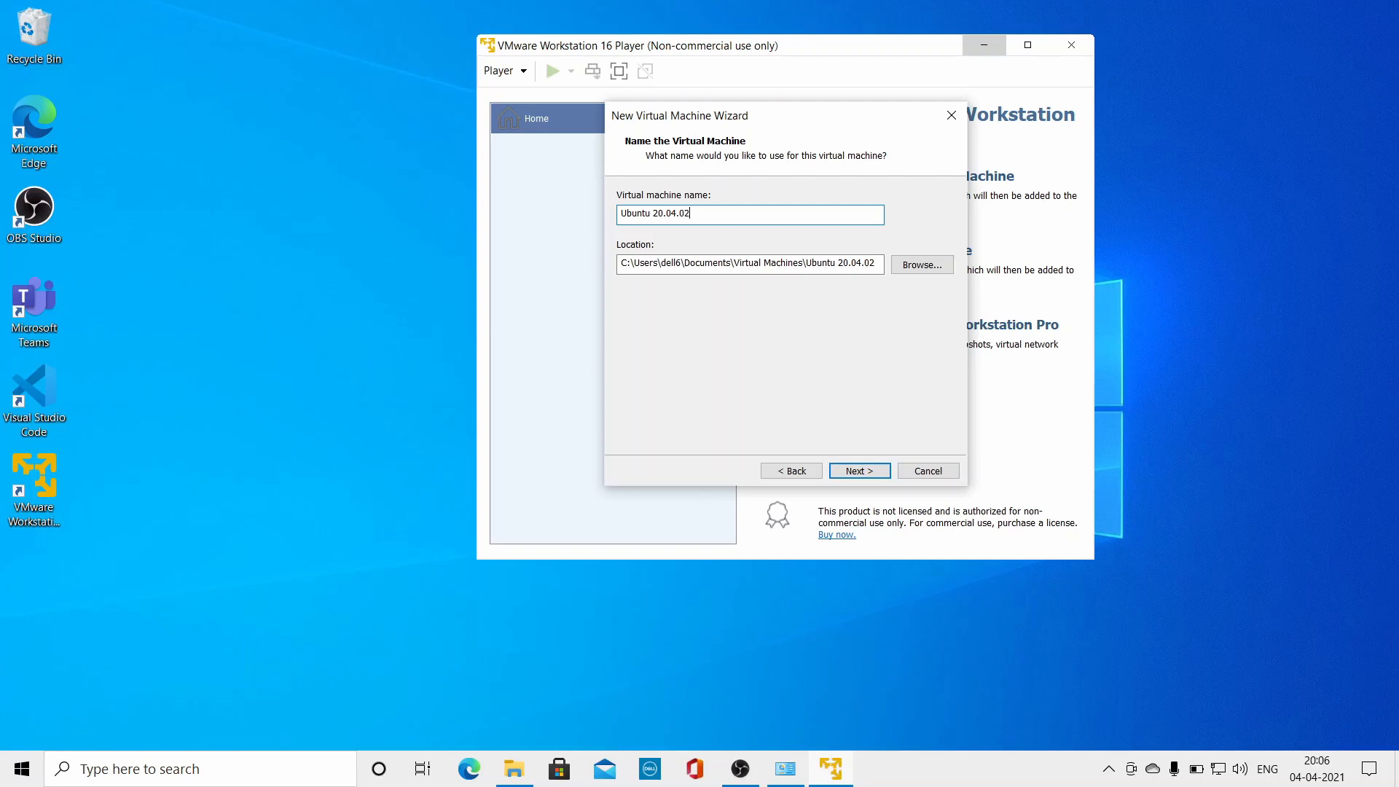
pyautogui.write('LTS')
pyautogui.moveTo(793, 116); pyautogui.dragTo(885, 105)
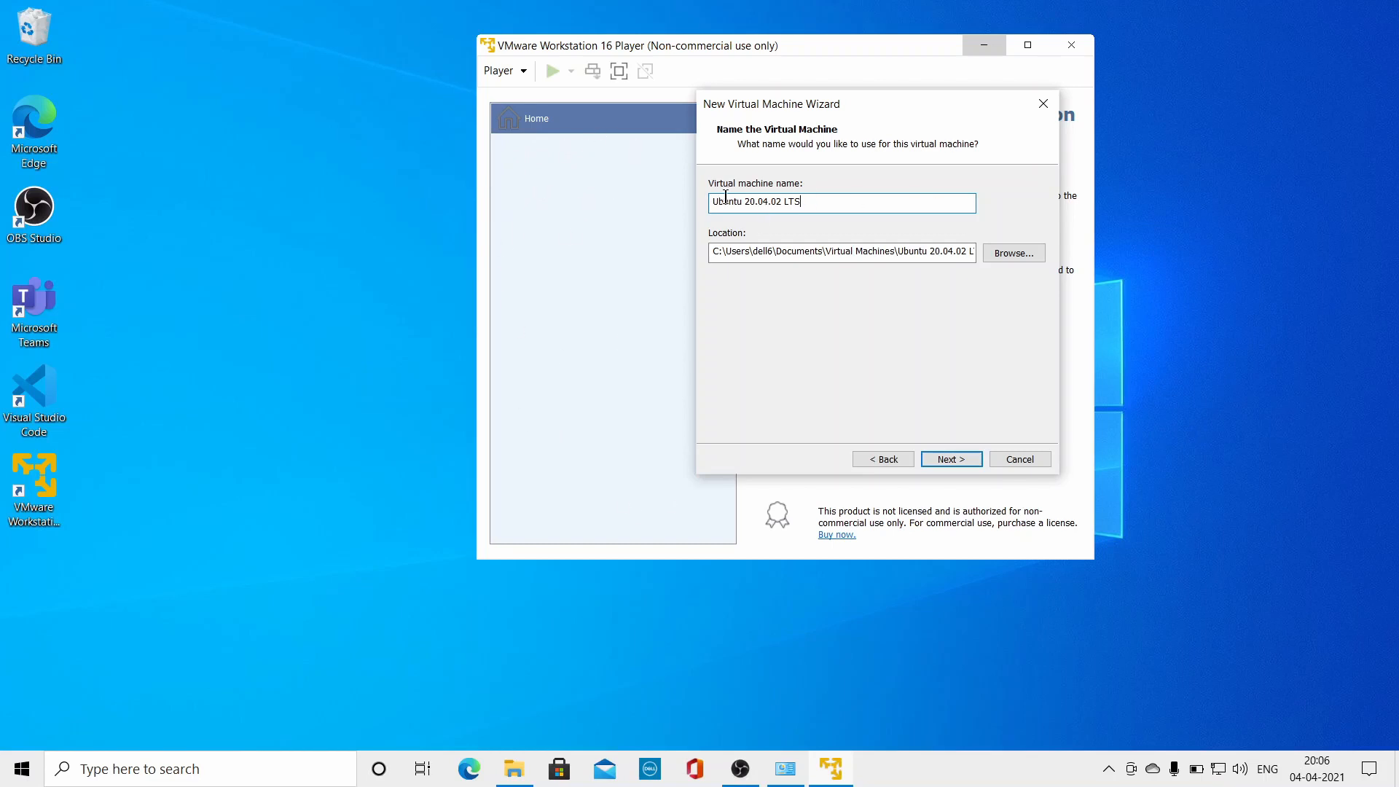
pyautogui.moveTo(713, 202); pyautogui.dragTo(862, 201)
pyautogui.click(834, 199)
pyautogui.click(947, 459)
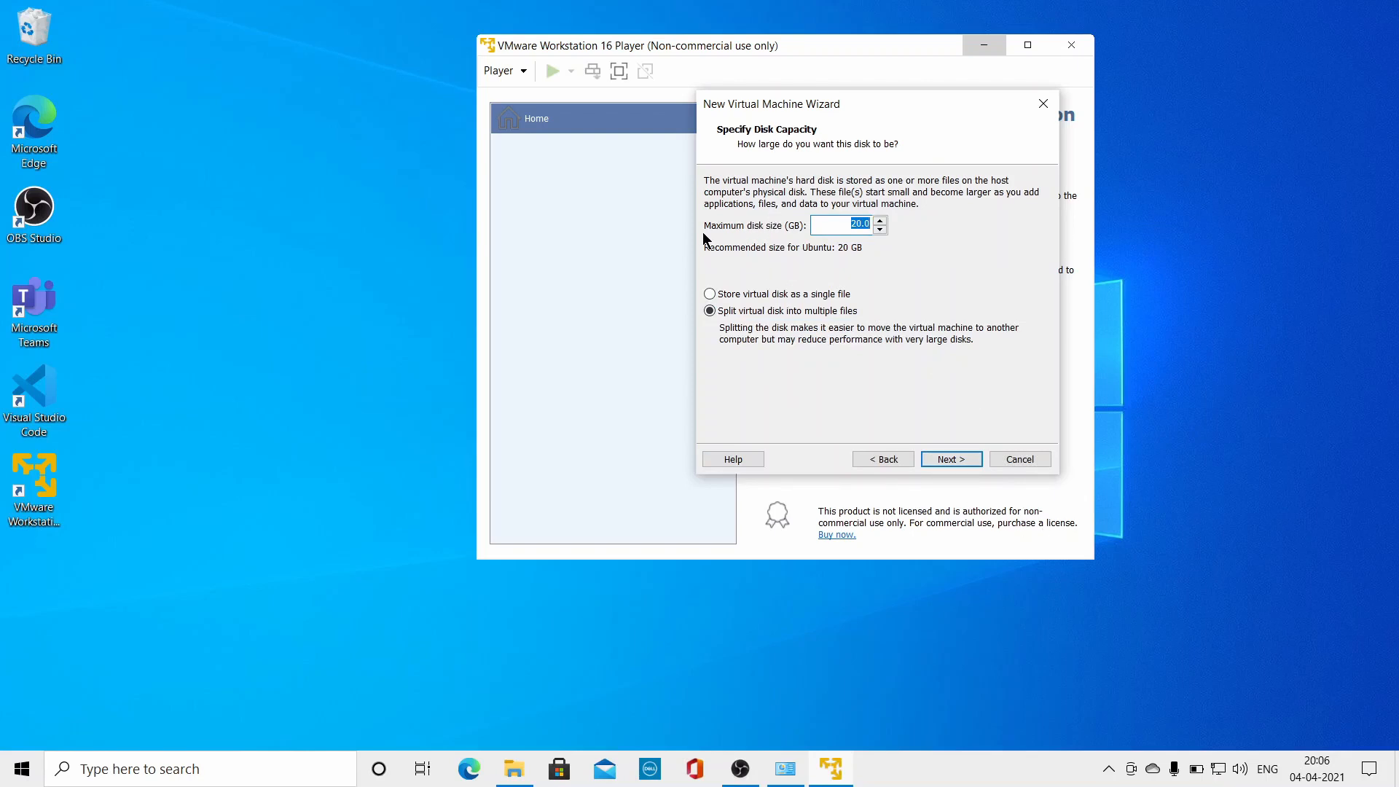
# Accept a 20 GB maximum disk size split into multiple files, and open the virtual machine's hardware customization.
pyautogui.click(845, 225)
pyautogui.click(968, 461)
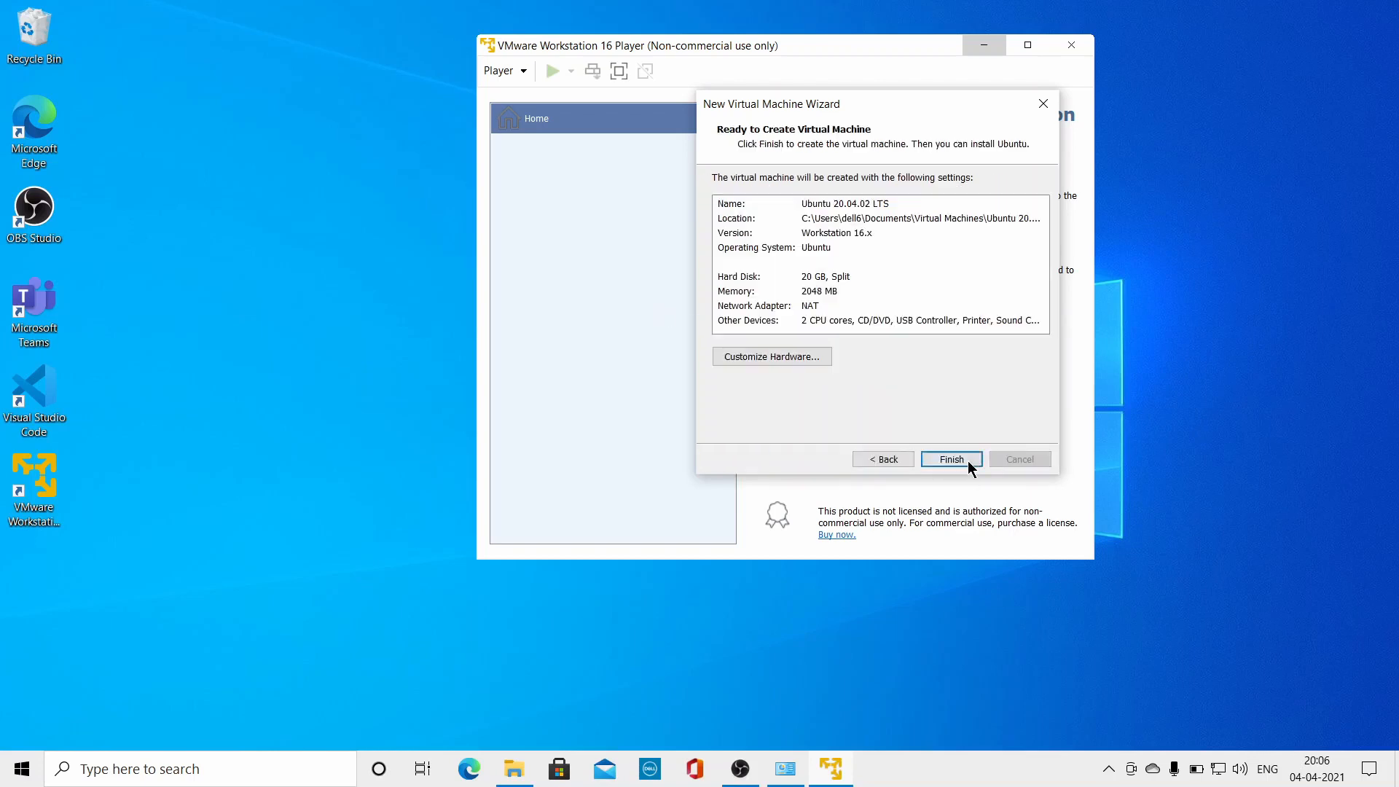
pyautogui.click(772, 359)
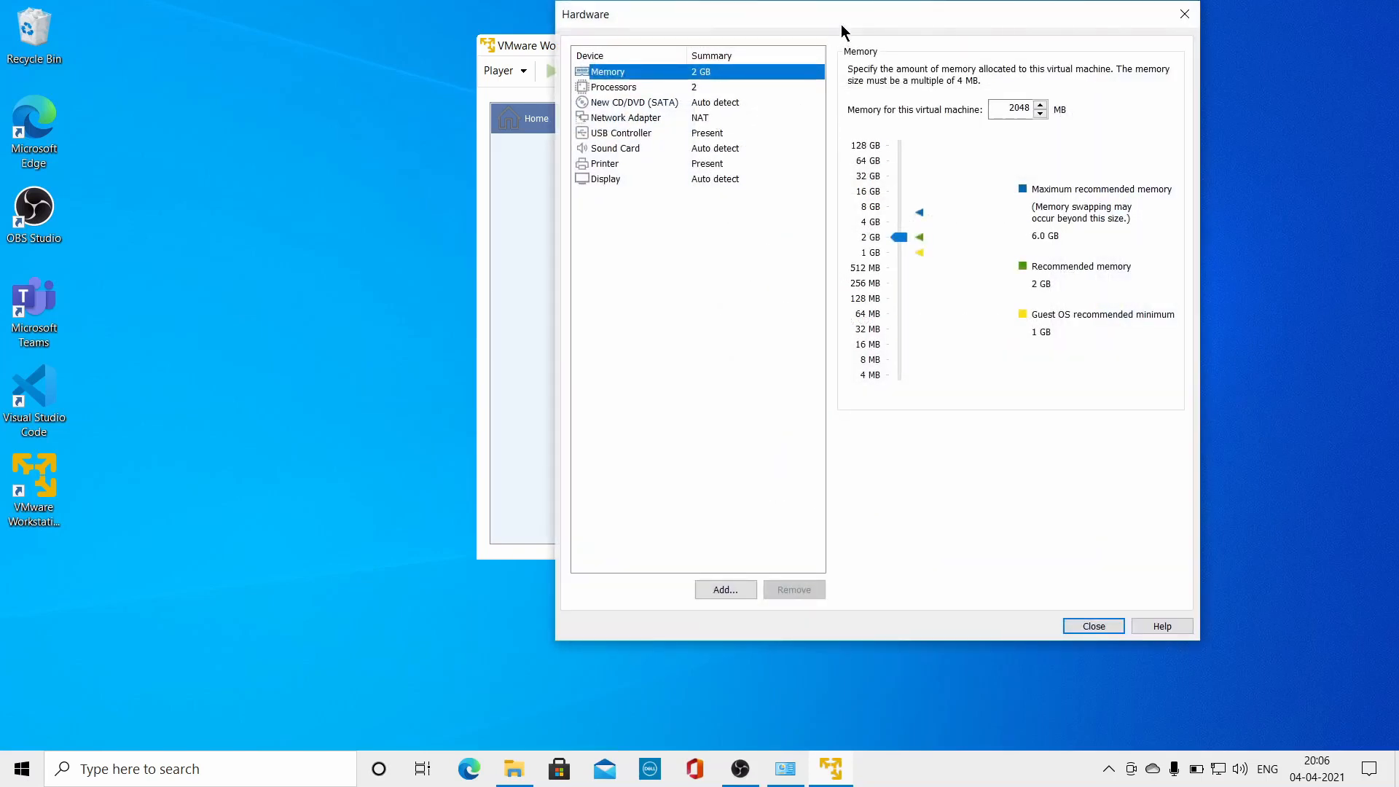
pyautogui.moveTo(845, 16); pyautogui.dragTo(624, 31)
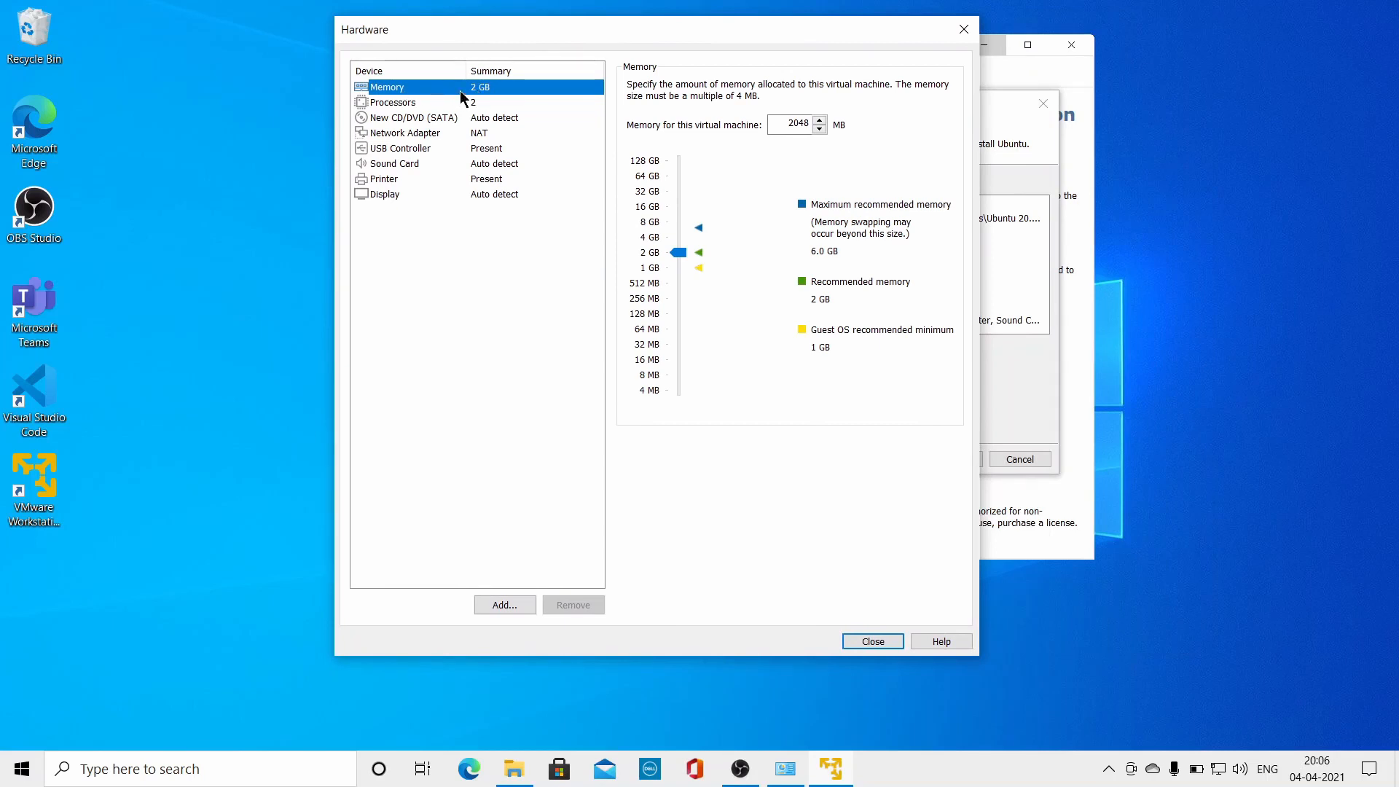
# Set the virtual CD/DVD drive to use the ubuntu-20.04.2.0-desktop-amd64 ISO image from the Ubuntu 20.04.2 LTS folder.
pyautogui.click(774, 125)
pyautogui.click(482, 103)
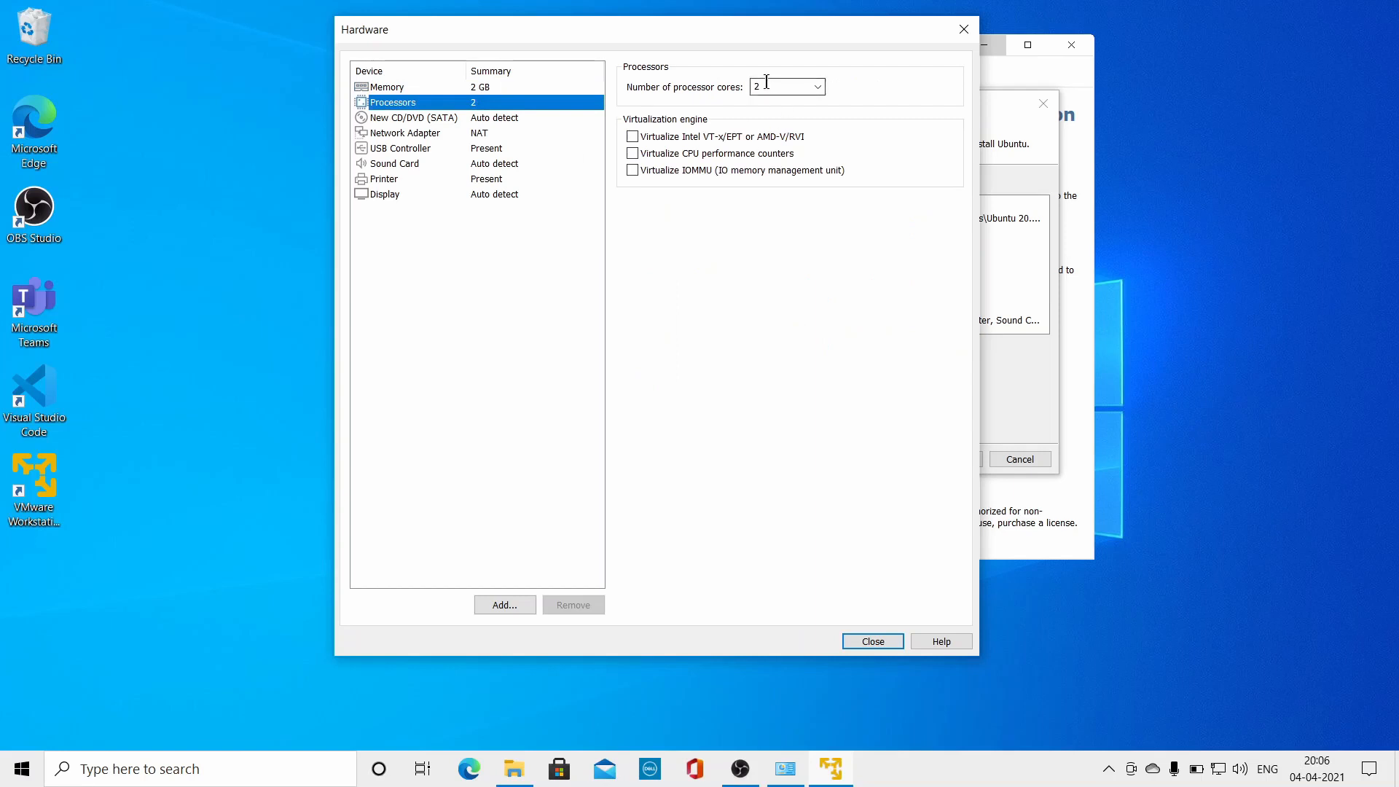
pyautogui.click(500, 121)
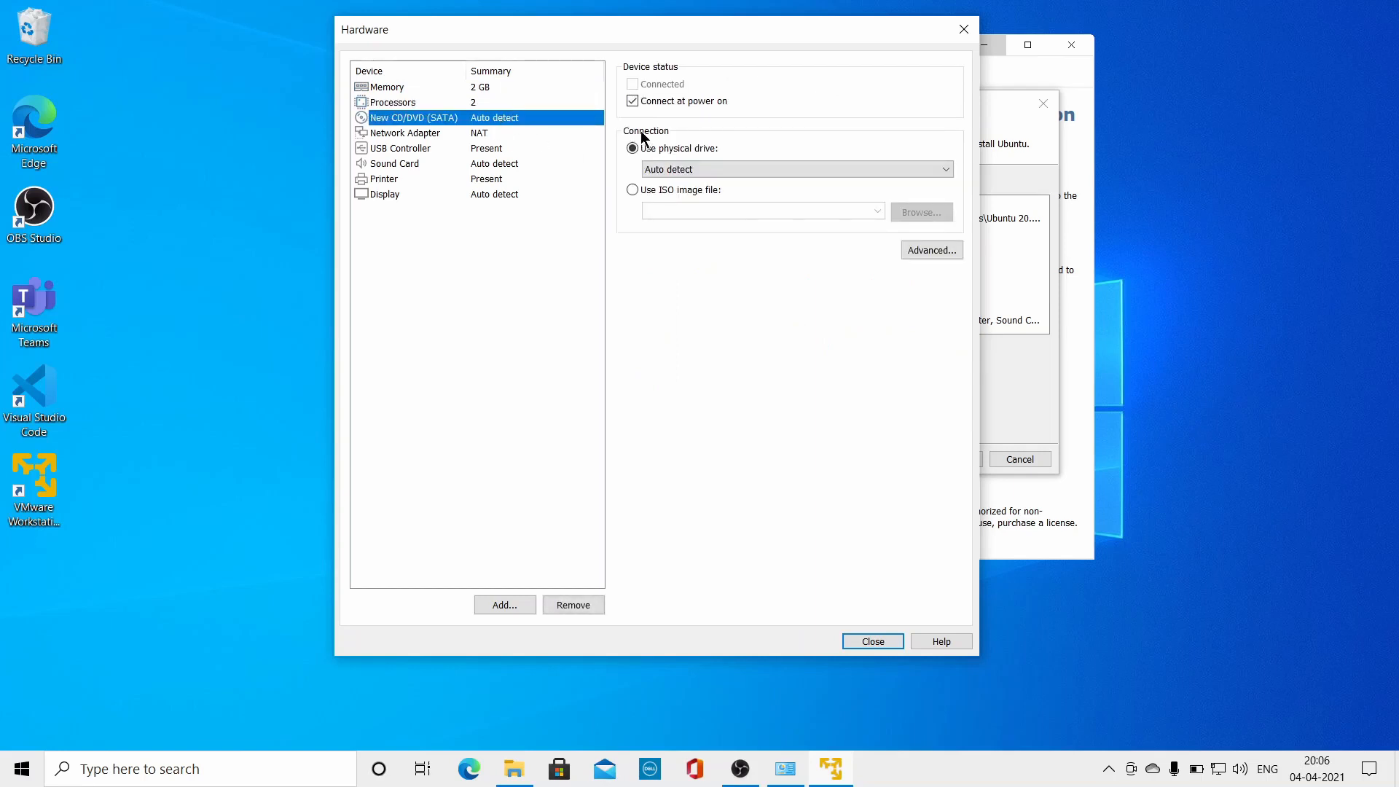
pyautogui.click(632, 191)
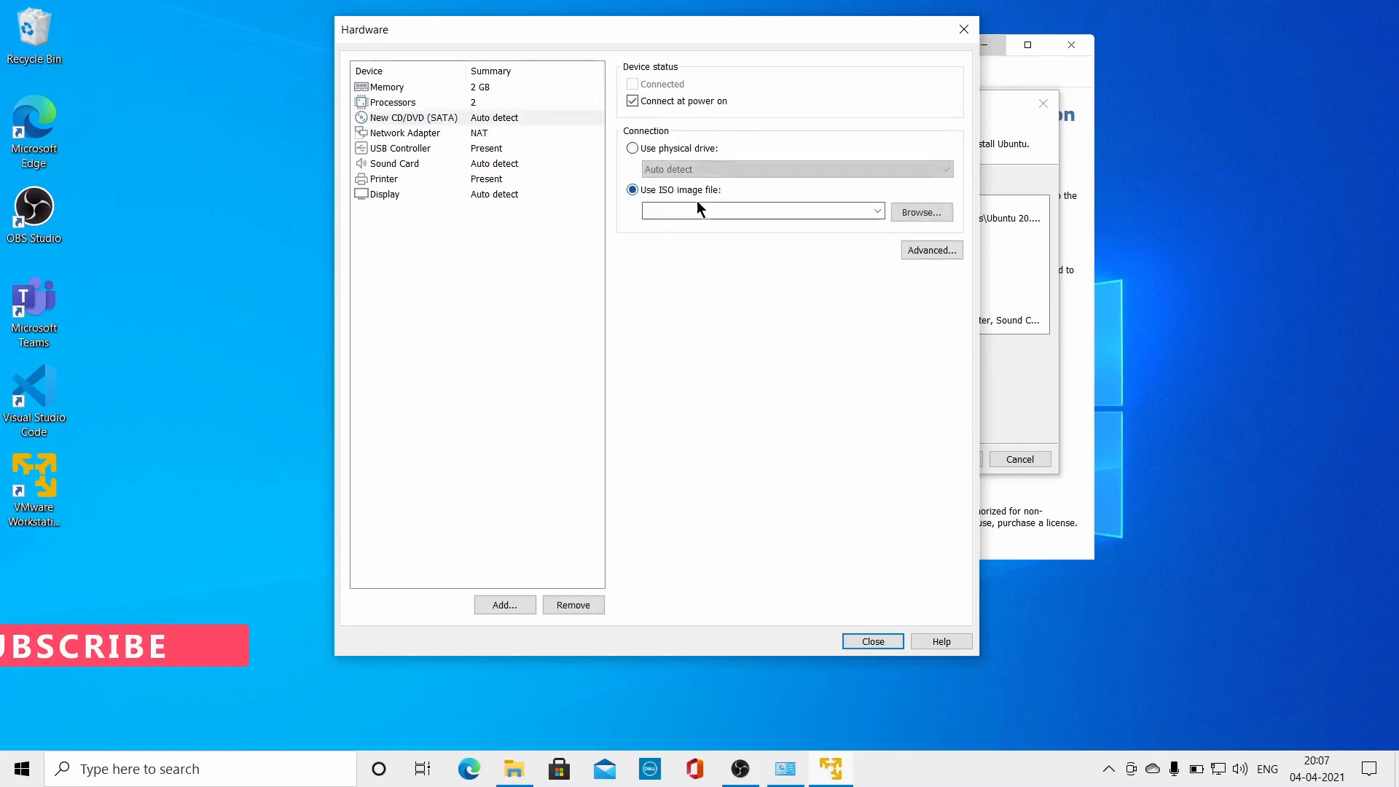
pyautogui.click(828, 210)
pyautogui.click(937, 216)
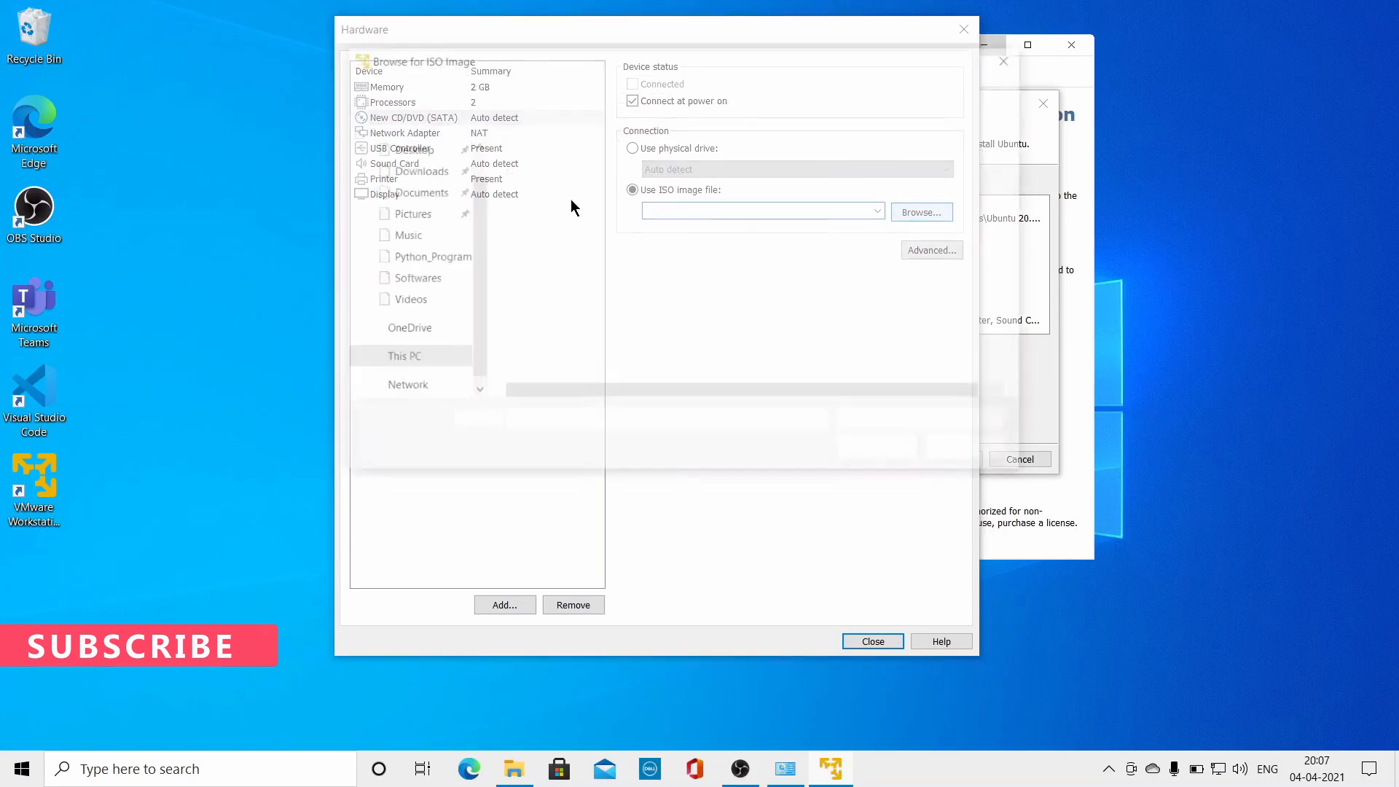
pyautogui.click(554, 177)
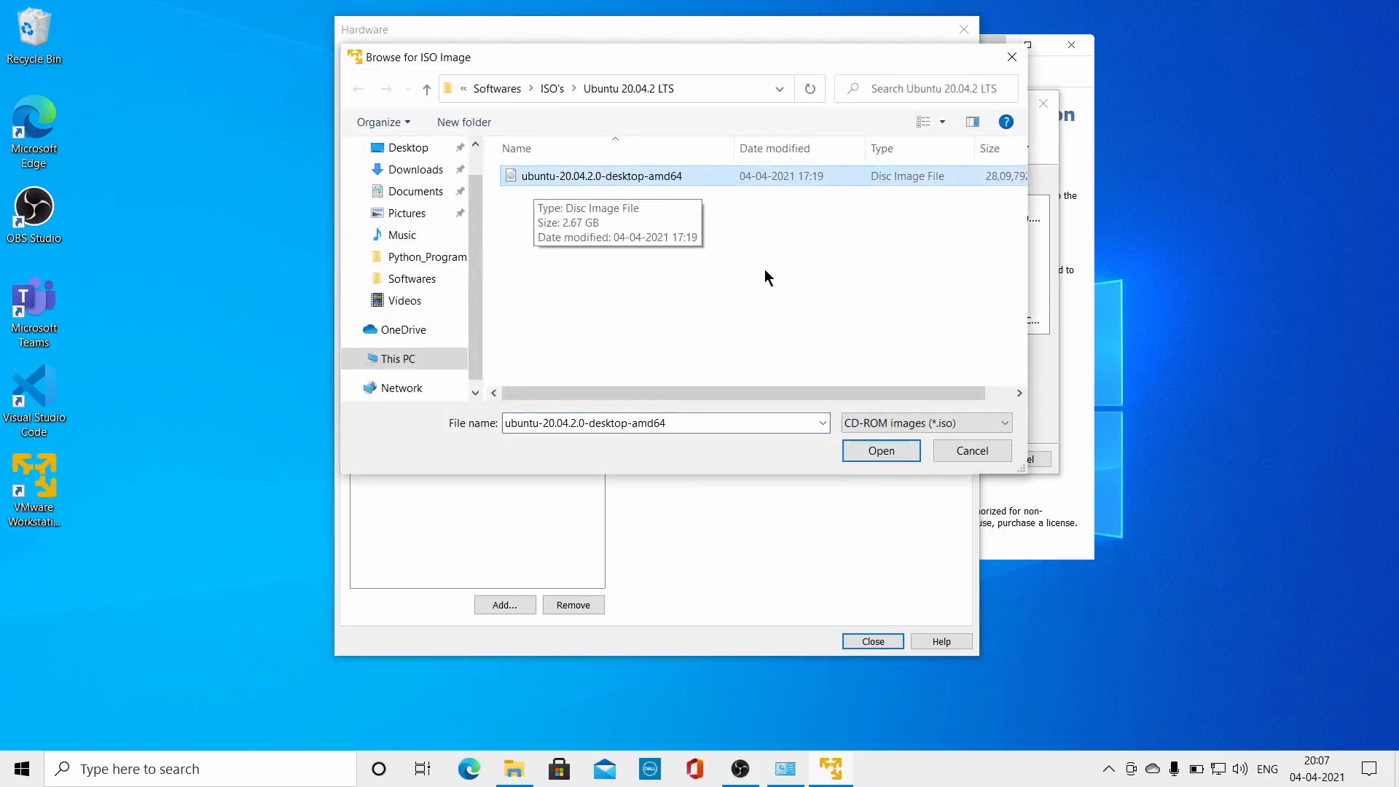
pyautogui.click(881, 453)
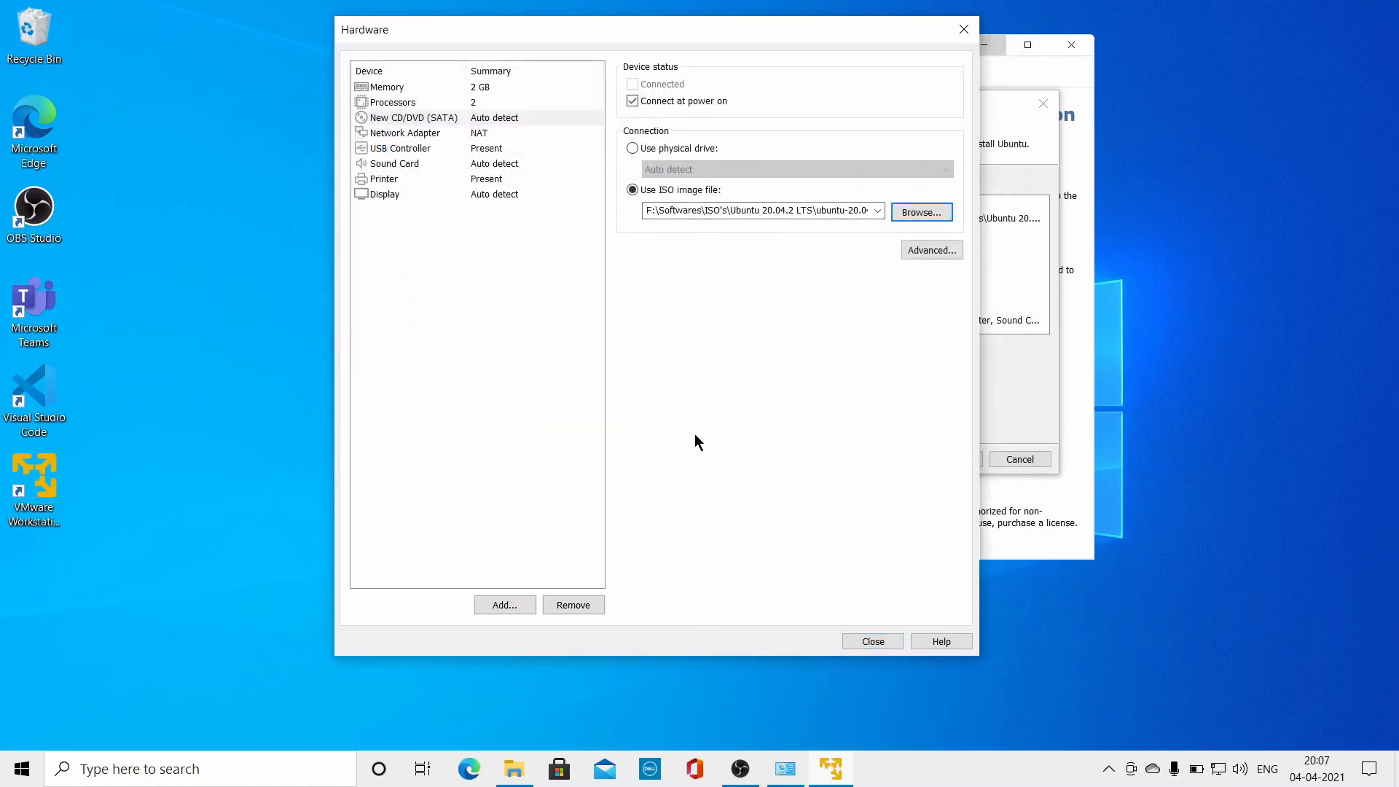
# Review the network adapter, USB controller, sound card, printer, display and memory settings, and close the hardware settings.
pyautogui.click(478, 134)
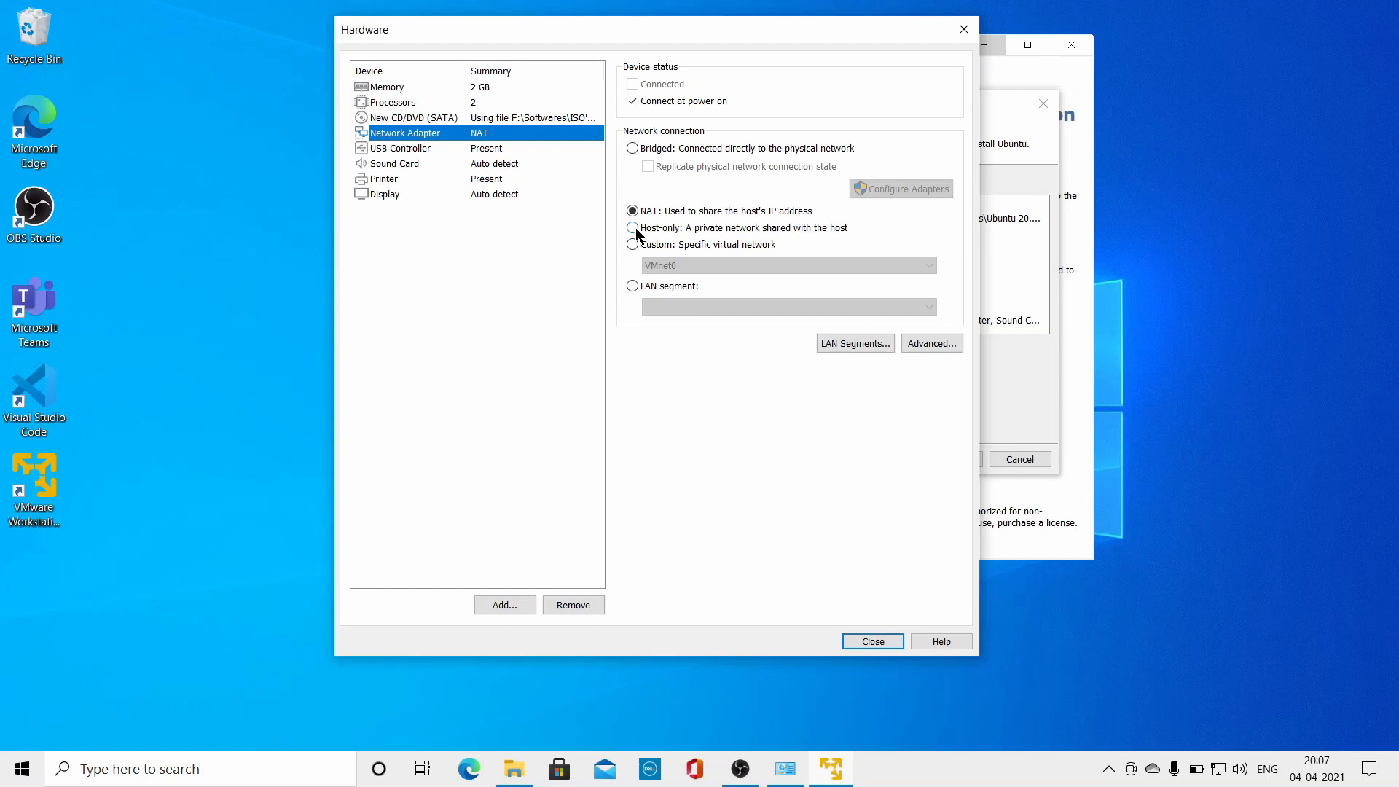
pyautogui.click(474, 151)
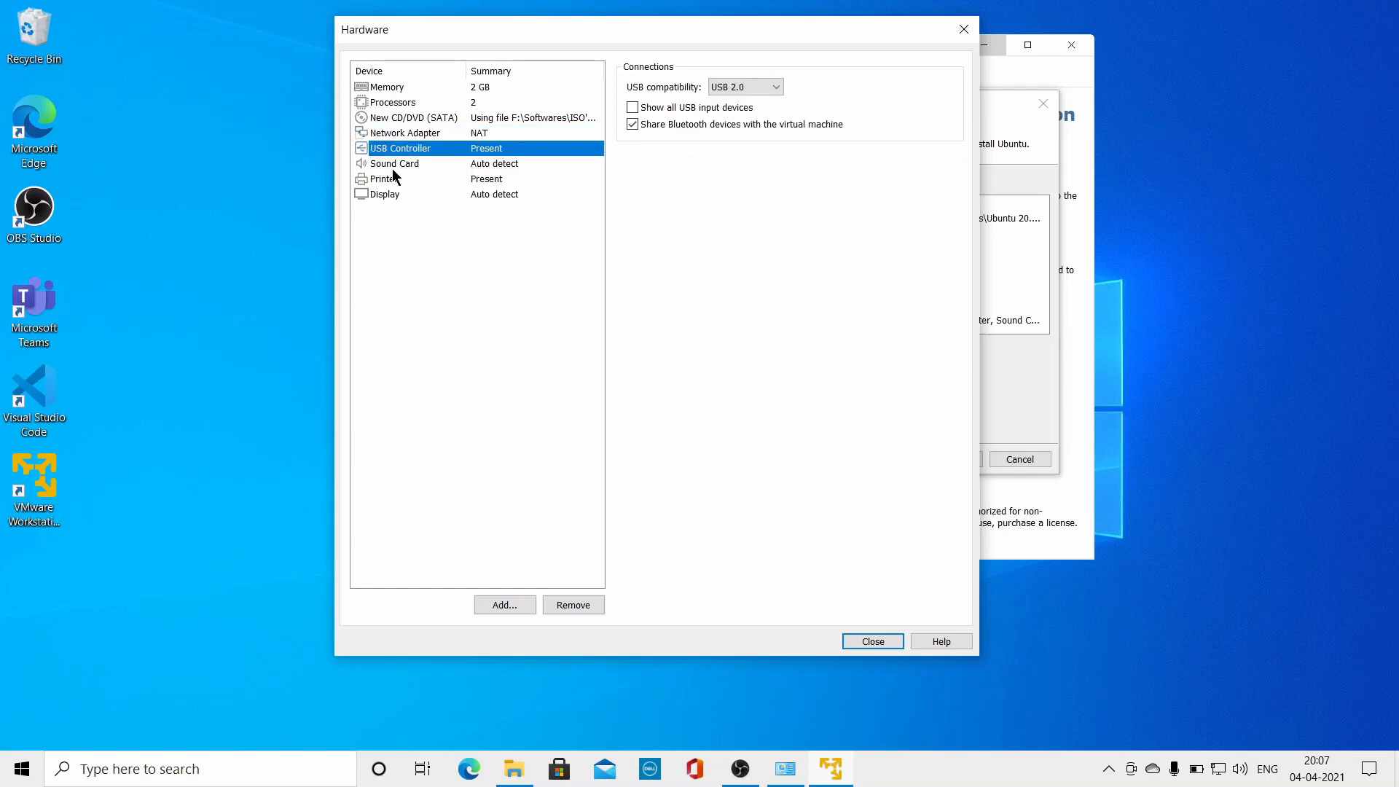
pyautogui.click(471, 166)
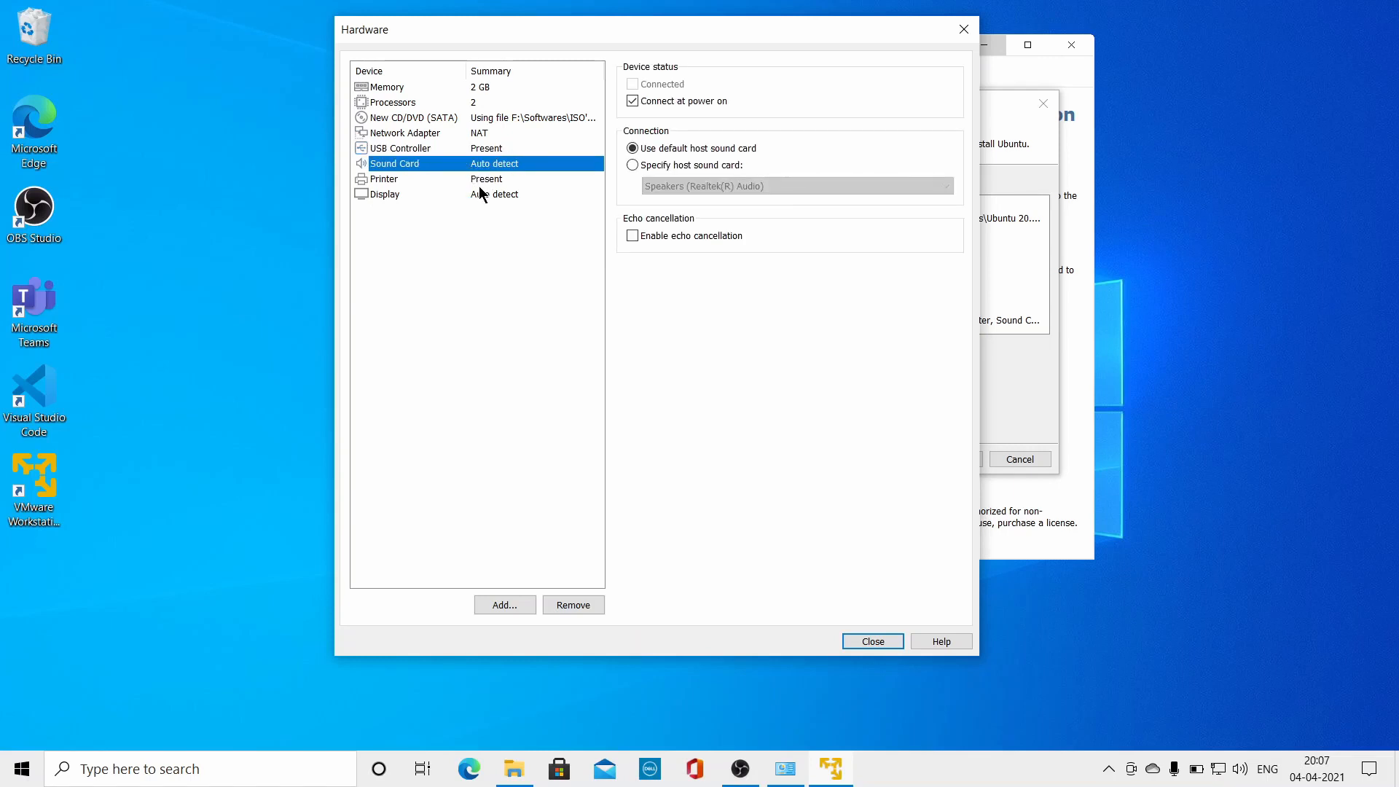
pyautogui.click(482, 181)
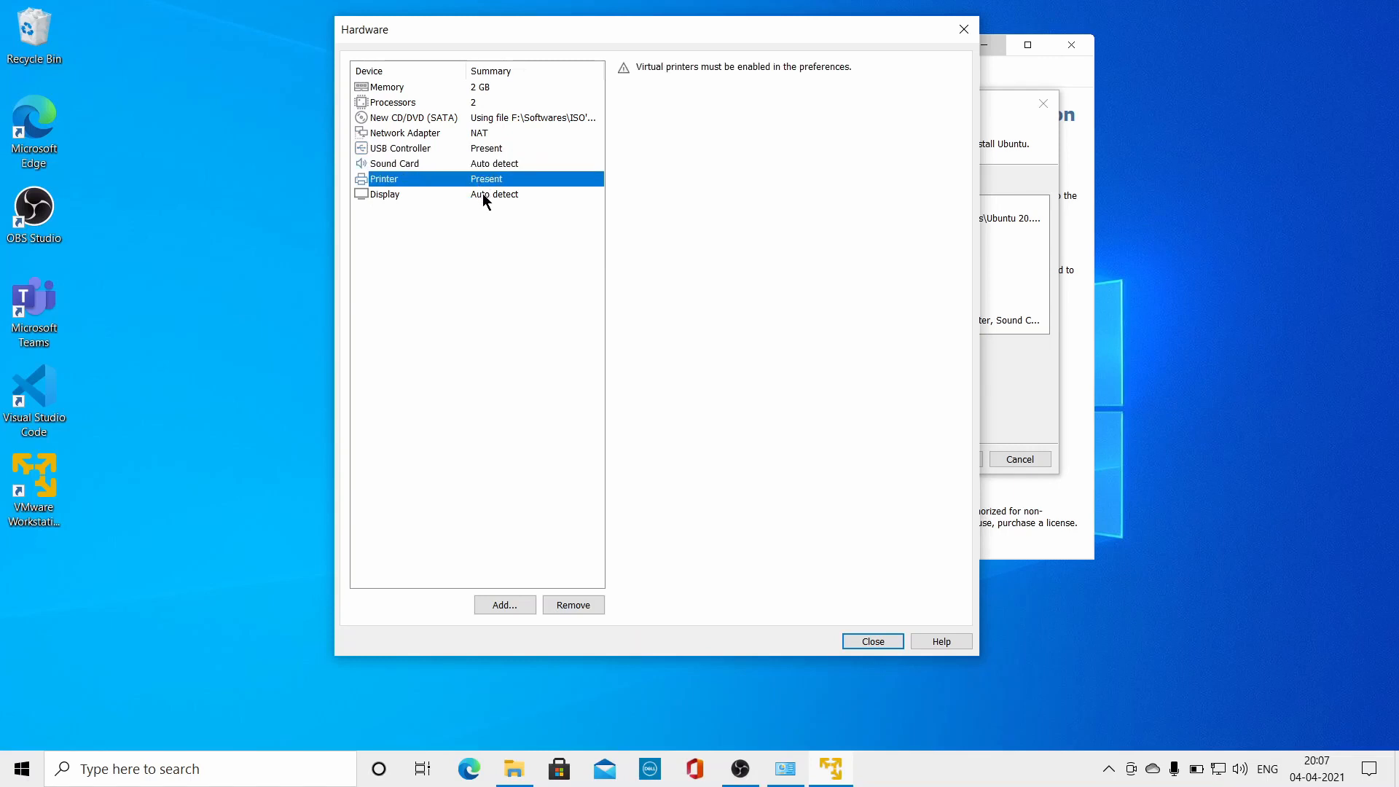
pyautogui.click(483, 194)
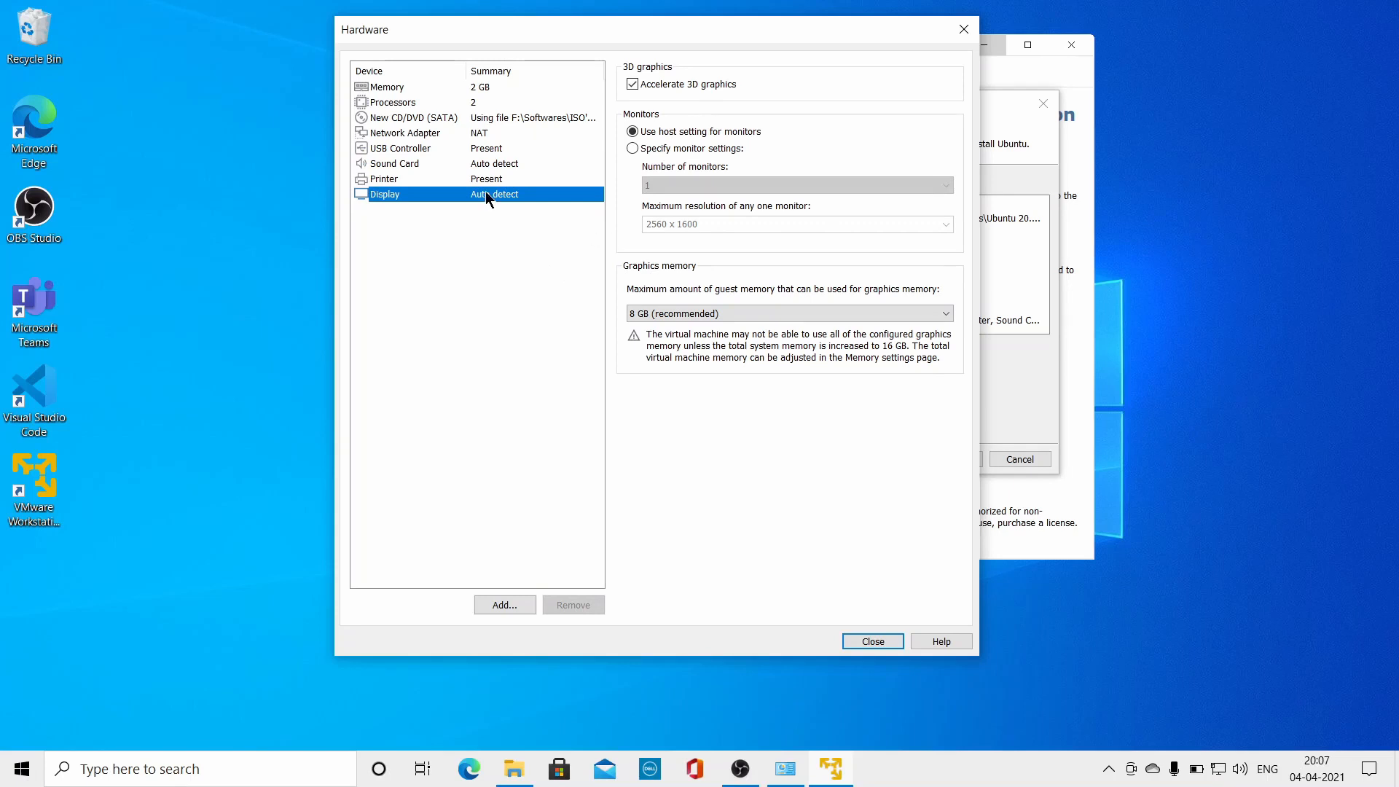
pyautogui.click(497, 87)
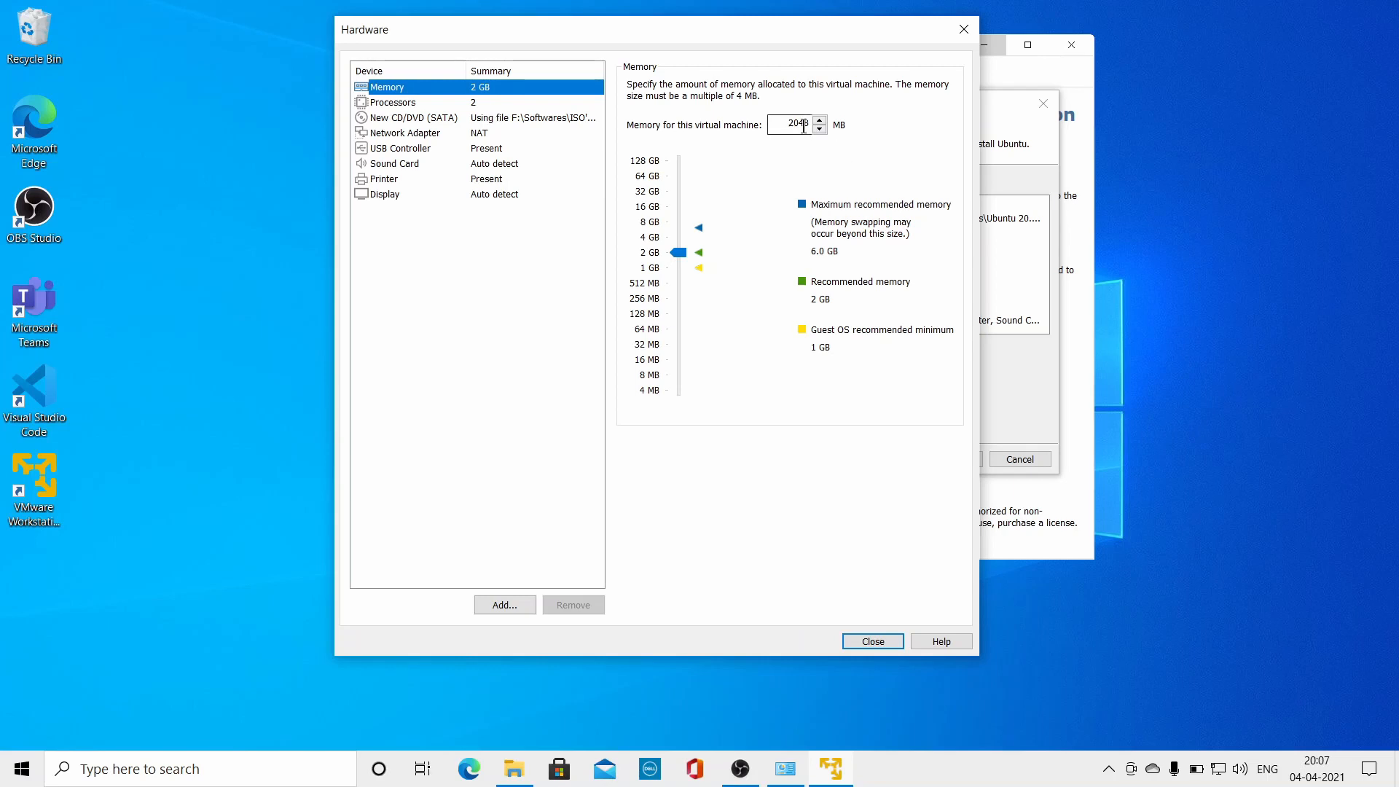
pyautogui.click(893, 641)
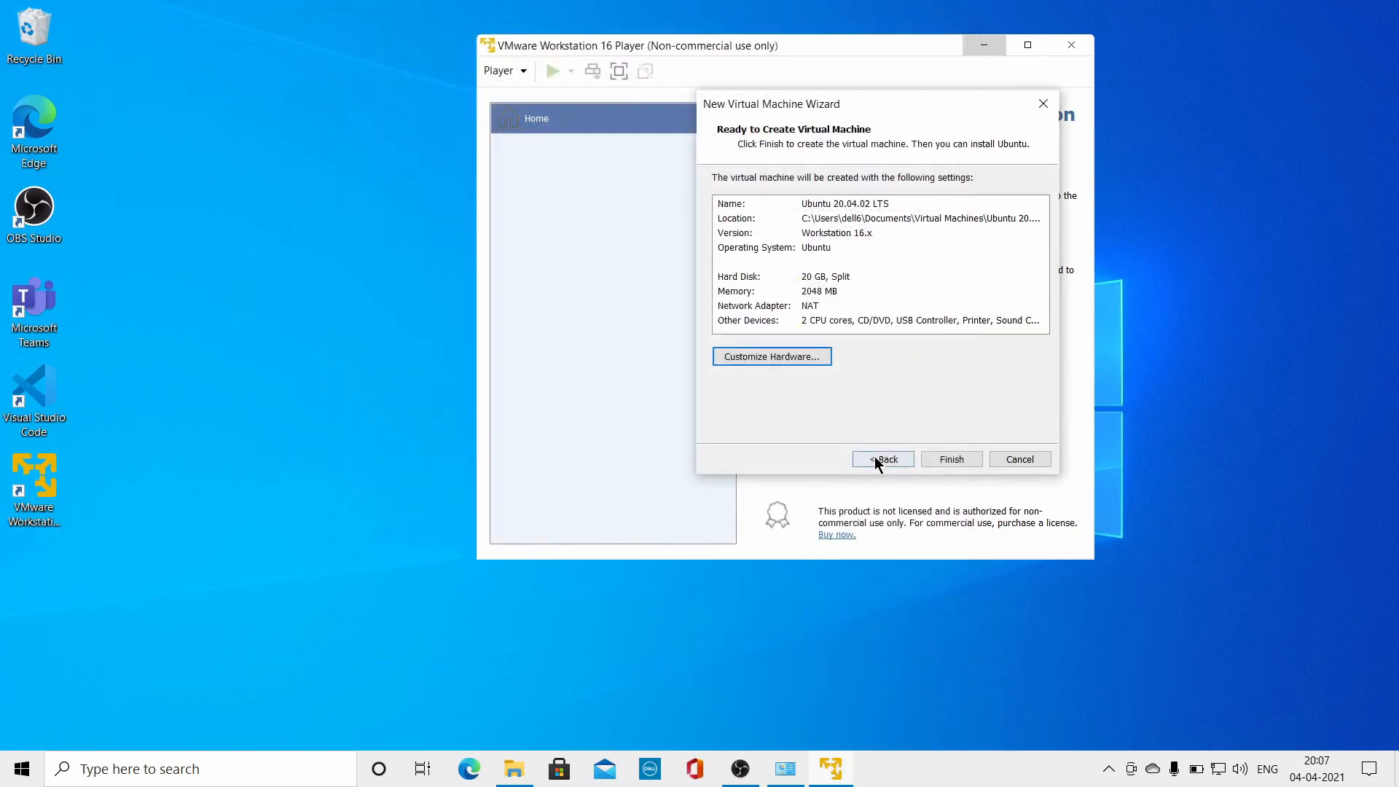
# Finish creating the virtual machine and power it on, accepting the download and installation of VMware Tools for Linux.
pyautogui.click(951, 459)
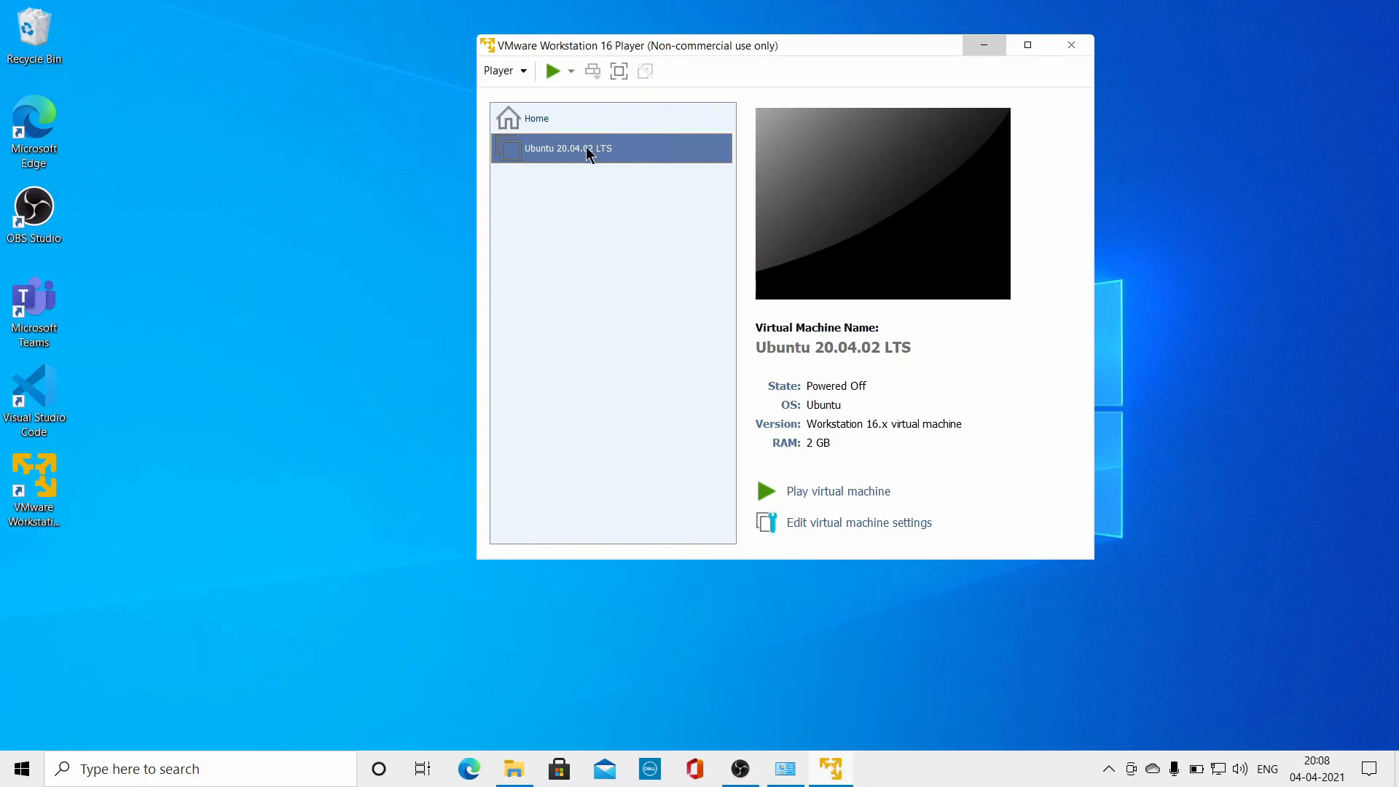
pyautogui.click(840, 493)
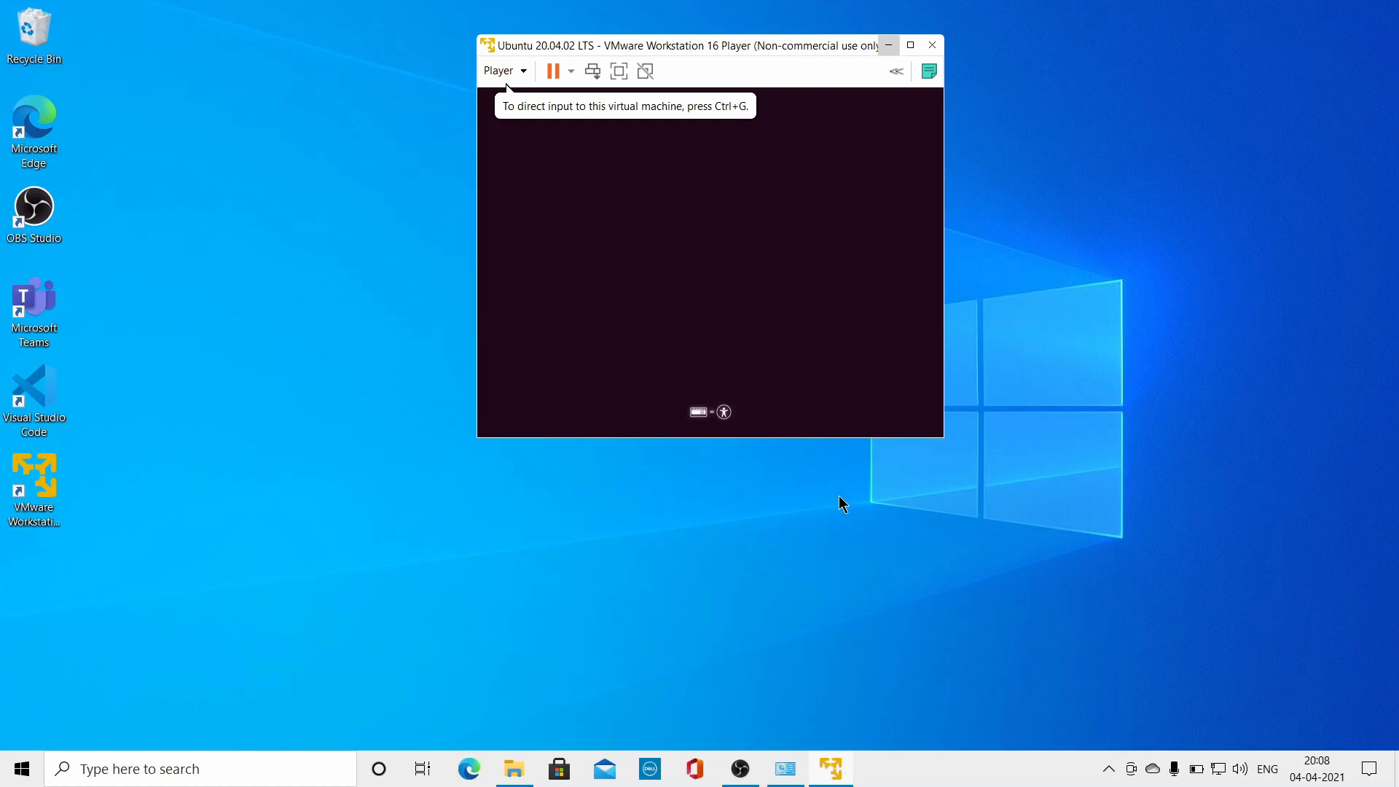
pyautogui.moveTo(834, 46); pyautogui.dragTo(707, 35)
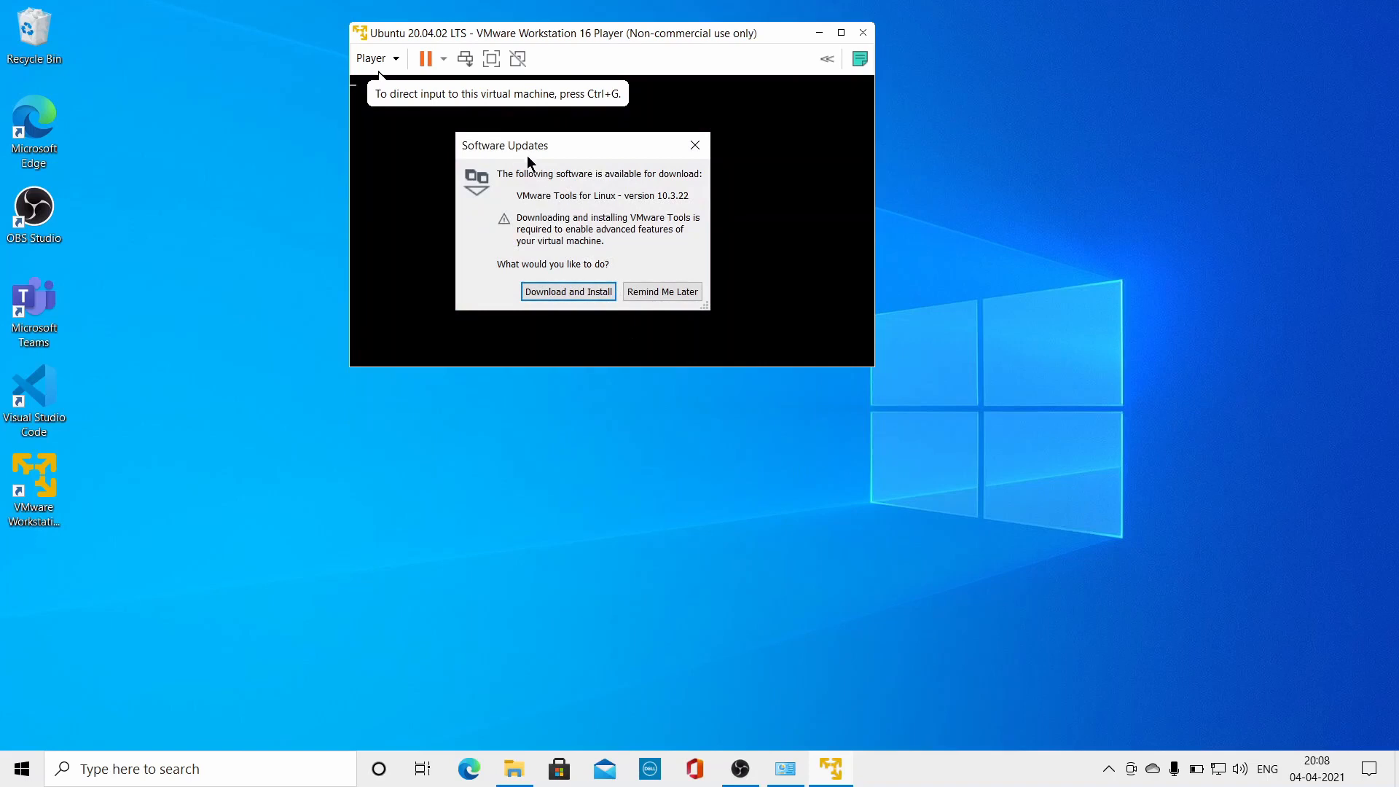
pyautogui.click(582, 293)
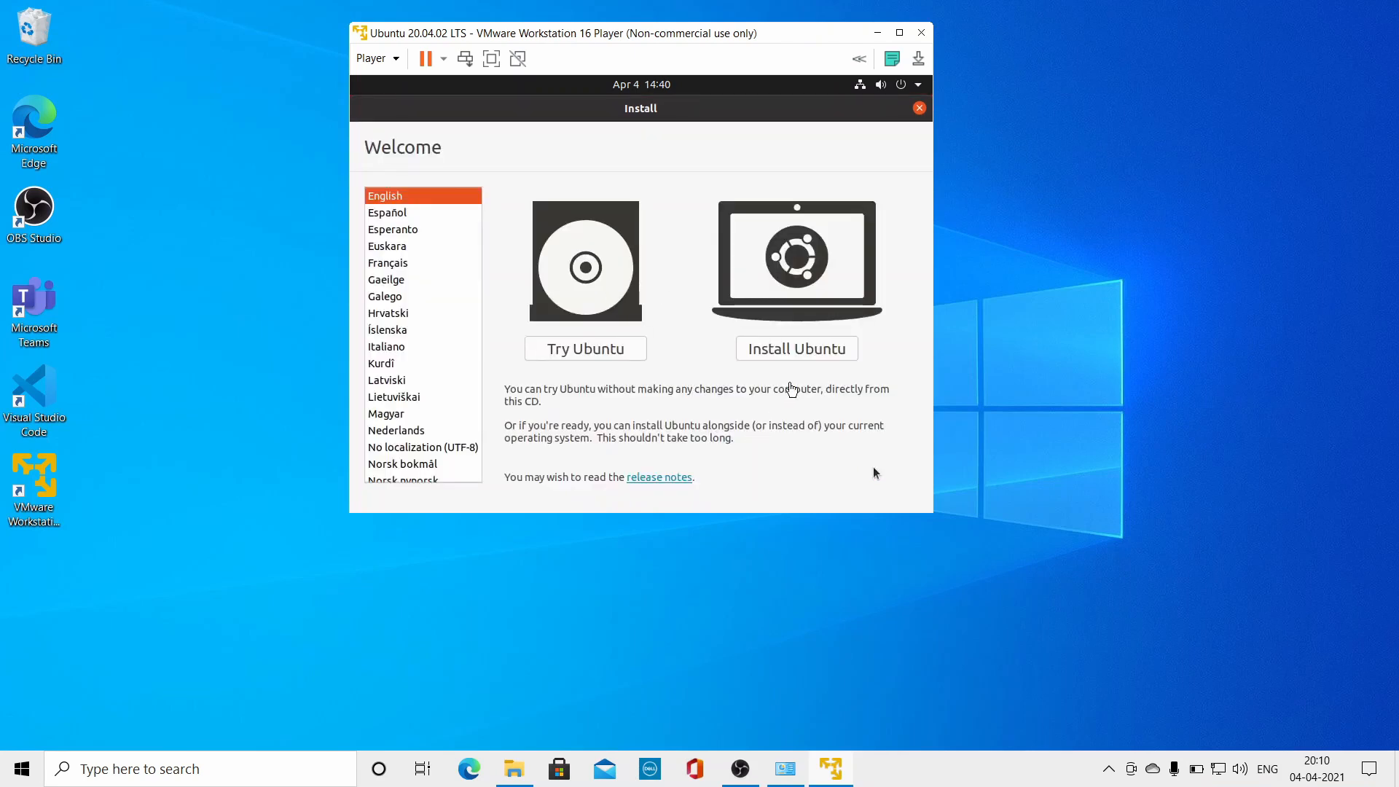
# Start the Ubuntu installation in English and continue with the English (US) keyboard layout after testing it with a sample entry.
pyautogui.click(787, 381)
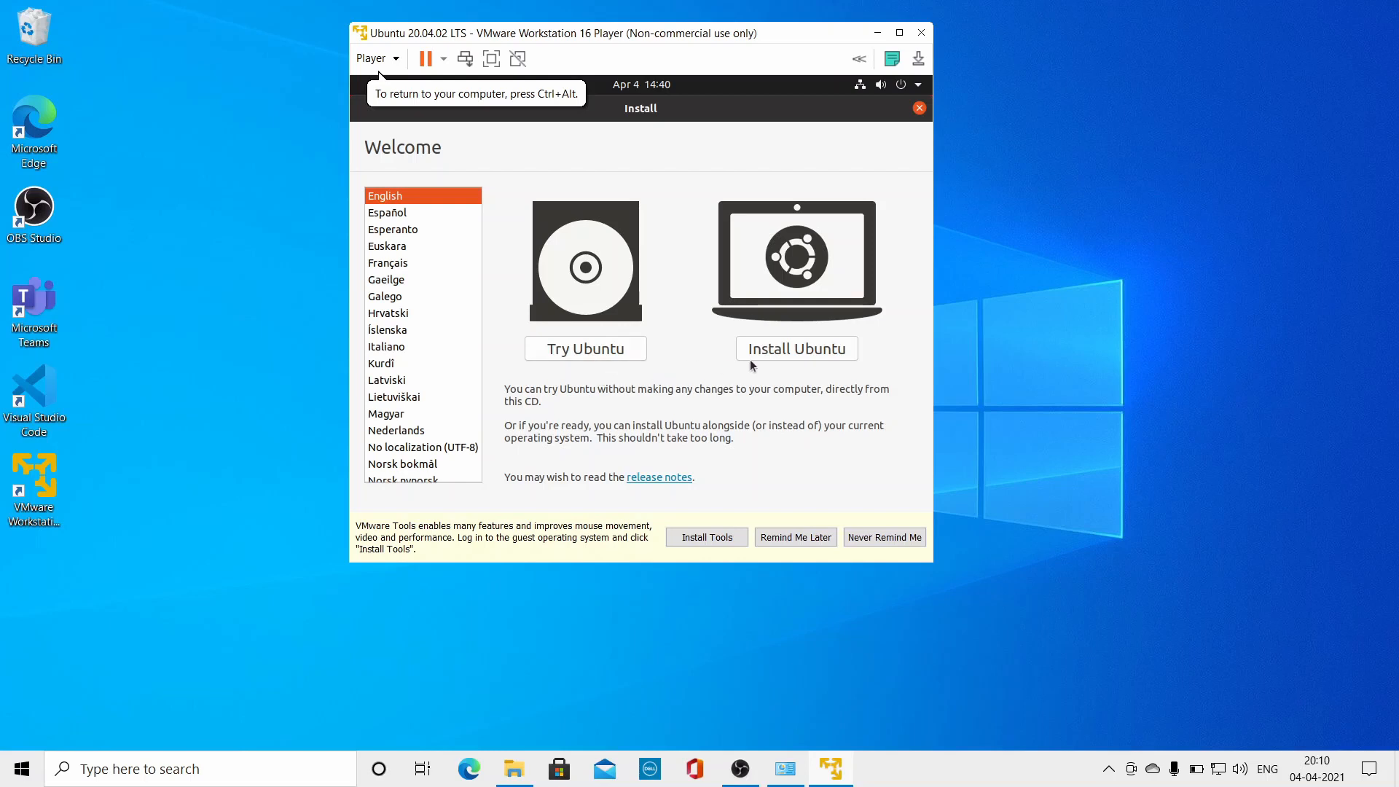
pyautogui.click(789, 352)
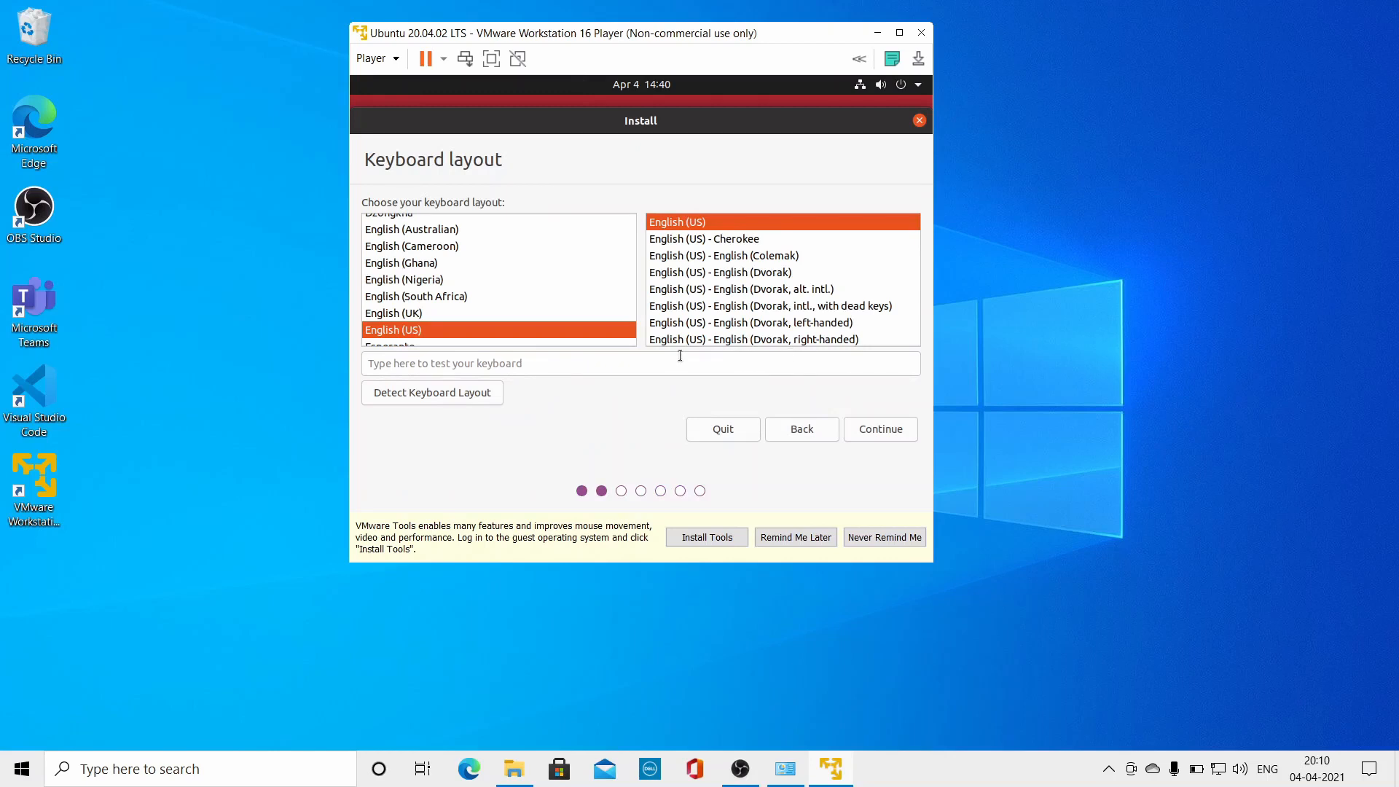
pyautogui.click(706, 367)
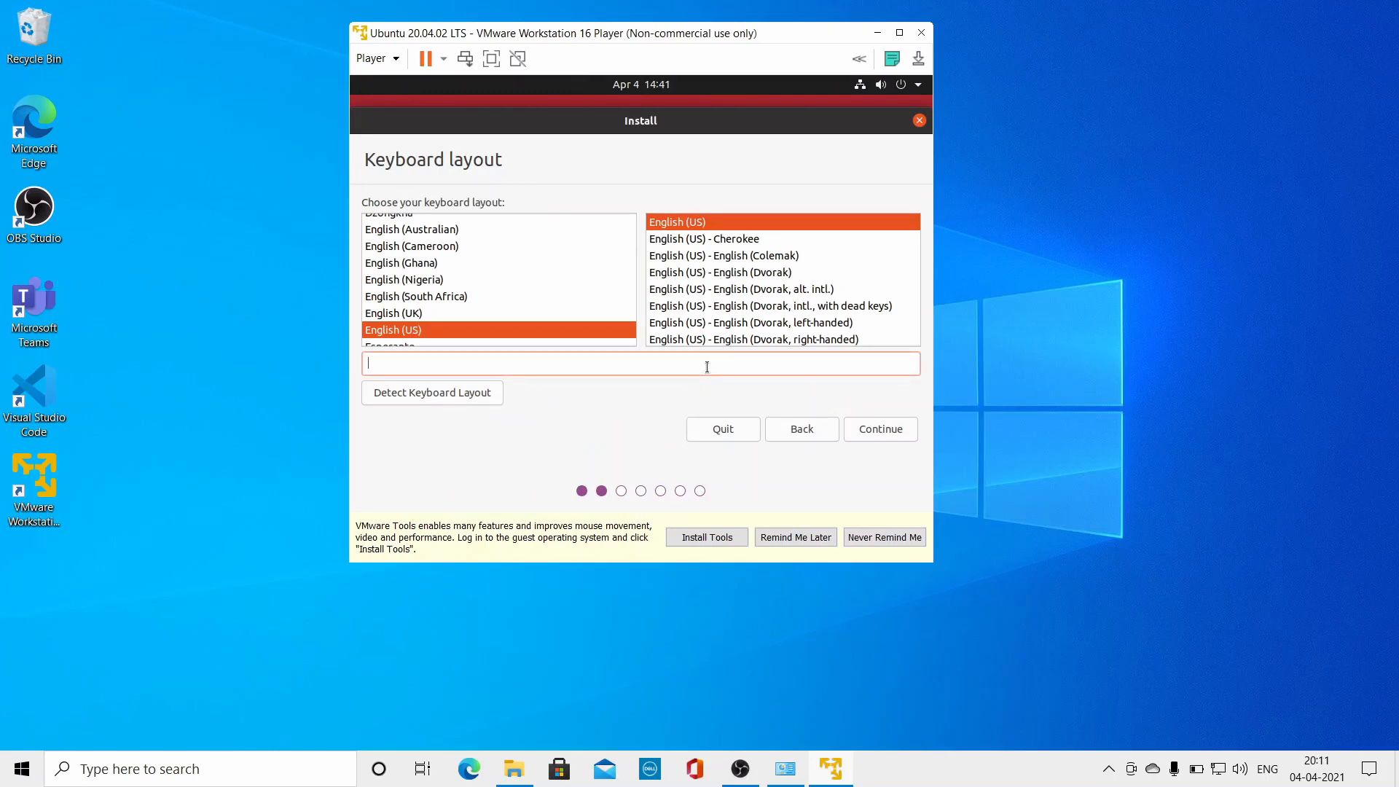
pyautogui.write('Ashok Joshi')
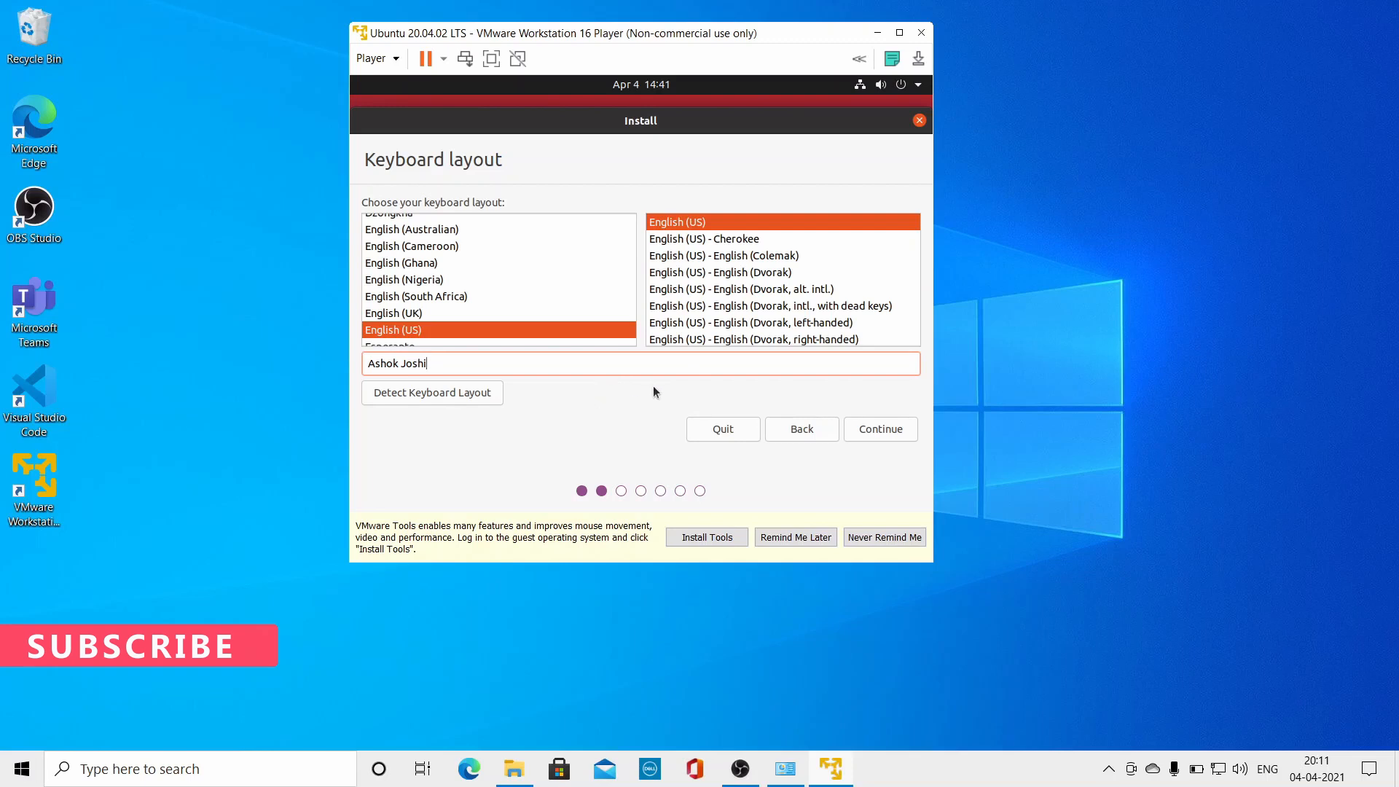
pyautogui.hotkey('ctrl', 'a')
pyautogui.press('BackSpace')
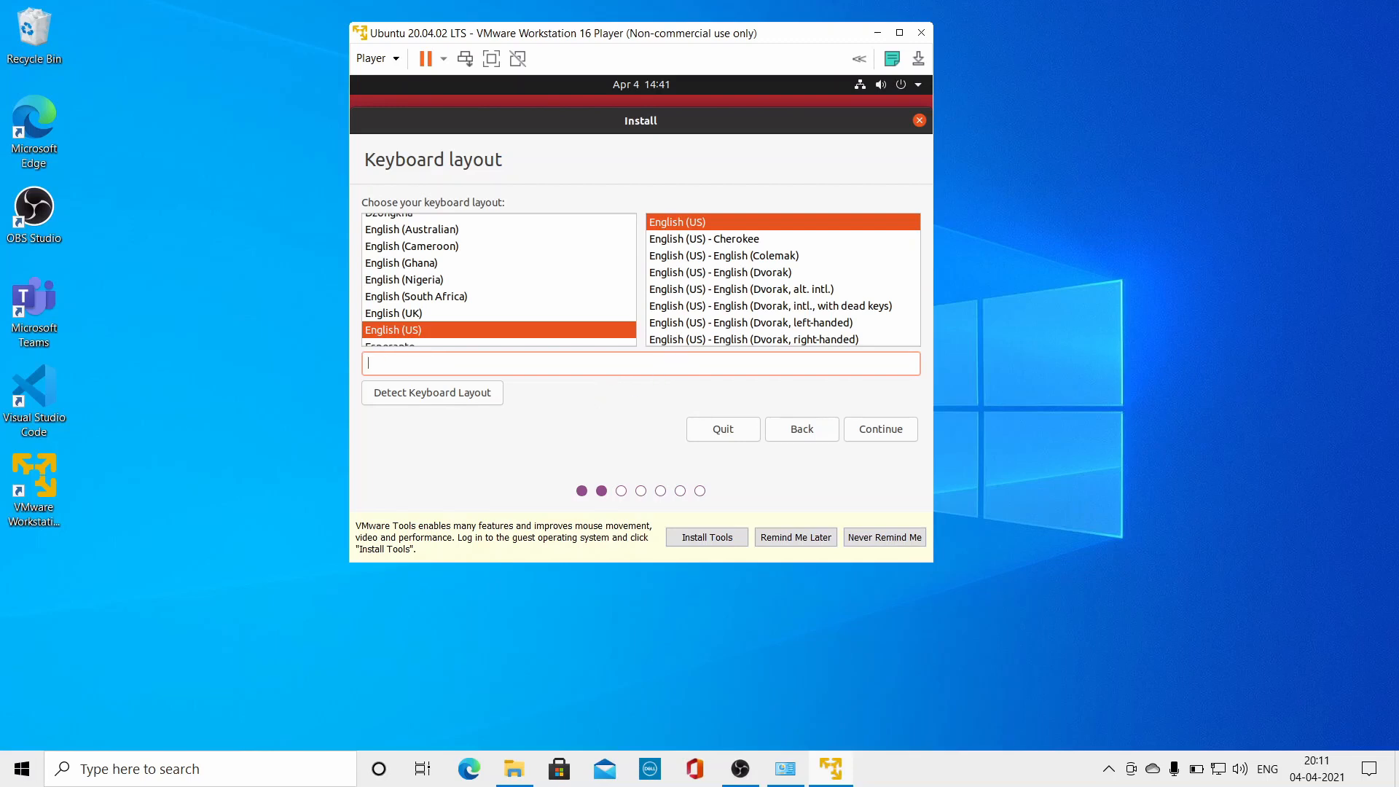
pyautogui.click(884, 437)
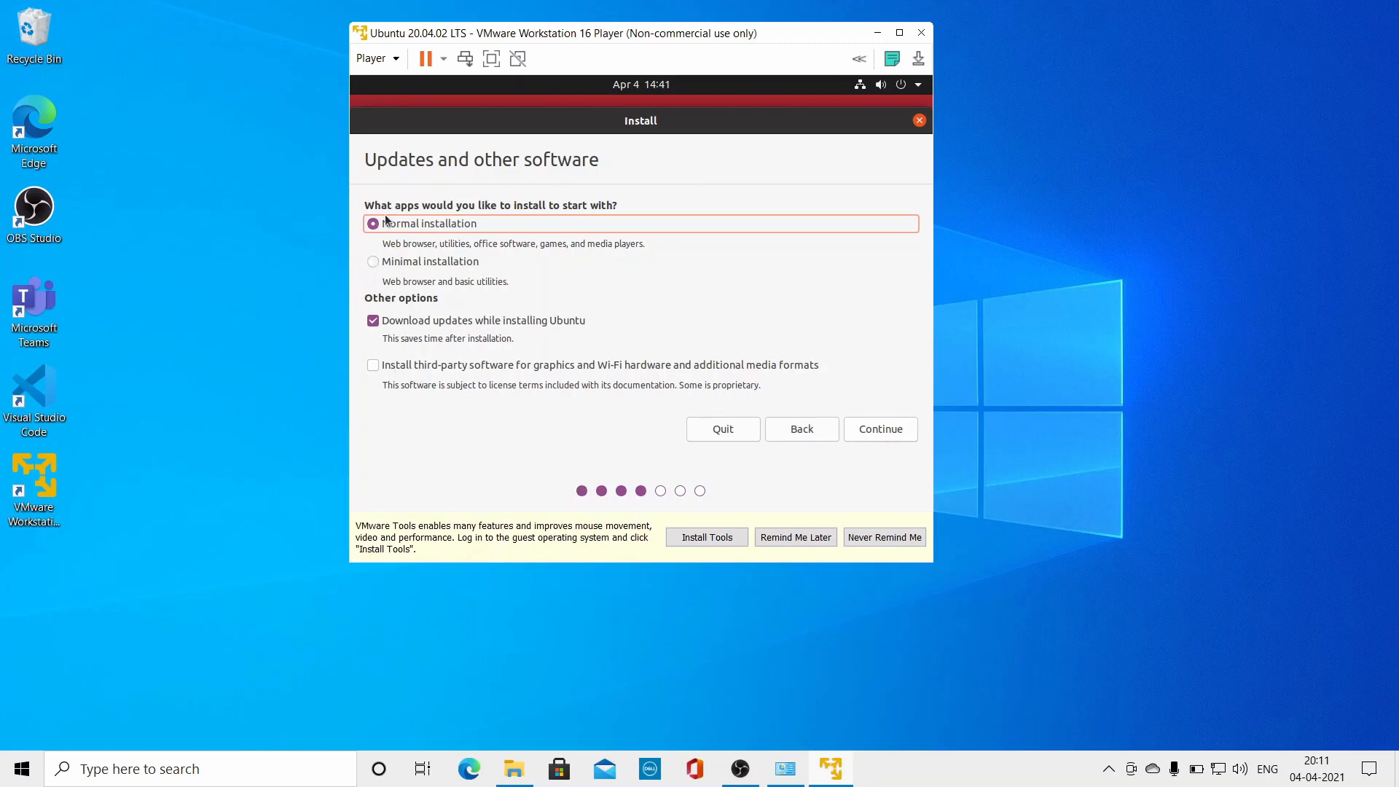
# Include third-party software in the normal installation with updates, and postpone the VMware Tools reminder.
pyautogui.click(374, 366)
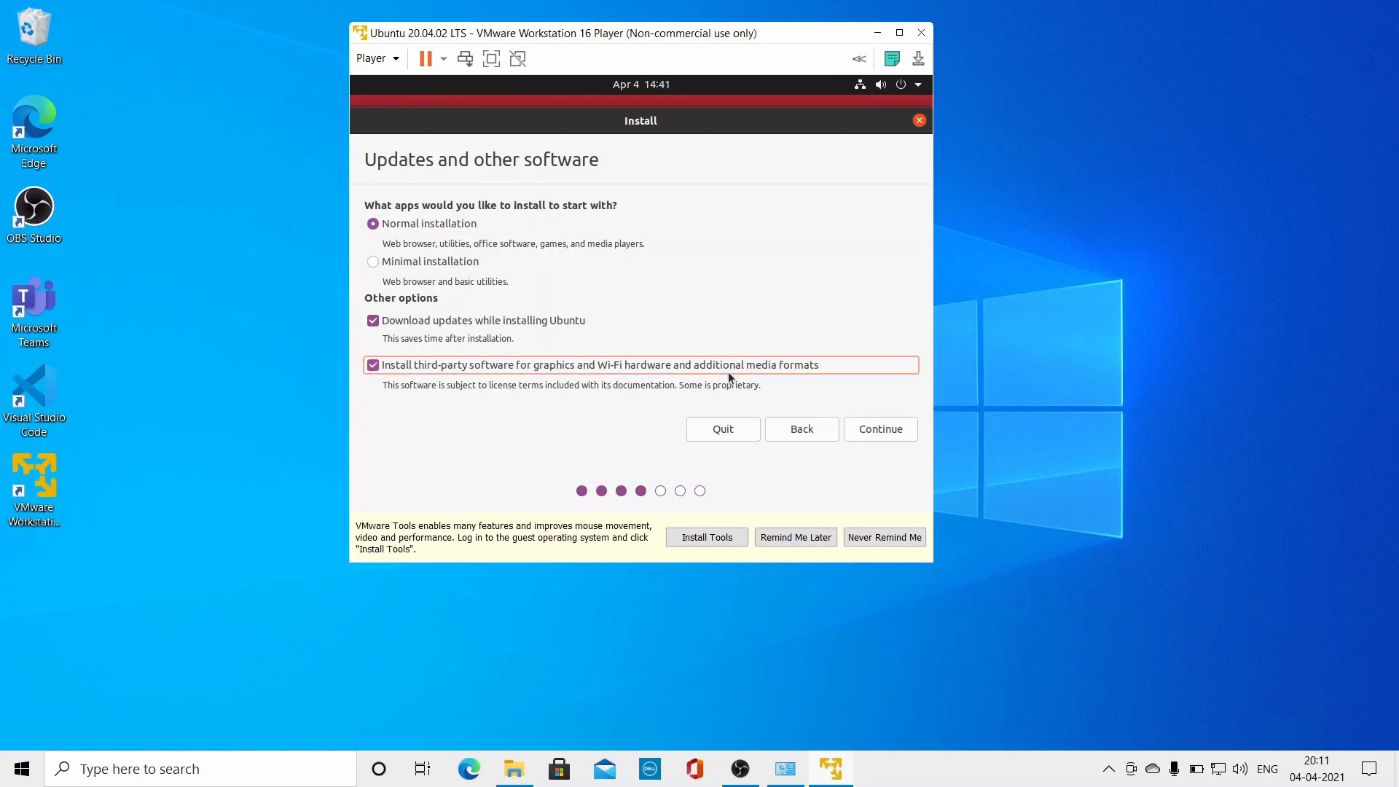
pyautogui.click(881, 429)
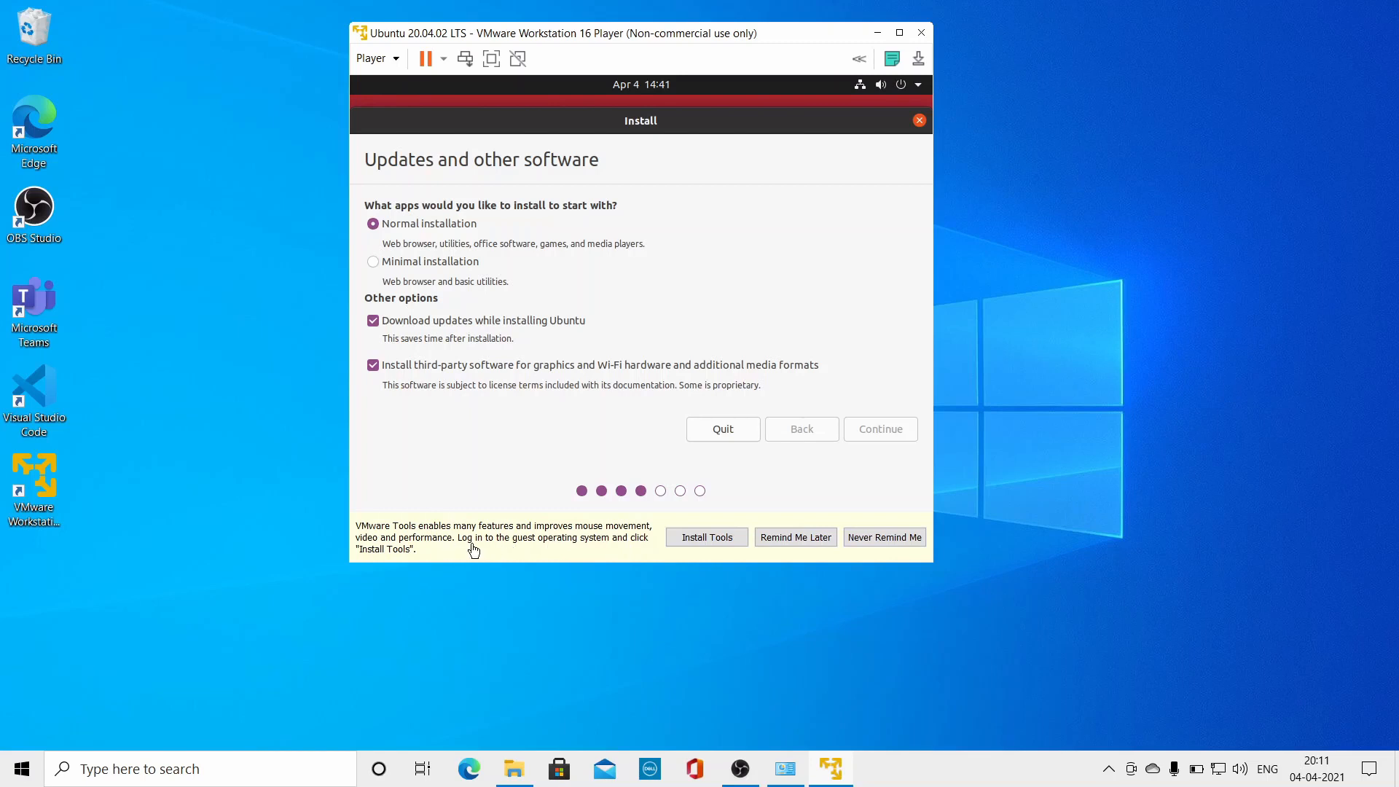
pyautogui.click(796, 548)
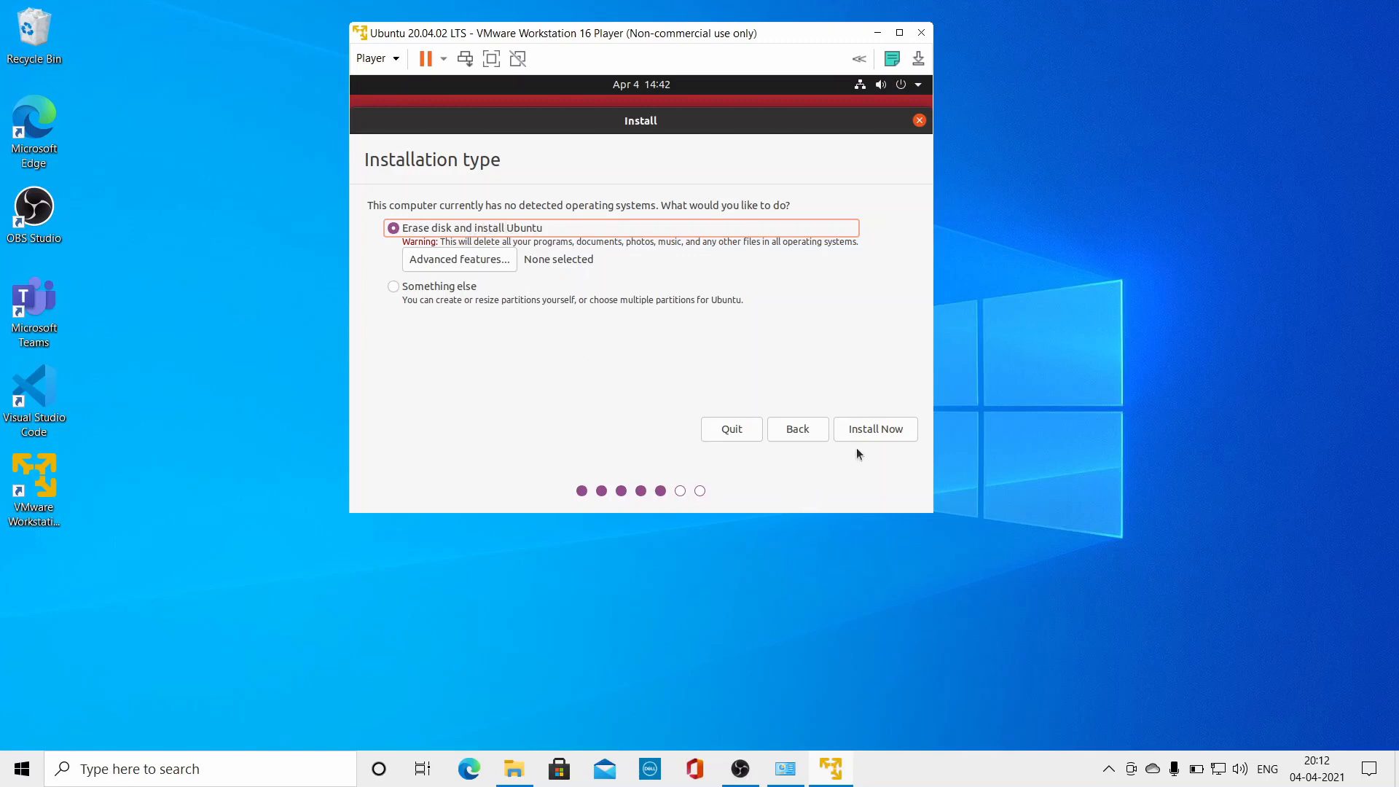
# Install Ubuntu with the disk erased, confirm writing the changes to disk, and accept Kolkata as the location.
pyautogui.click(863, 430)
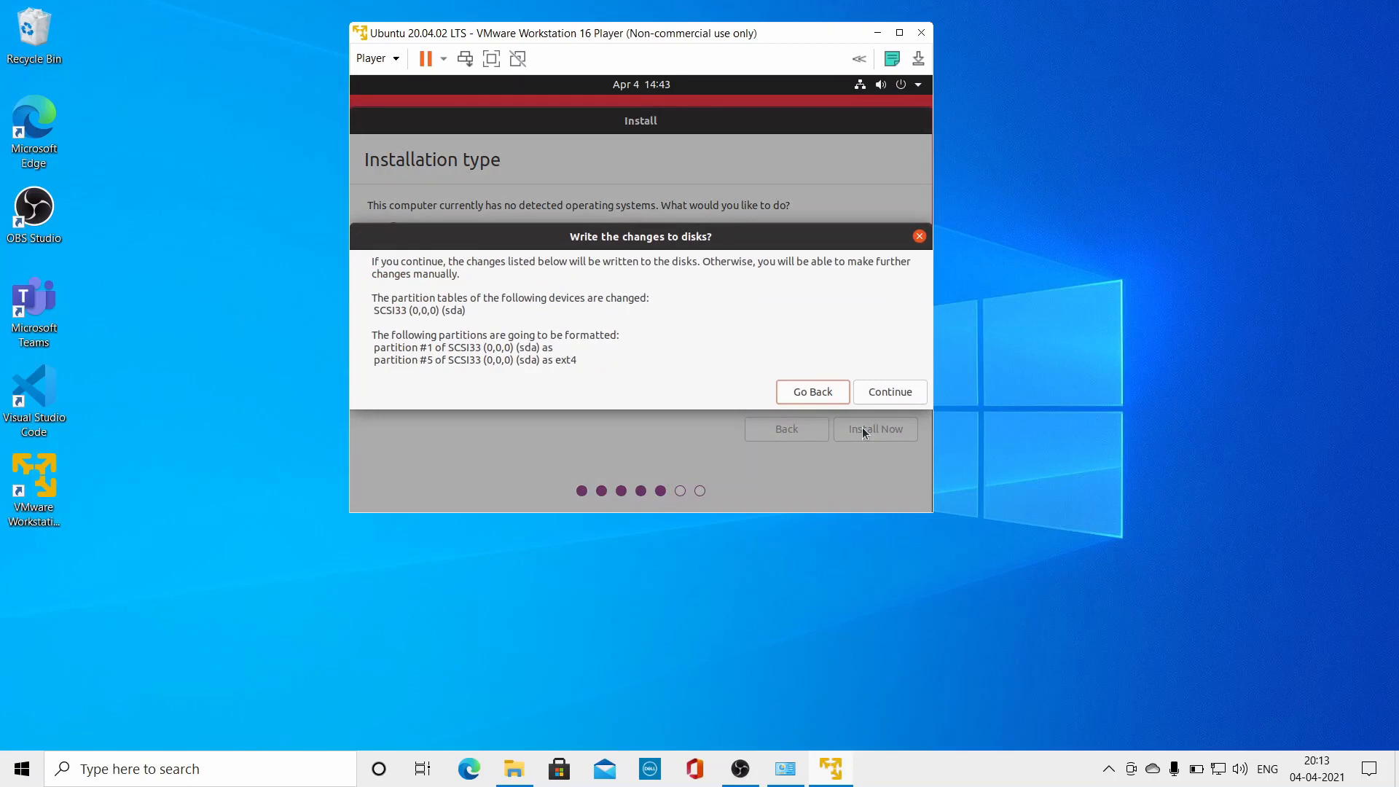
pyautogui.click(879, 394)
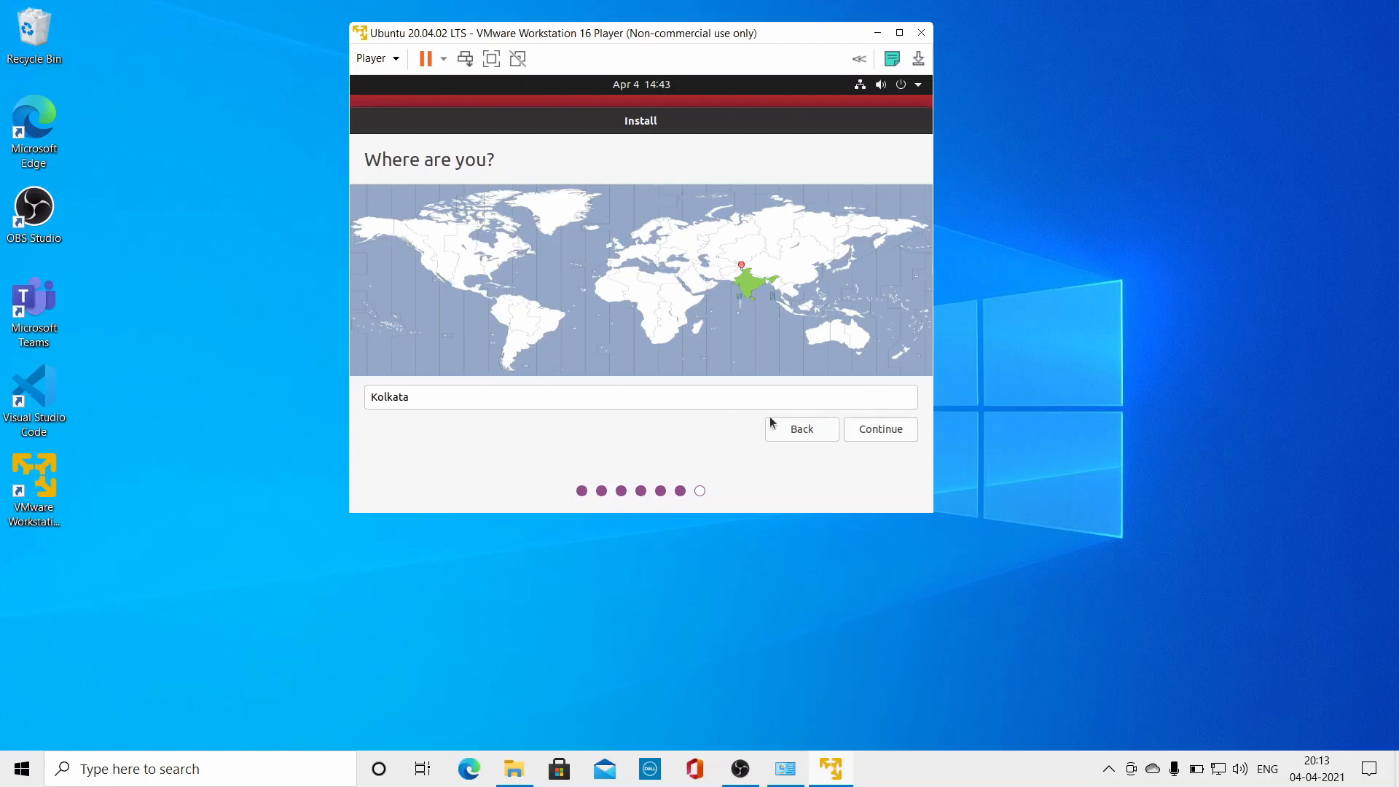
pyautogui.click(891, 432)
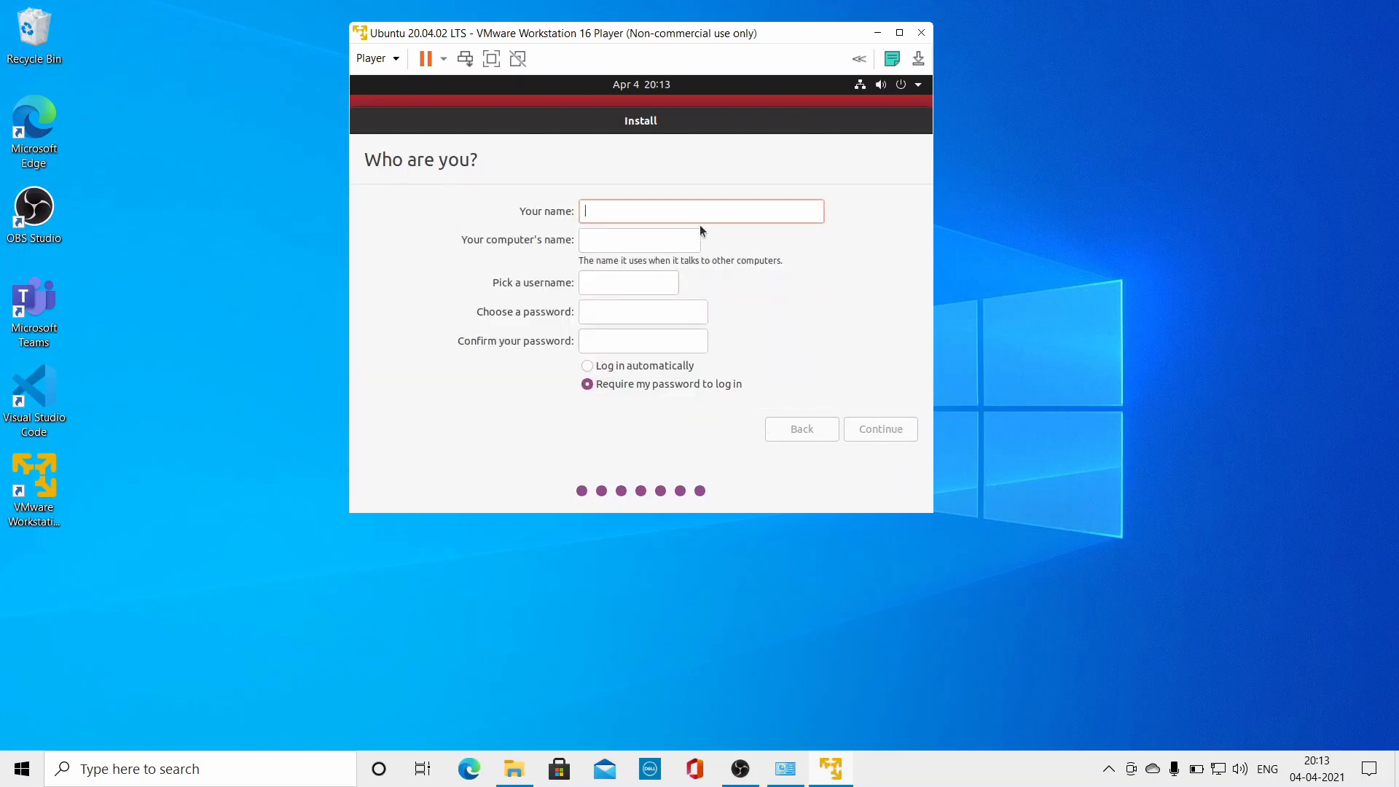
# Fill in the user's full name and a matching one-word computer name, and set the username to "ubuntu".
pyautogui.write('As')
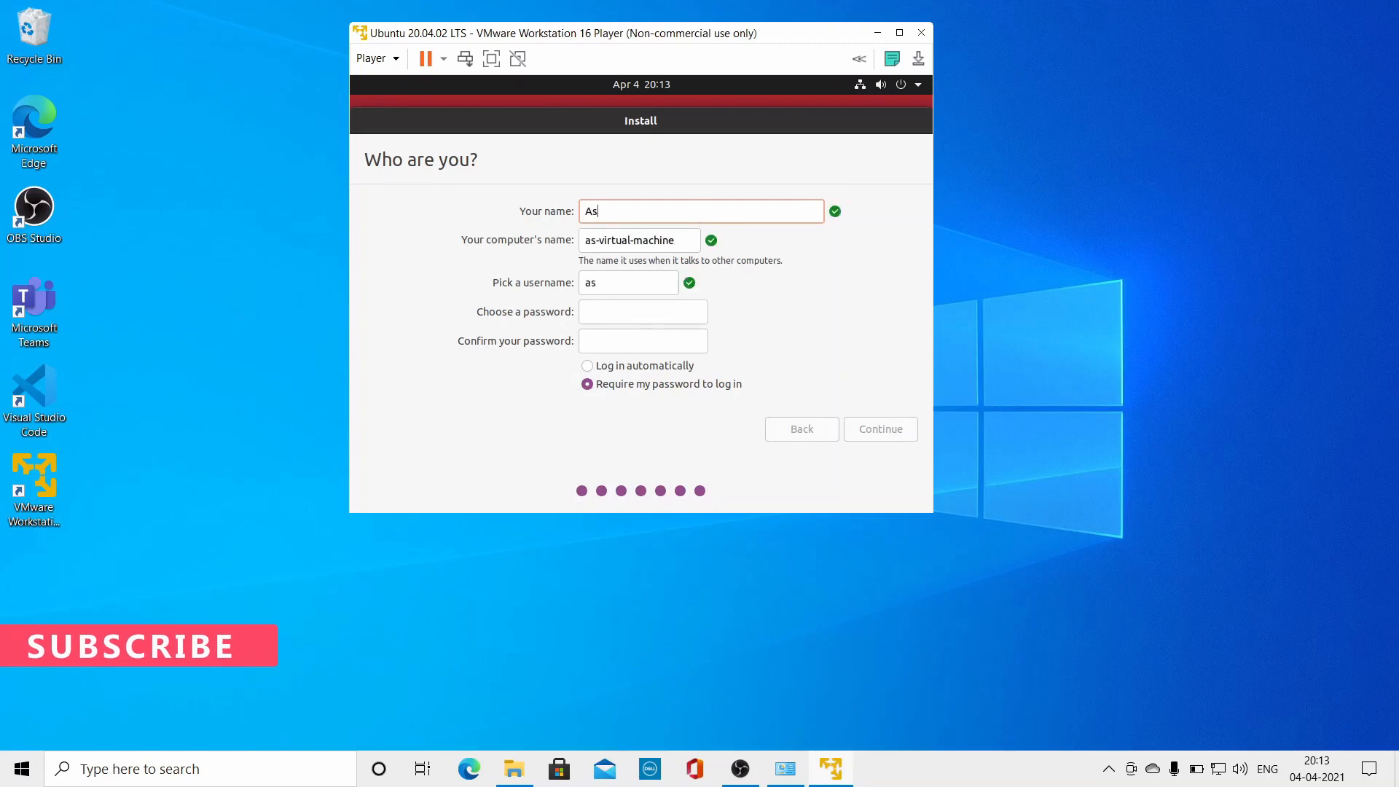
pyautogui.write('hok Joshi')
pyautogui.click(625, 241)
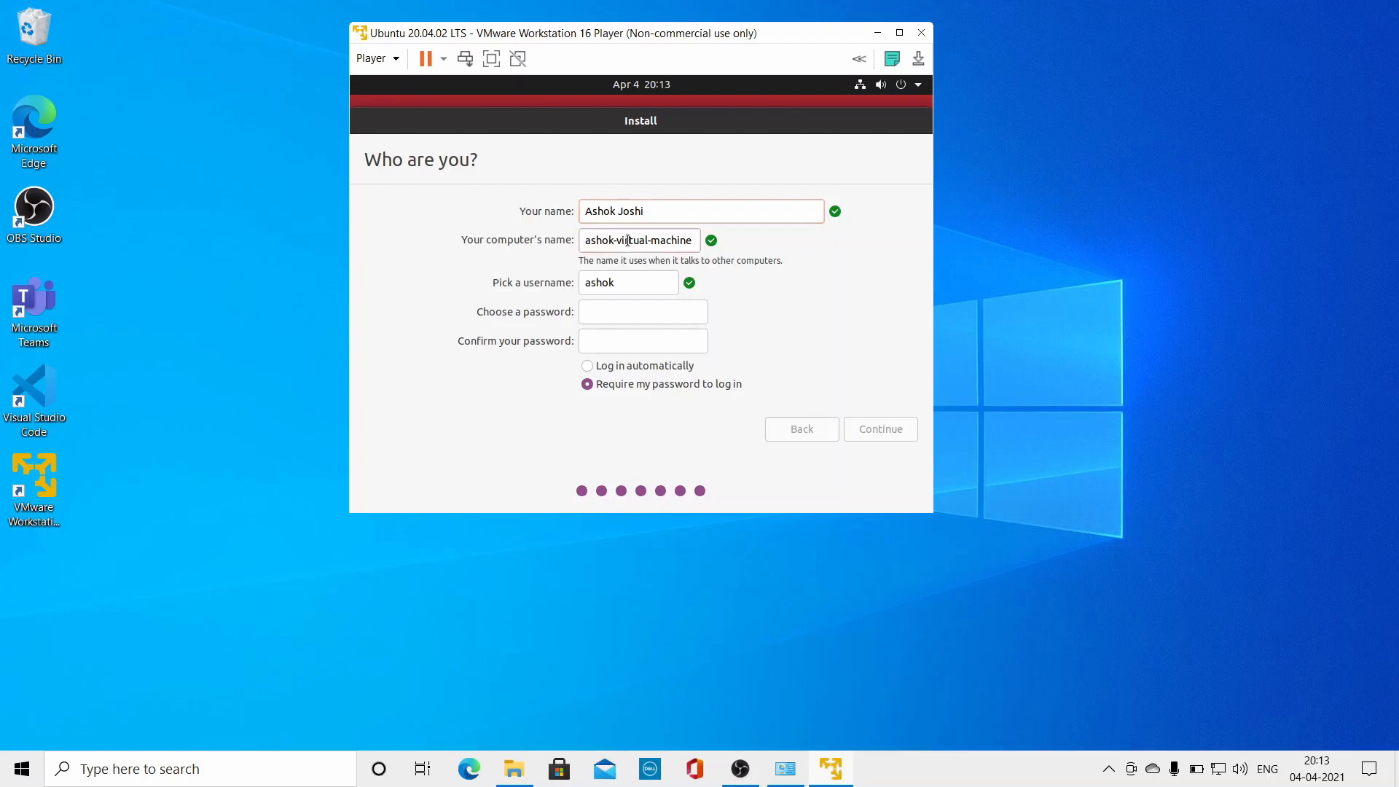
pyautogui.tripleClick(628, 241)
pyautogui.press('BackSpace')
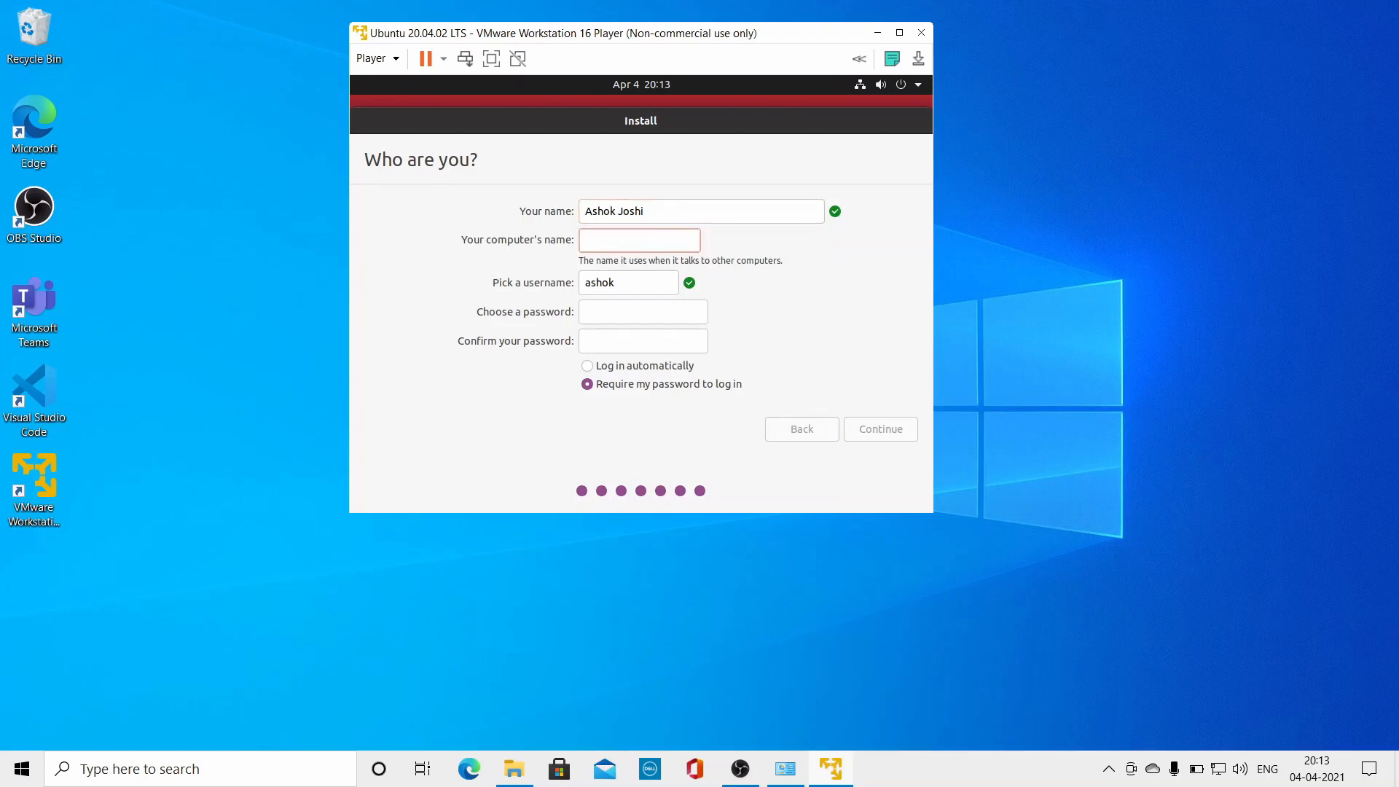
pyautogui.write('ashokjoshi')
pyautogui.click(606, 282)
pyautogui.doubleClick(606, 282)
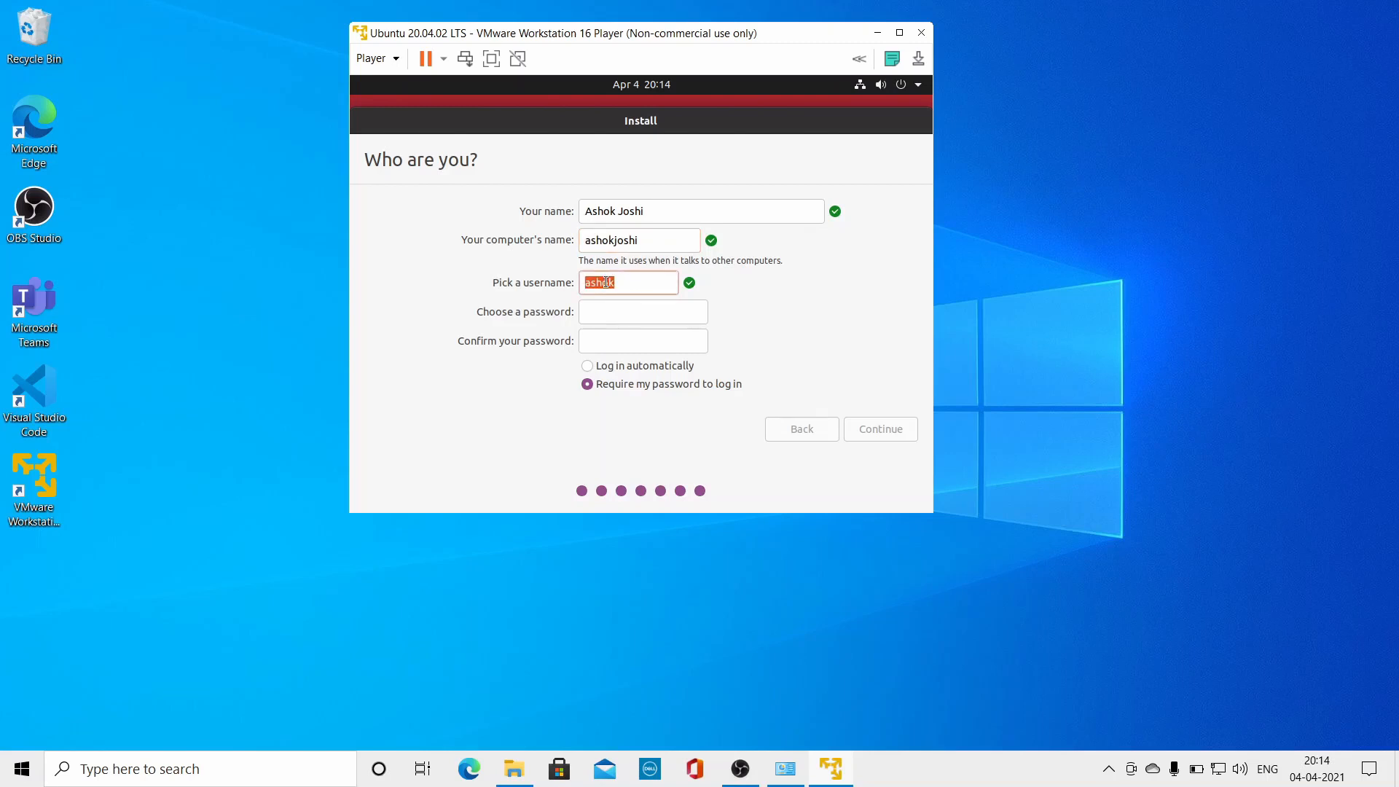
pyautogui.write('ubuntu')
# Enter and confirm the account password, keep the password required at login, and continue the installation.
pyautogui.click(623, 316)
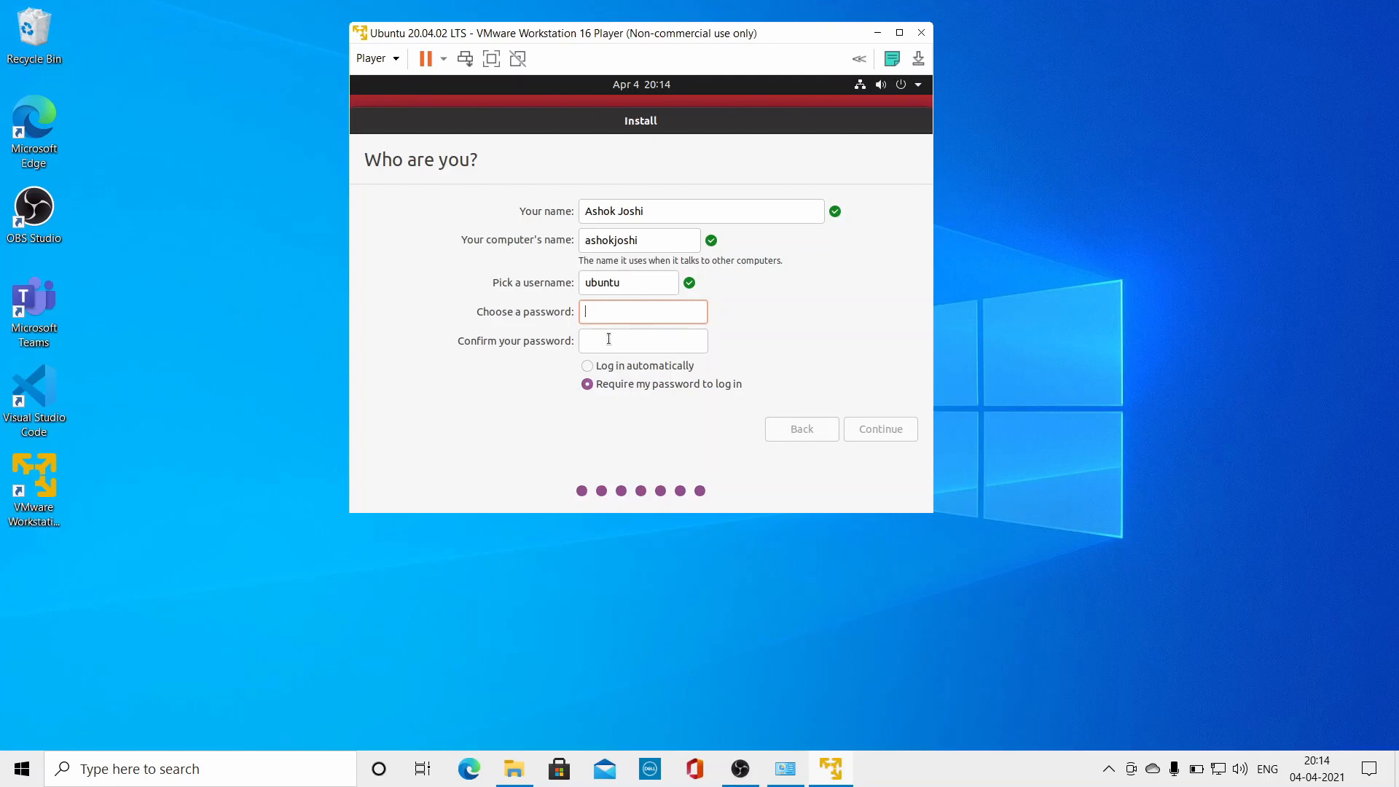
pyautogui.write('●●●●●●●●●●●')
pyautogui.press('Tab')
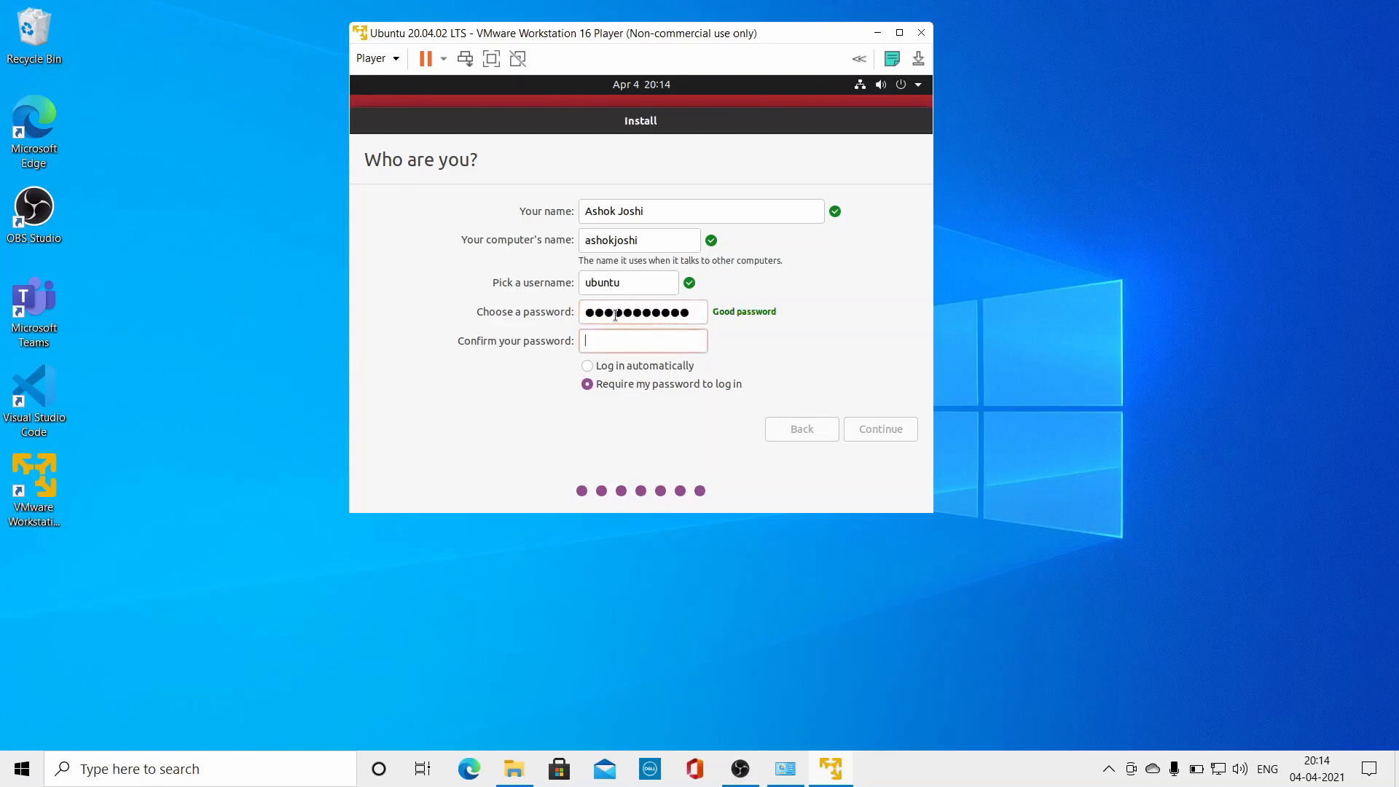
pyautogui.write('●●●●●●●●●●●')
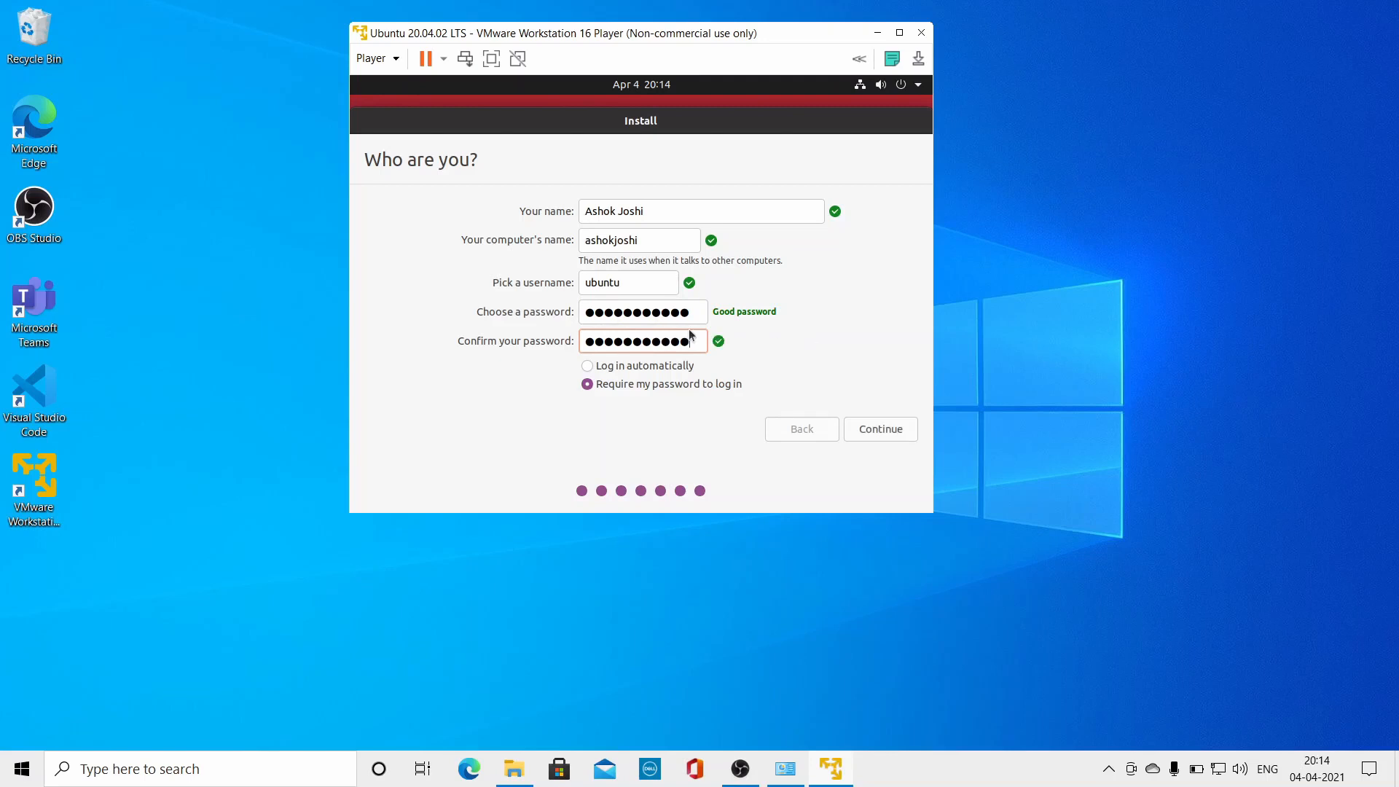
pyautogui.click(874, 431)
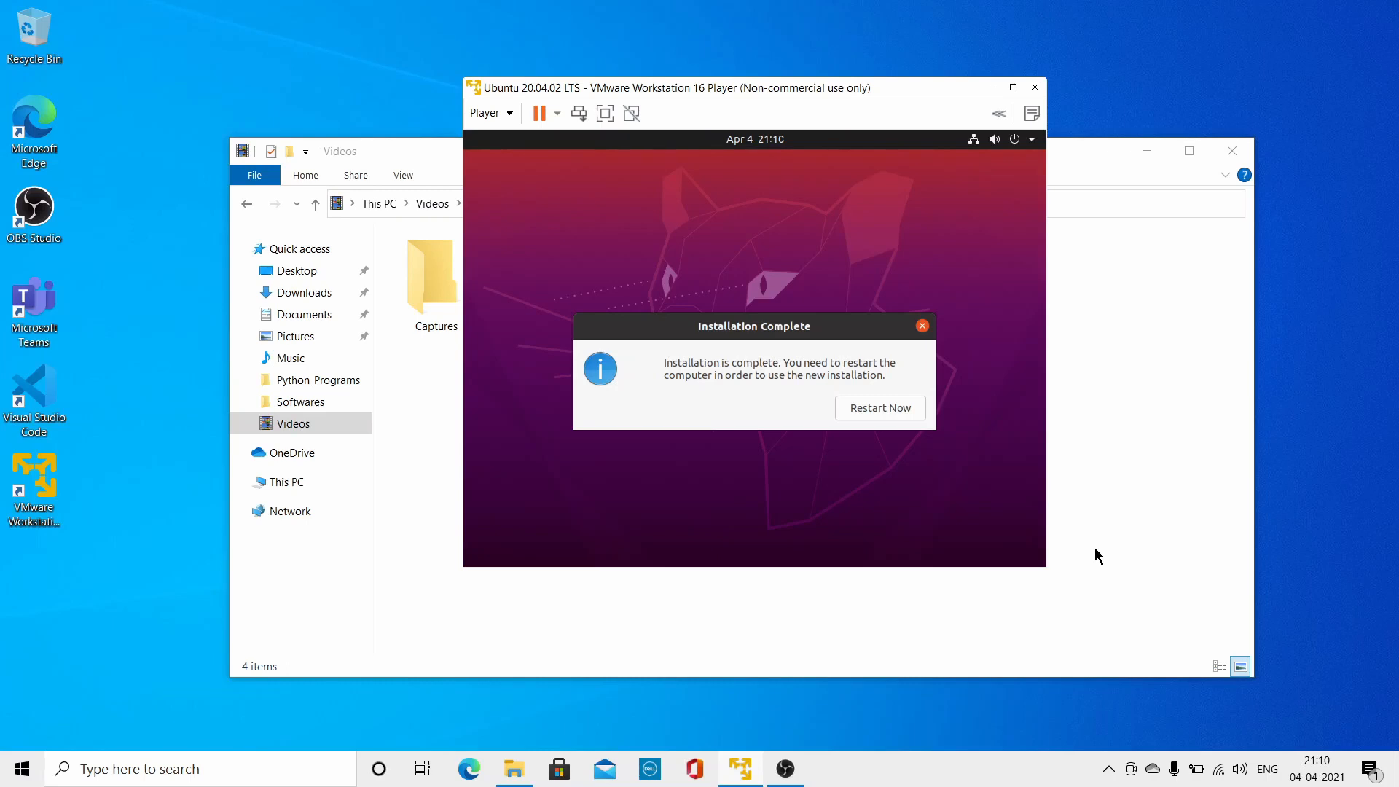
# Restart into the installed Ubuntu system and show the virtual machine full screen with its toolbar unpinned.
pyautogui.click(877, 409)
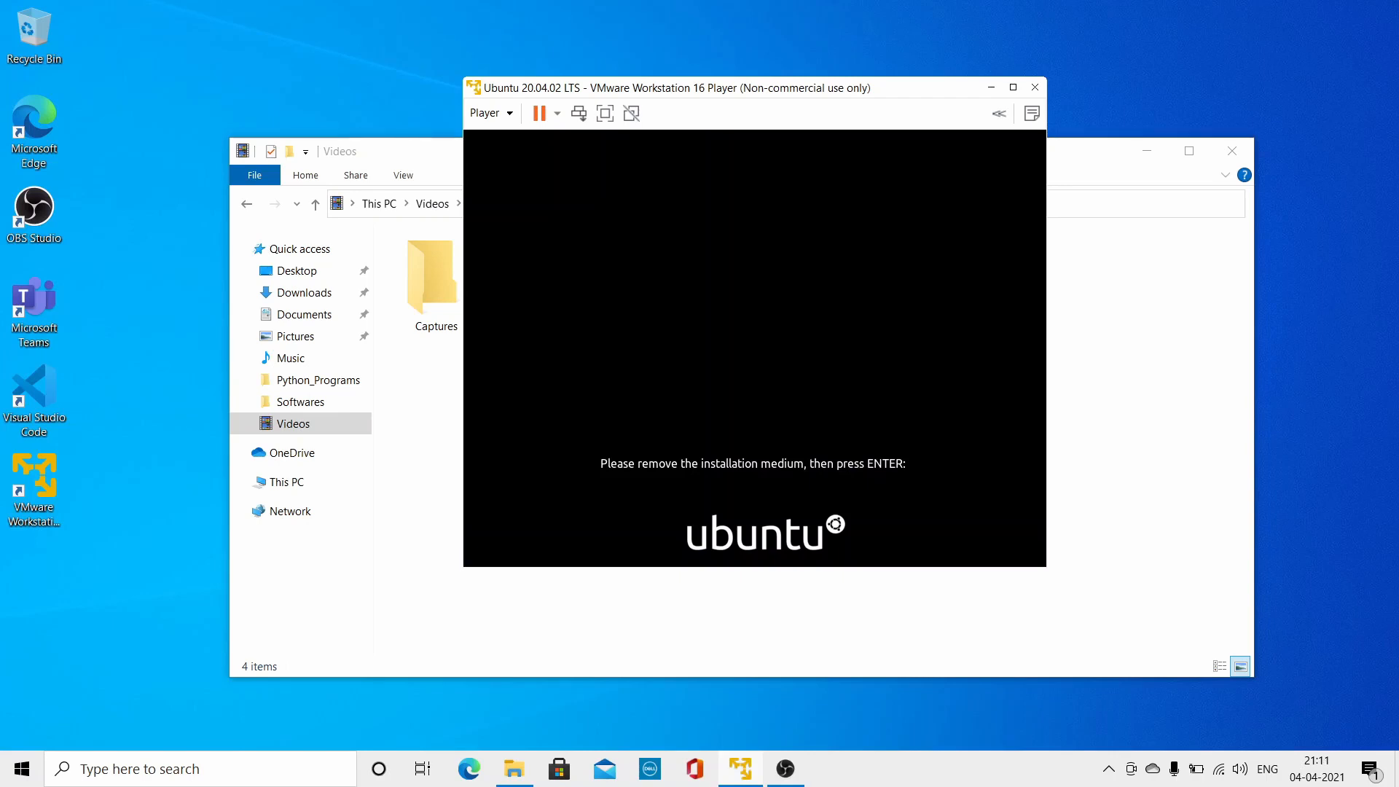
pyautogui.press('Return')
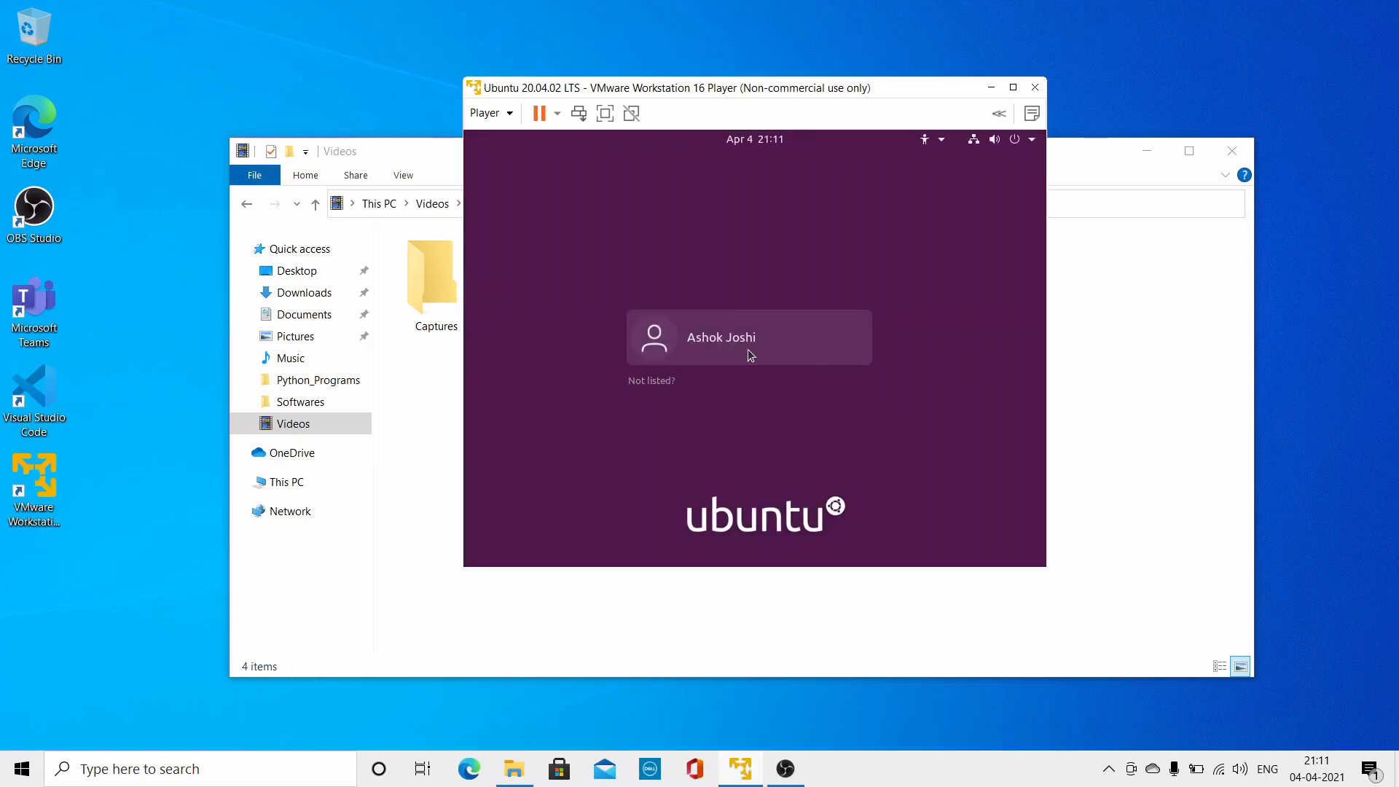
pyautogui.click(603, 113)
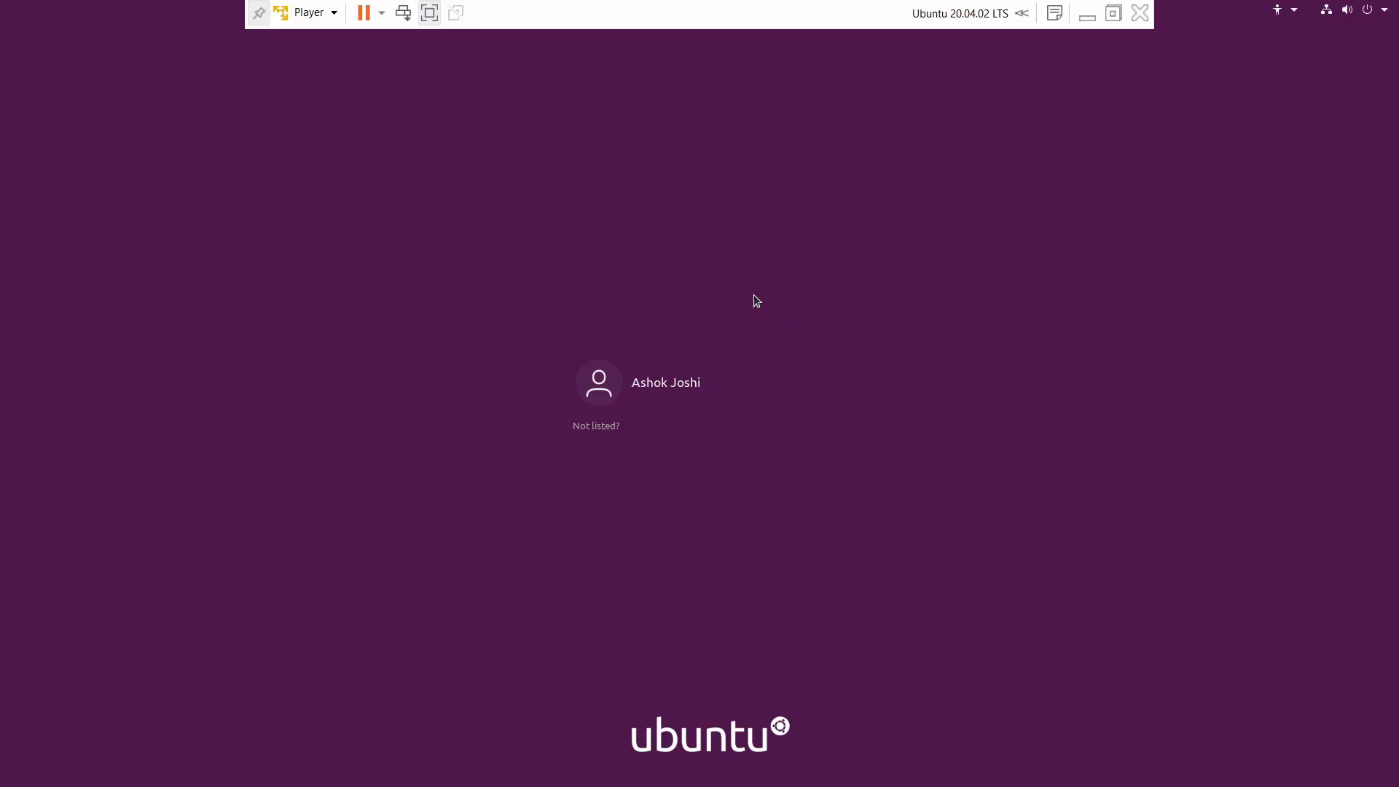
pyautogui.click(256, 16)
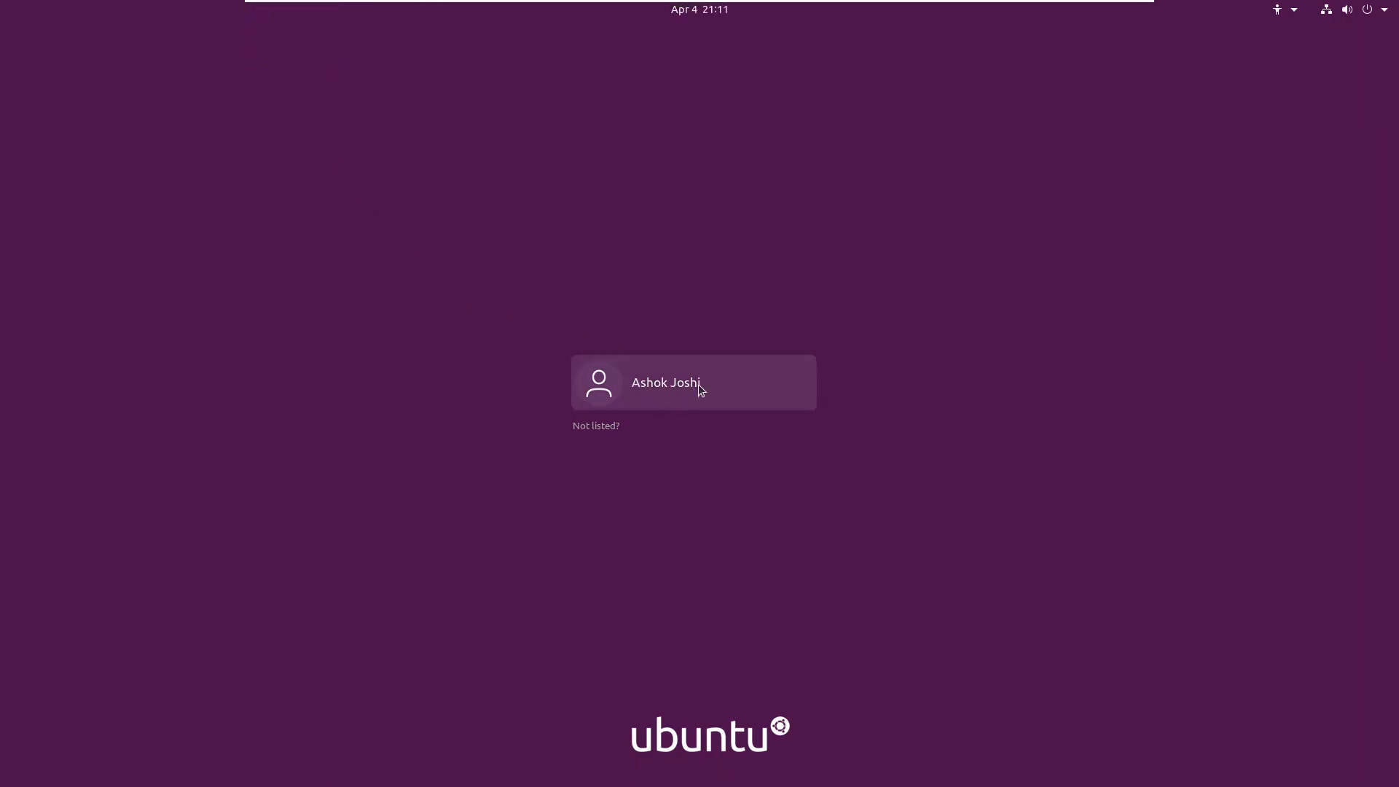
# Log in to the created Ubuntu user account with the account password.
pyautogui.click(717, 387)
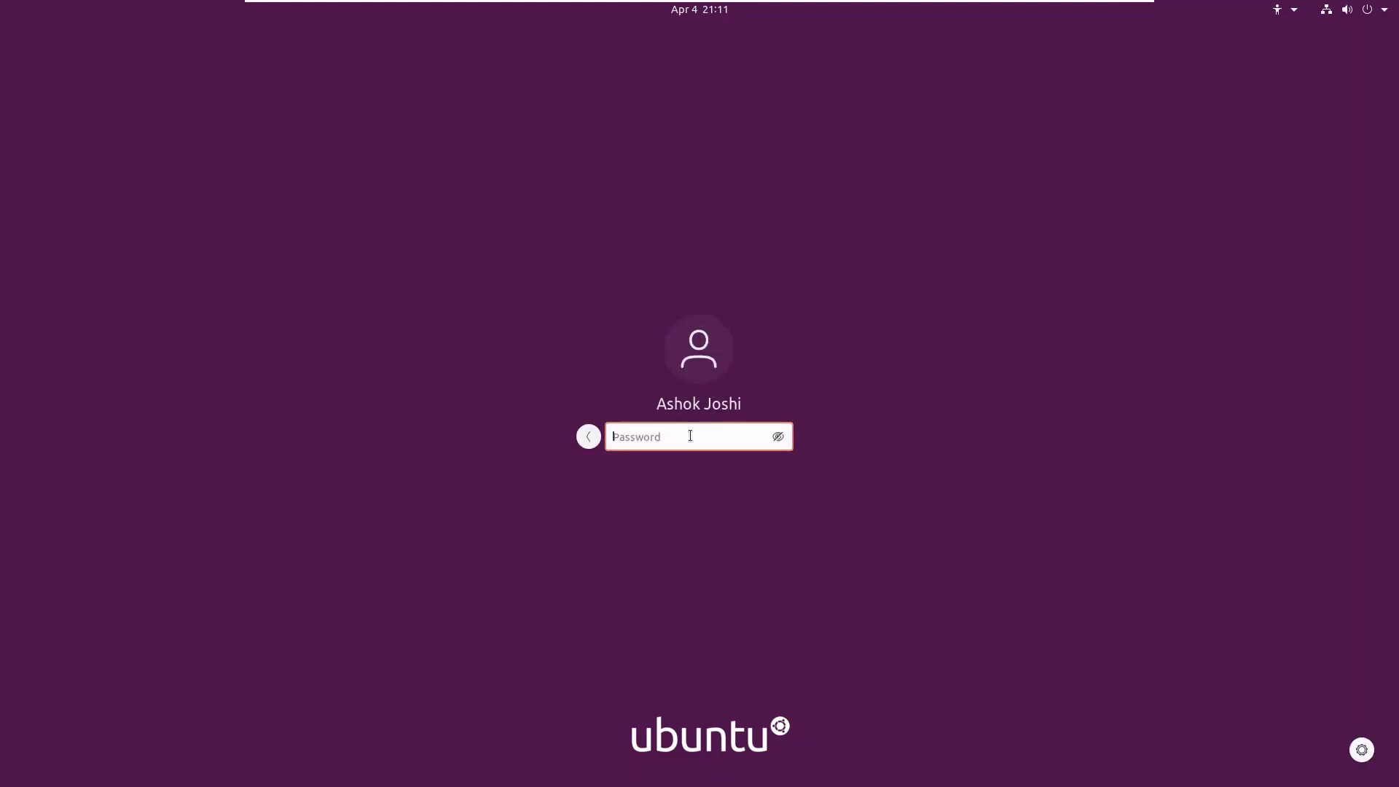
pyautogui.write('***********')
pyautogui.press('Return')
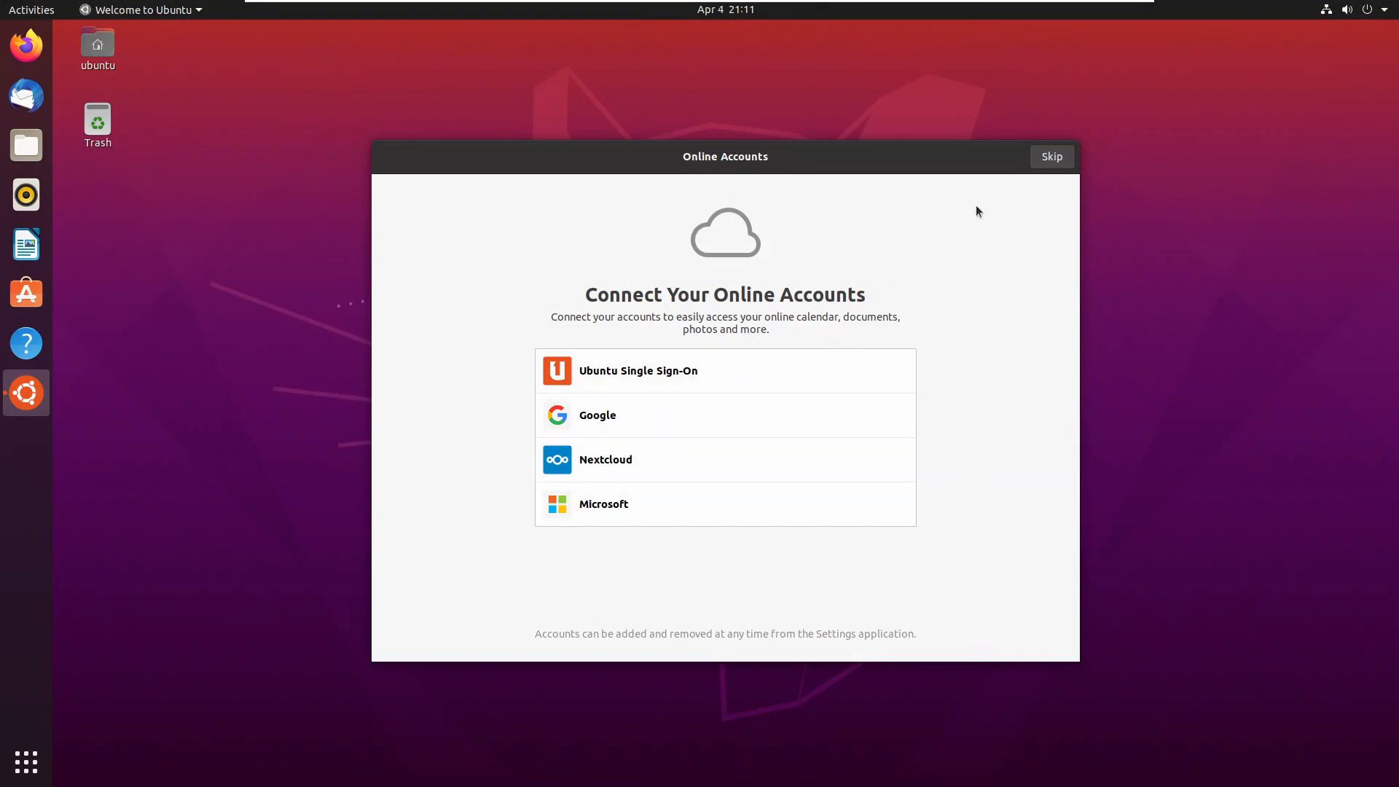
# Complete the Ubuntu welcome setup, skipping online accounts and Livepatch and keeping system info reporting to Canonical enabled.
pyautogui.click(1038, 162)
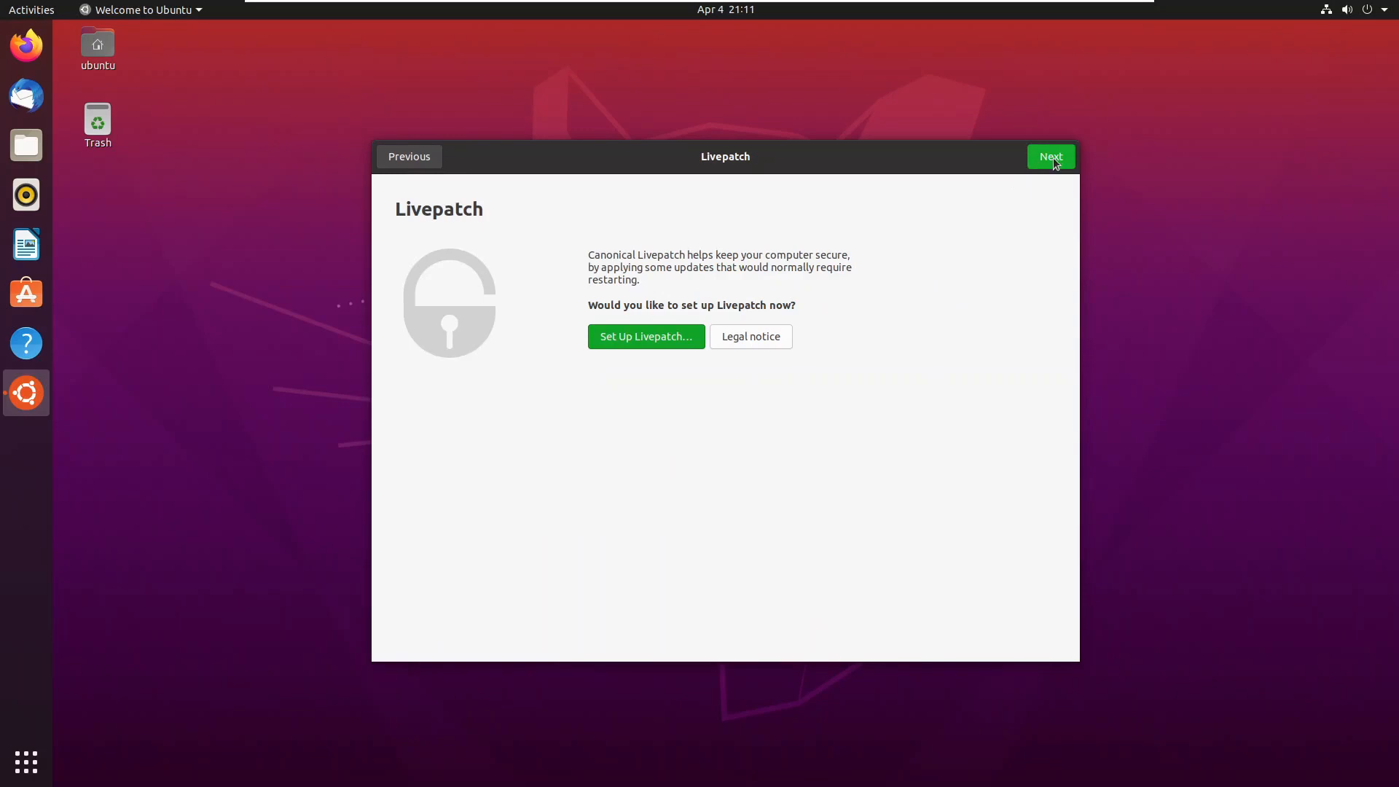
pyautogui.click(1053, 160)
pyautogui.click(1054, 160)
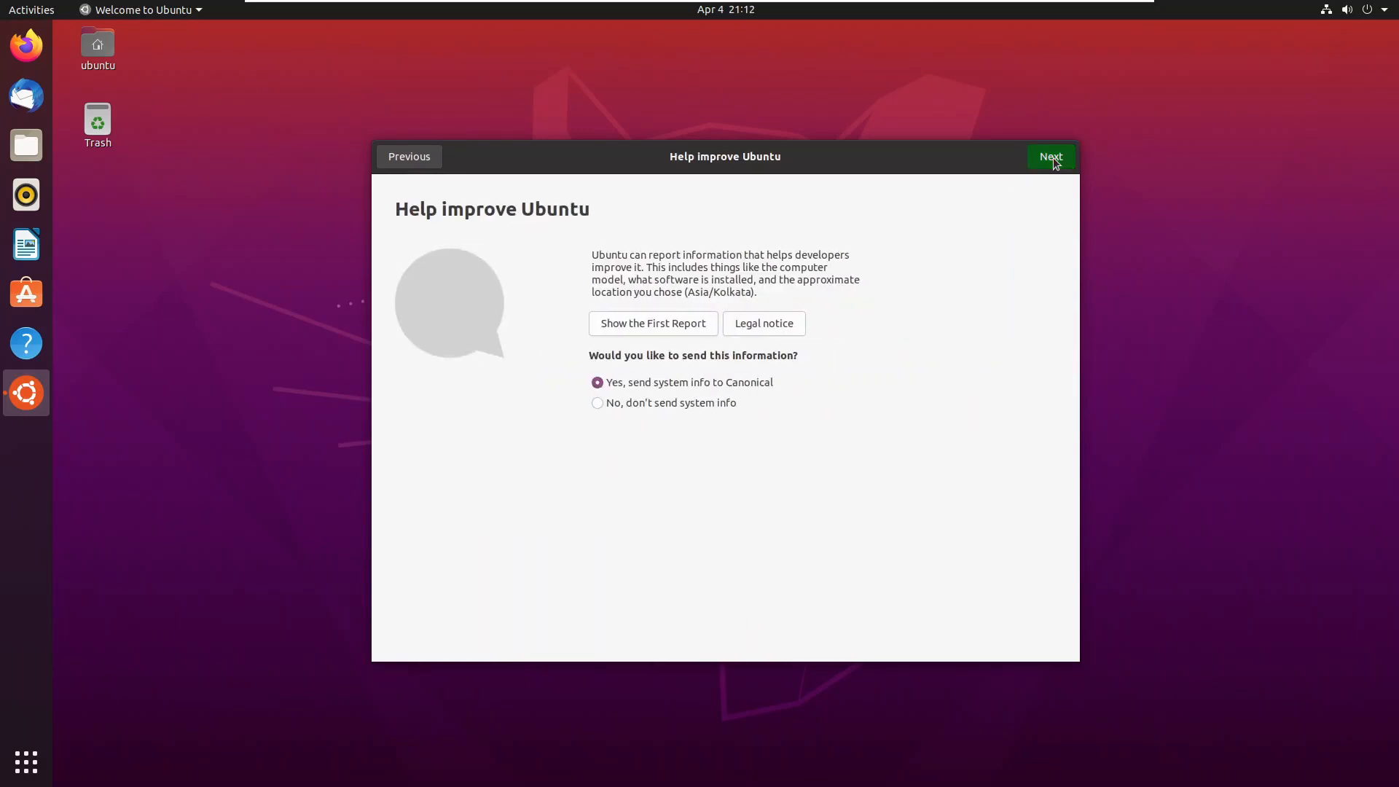
pyautogui.click(1054, 160)
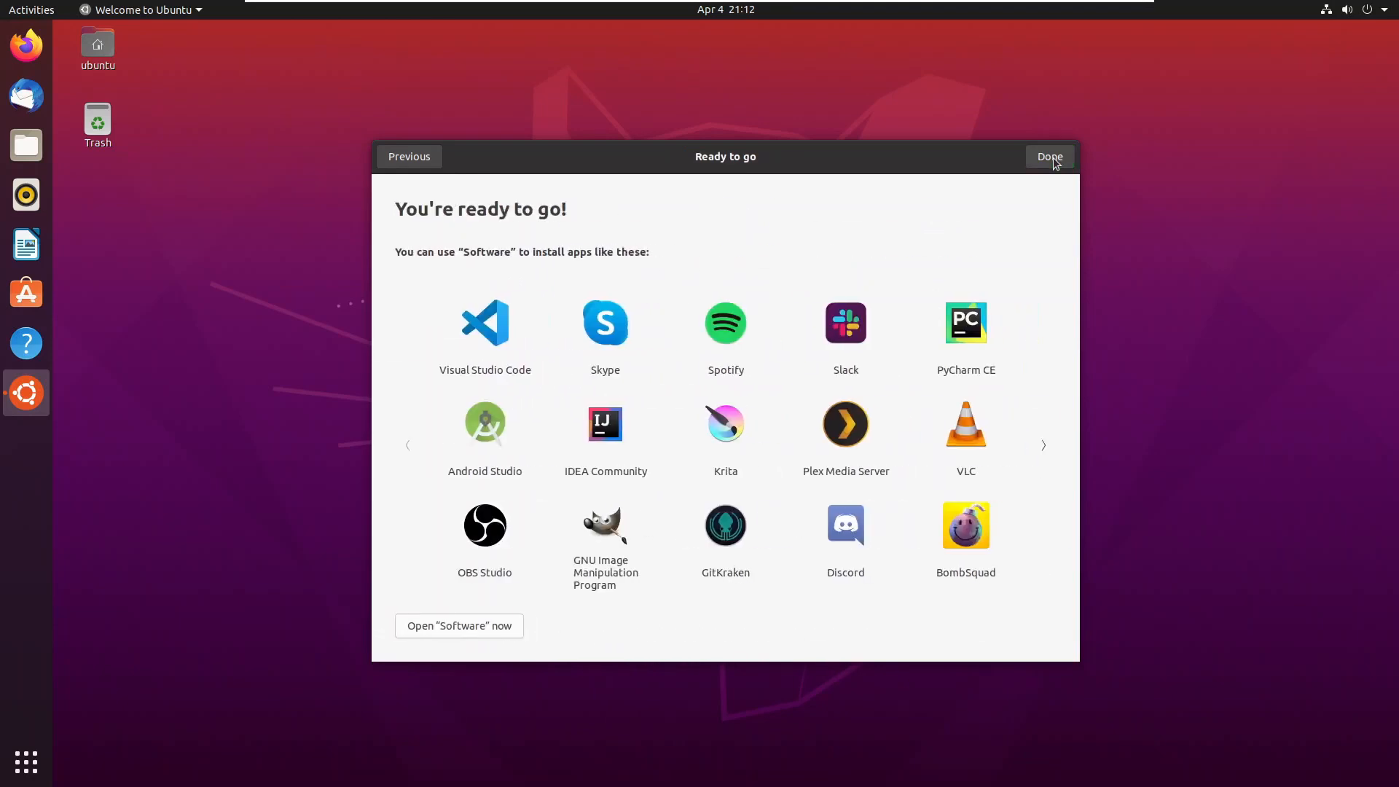
pyautogui.click(1051, 157)
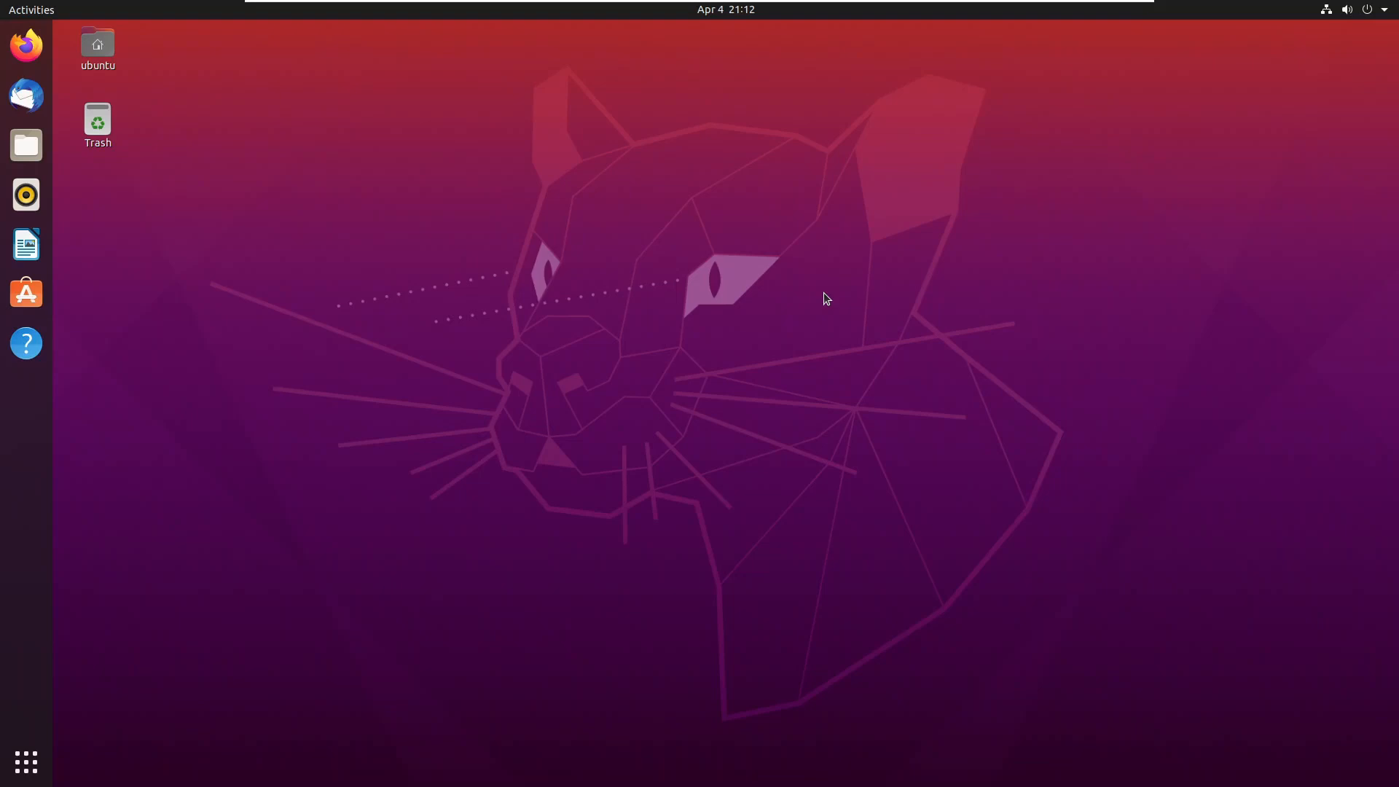
pyautogui.rightClick(747, 247)
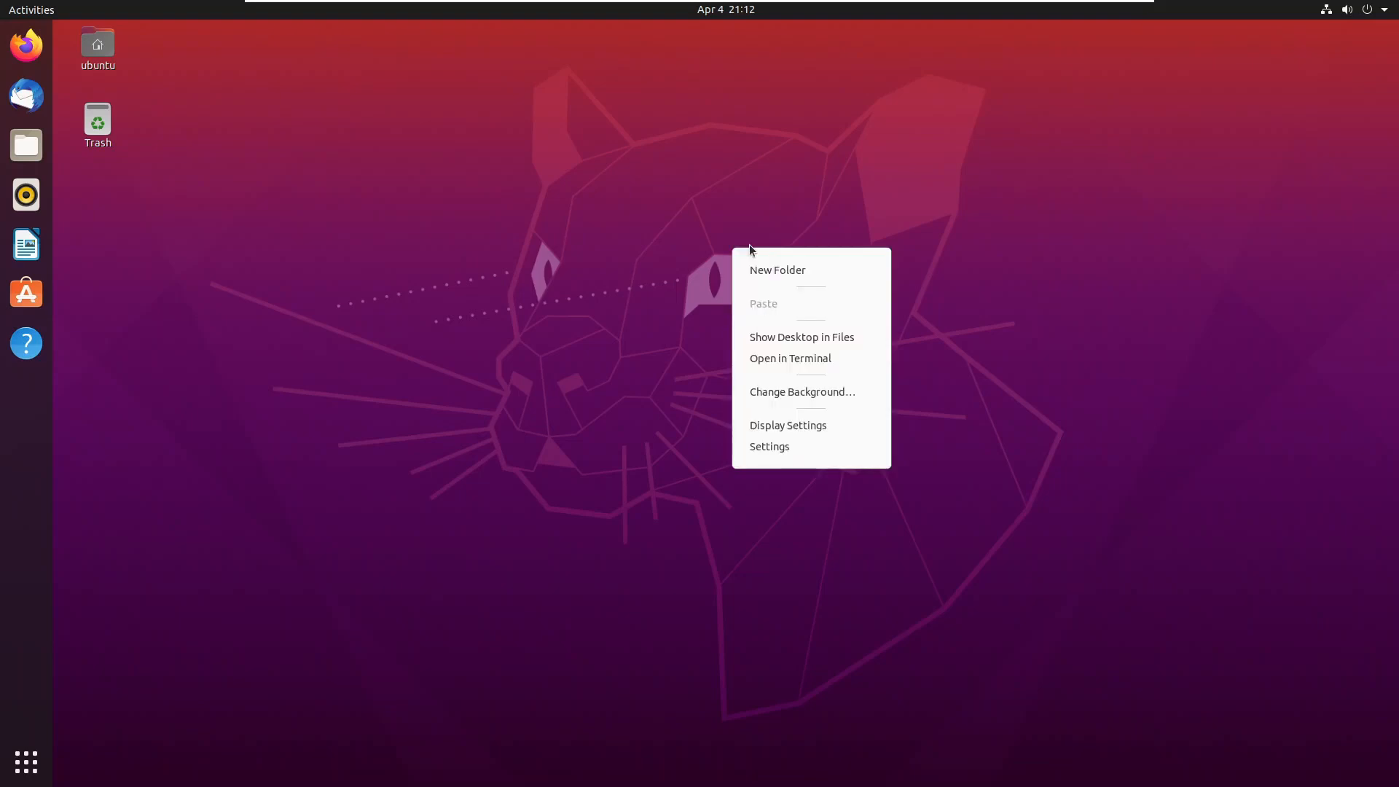
pyautogui.click(510, 343)
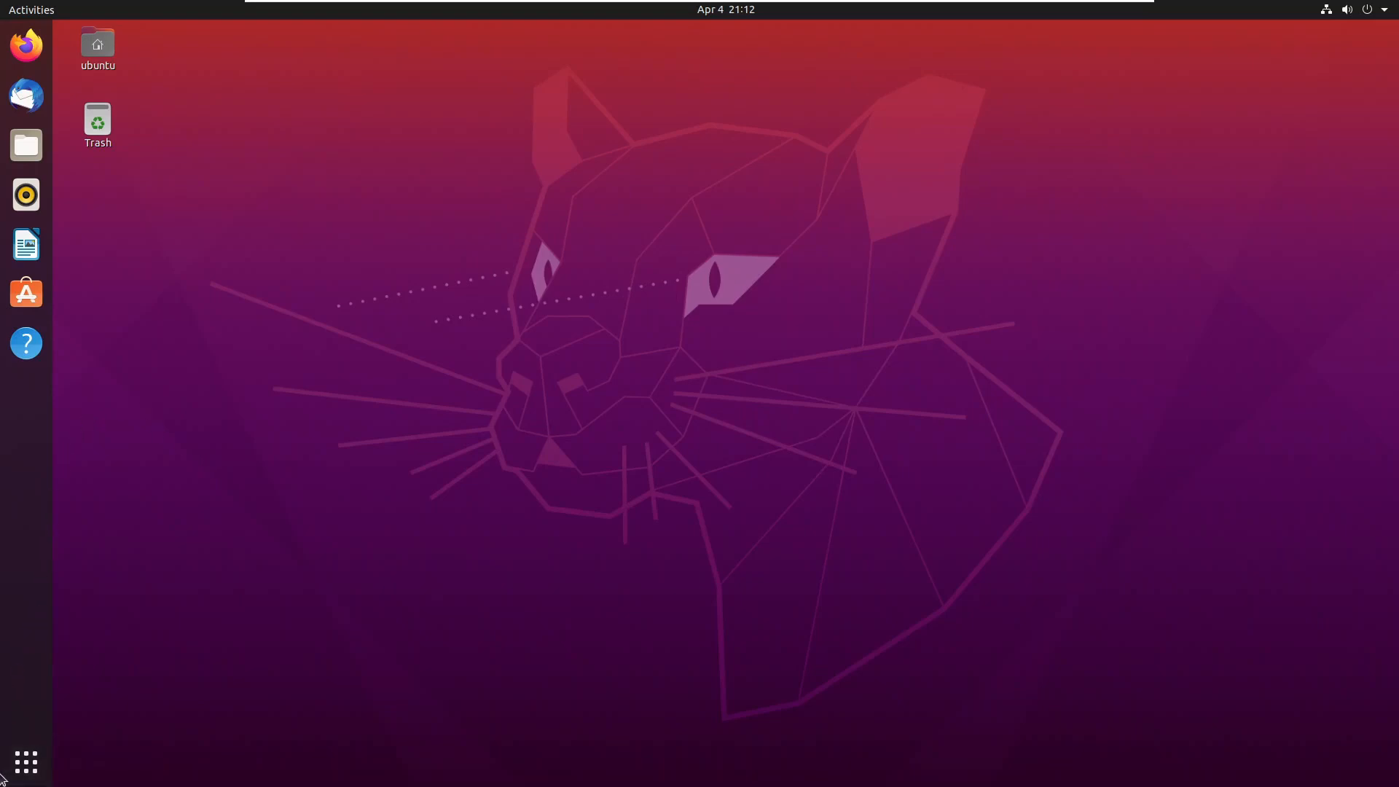
# Browse all installed applications, open Calculator for a brief look, and close it.
pyautogui.click(12, 778)
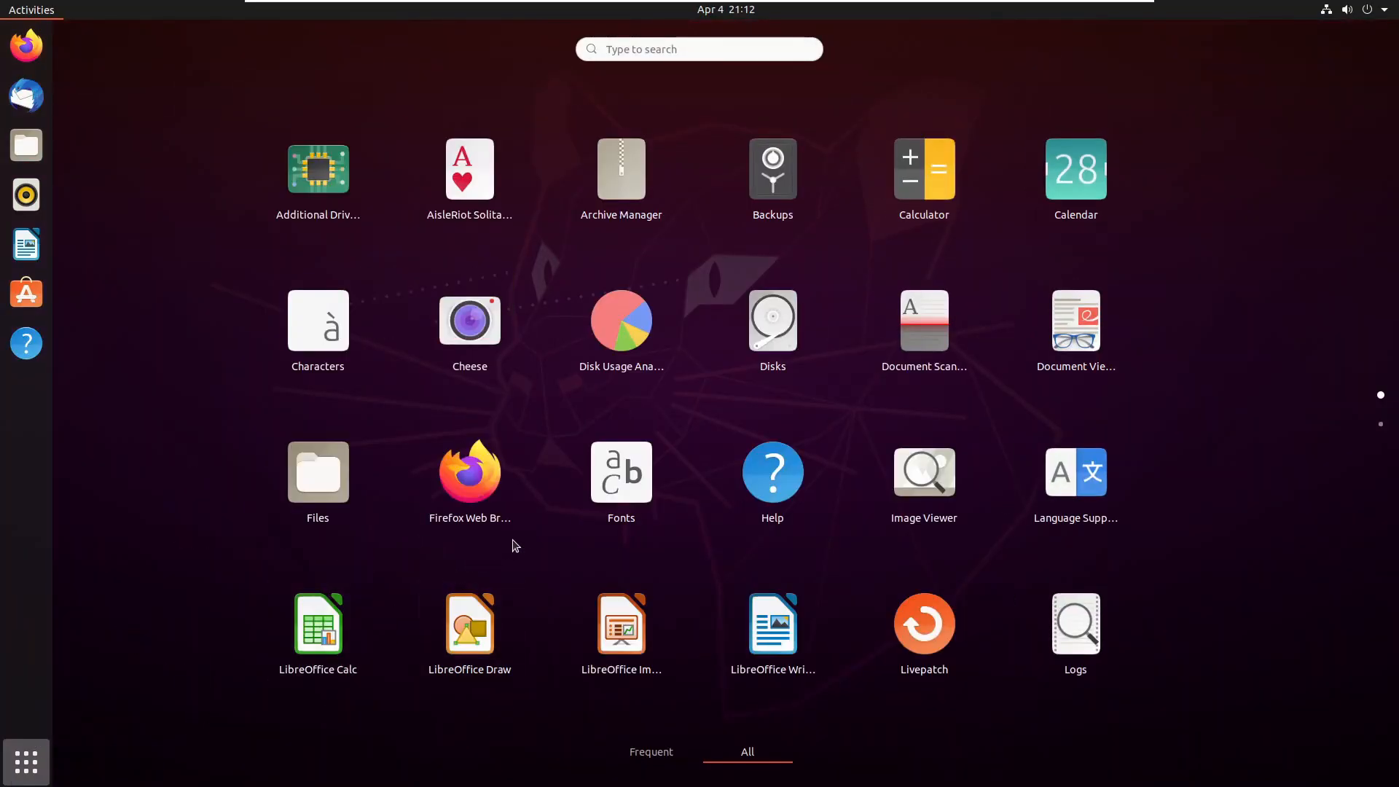
pyautogui.scroll(-1, 524, 528)
pyautogui.scroll(1, 539, 535)
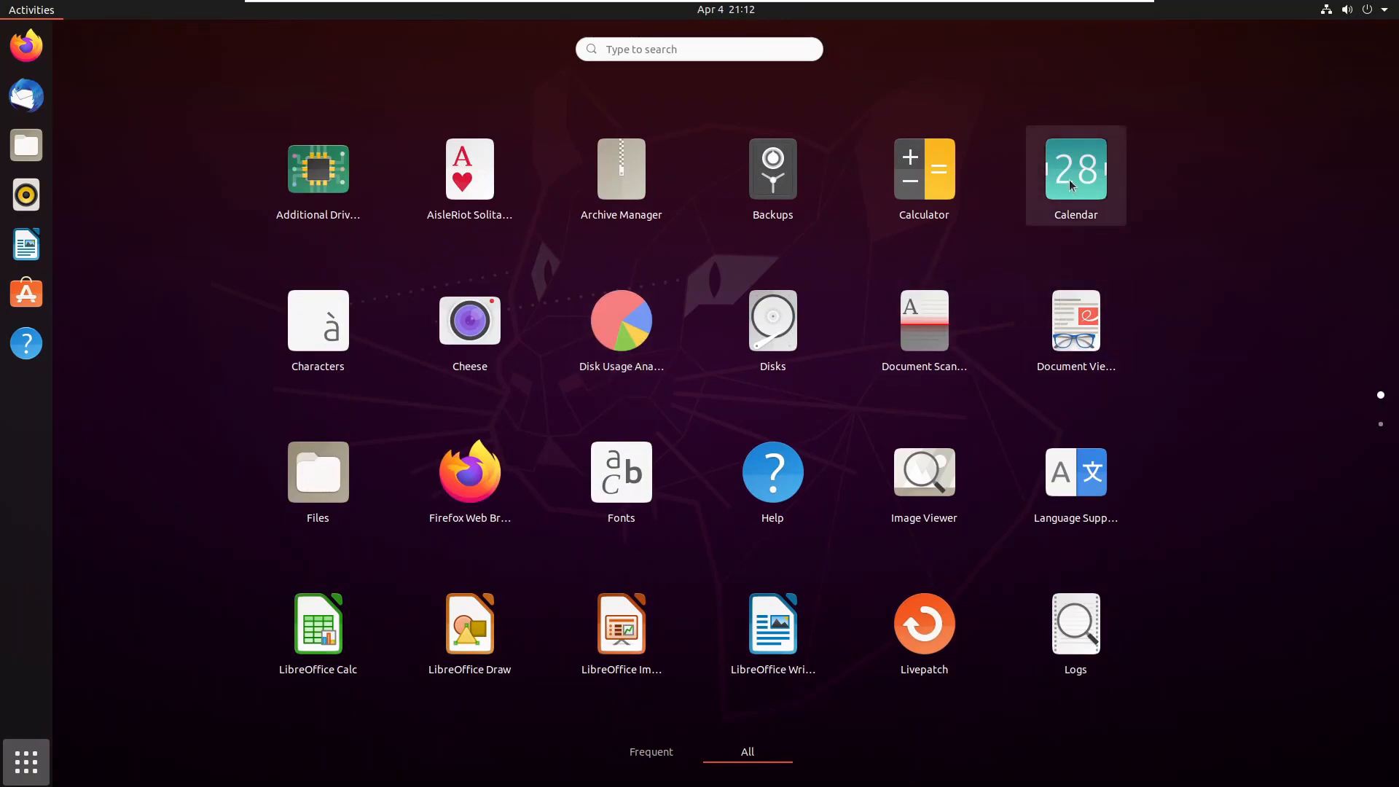
pyautogui.click(955, 185)
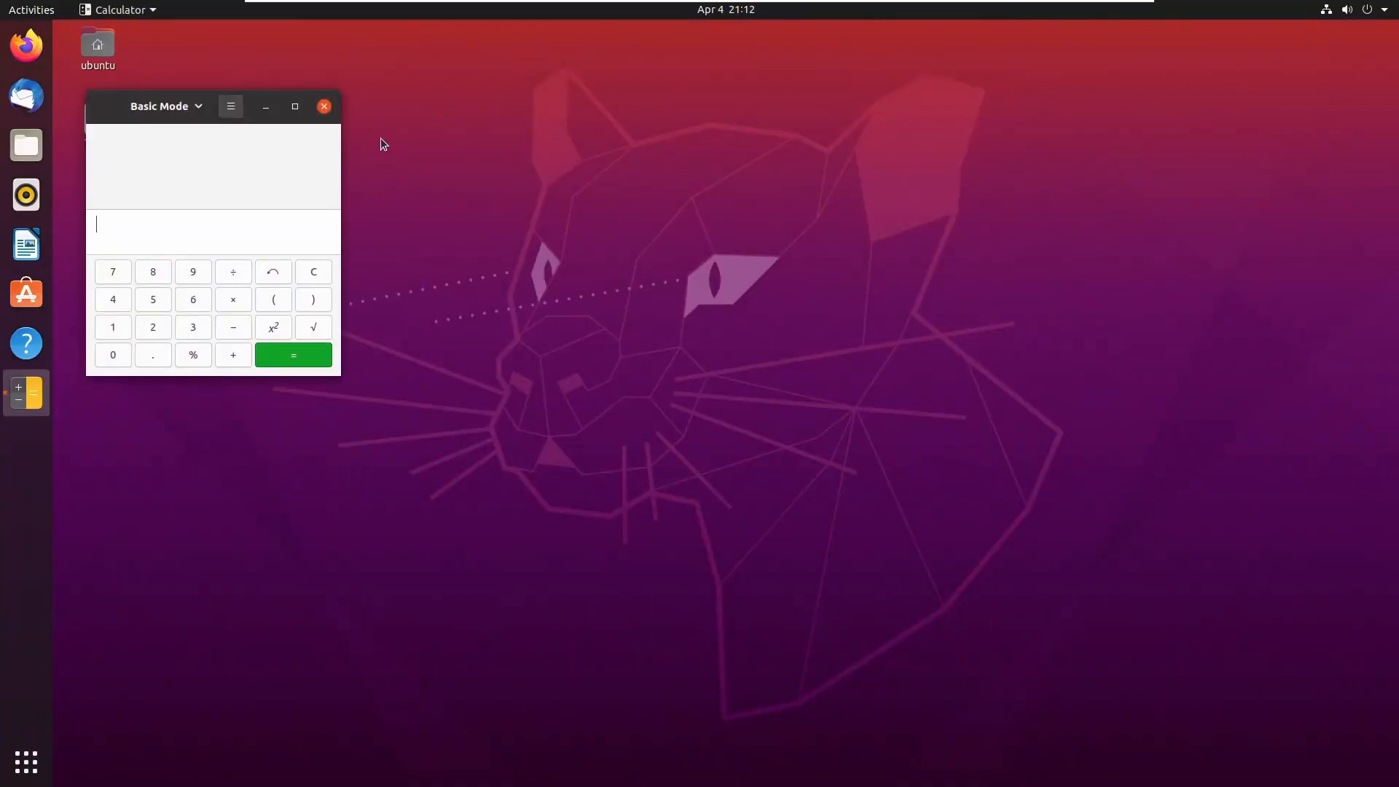
pyautogui.click(324, 106)
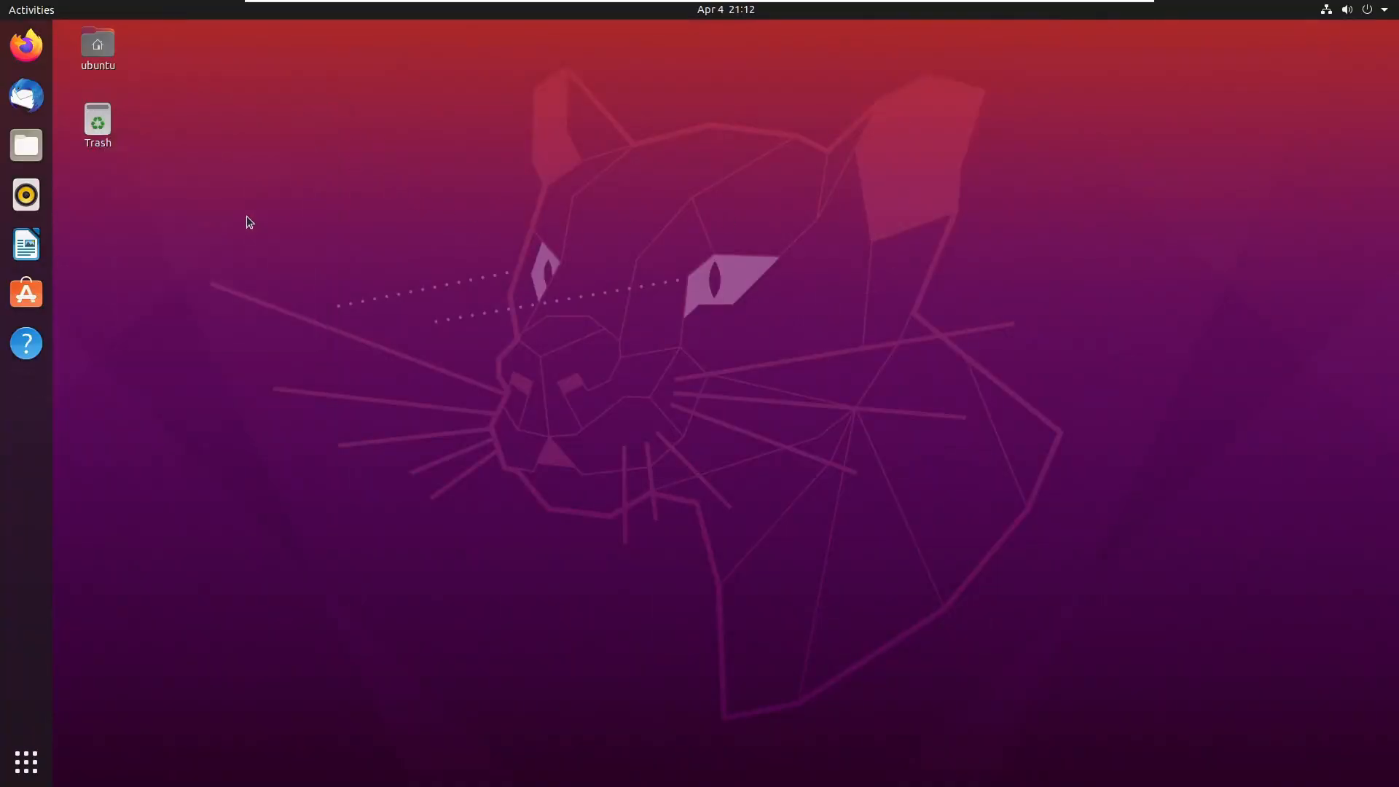
# View the home folder in a maximized Files window, and close it.
pyautogui.click(18, 162)
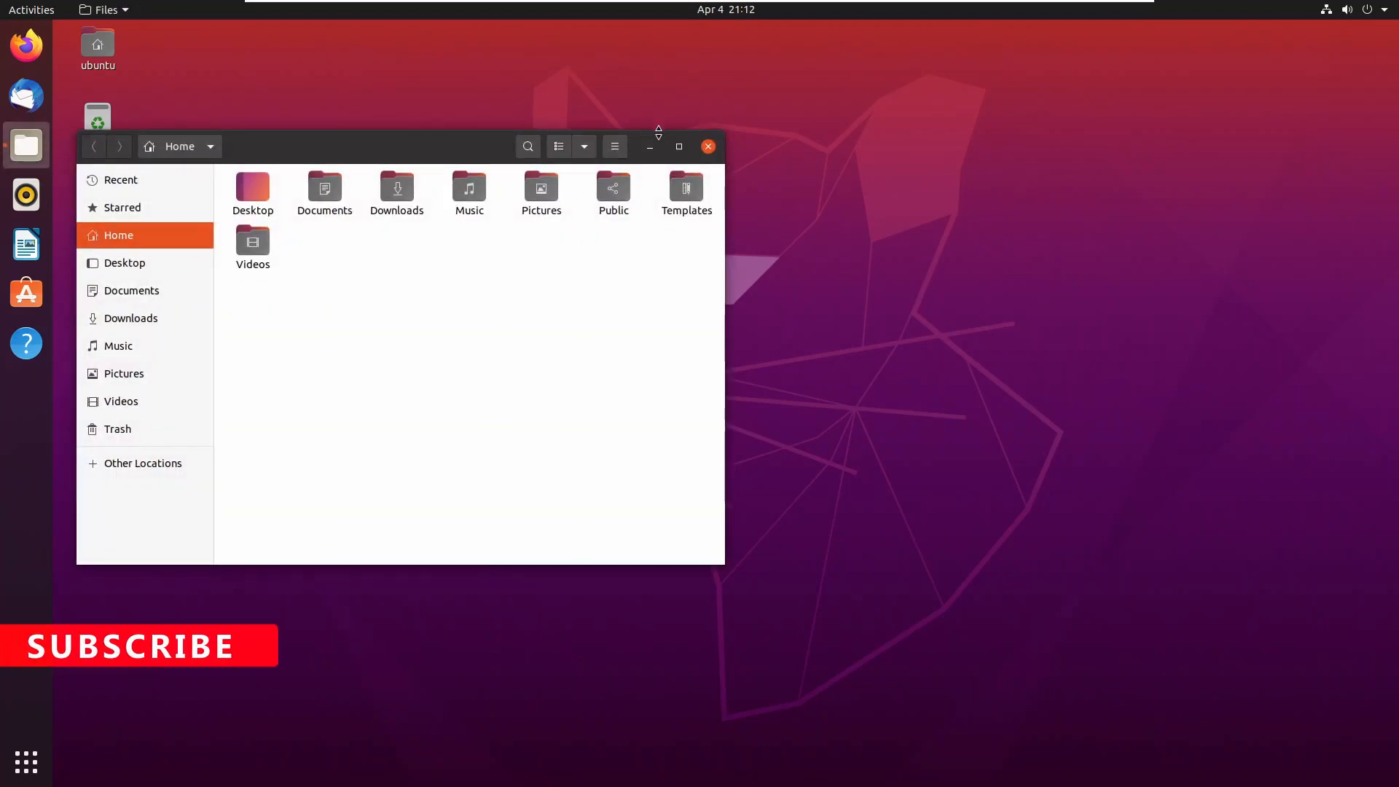
pyautogui.click(678, 146)
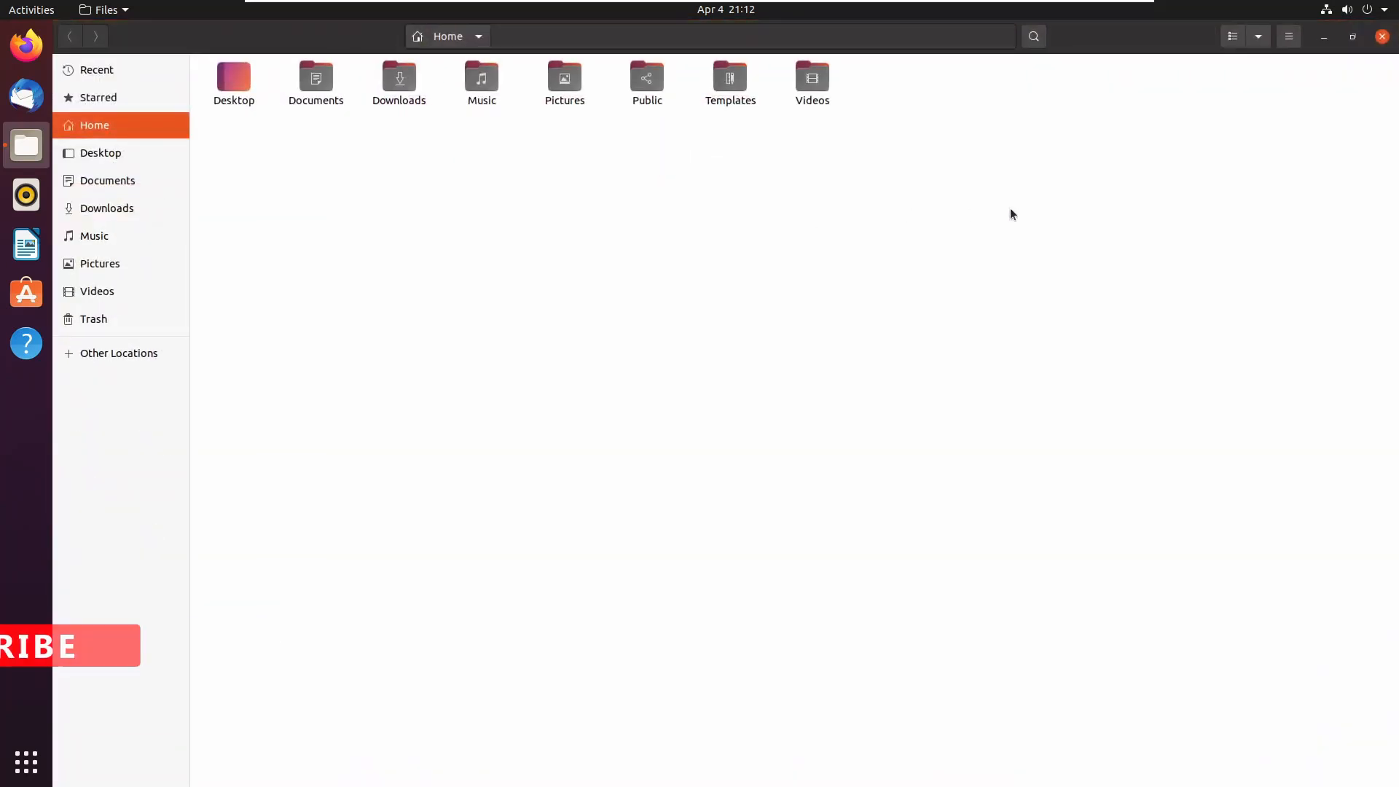
pyautogui.click(1382, 37)
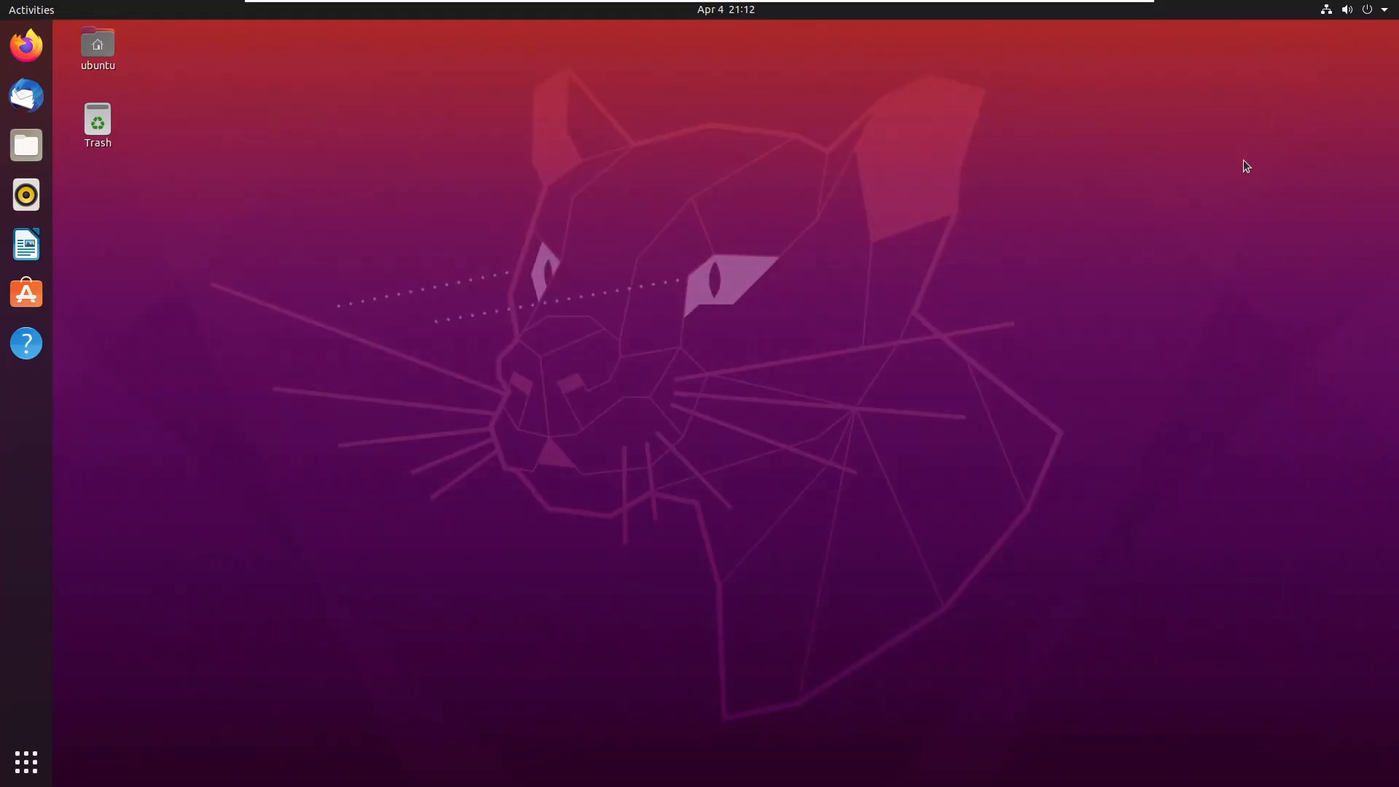
# Examine the wired connection options and the categories in Ubuntu's Settings, and close Settings.
pyautogui.click(1362, 9)
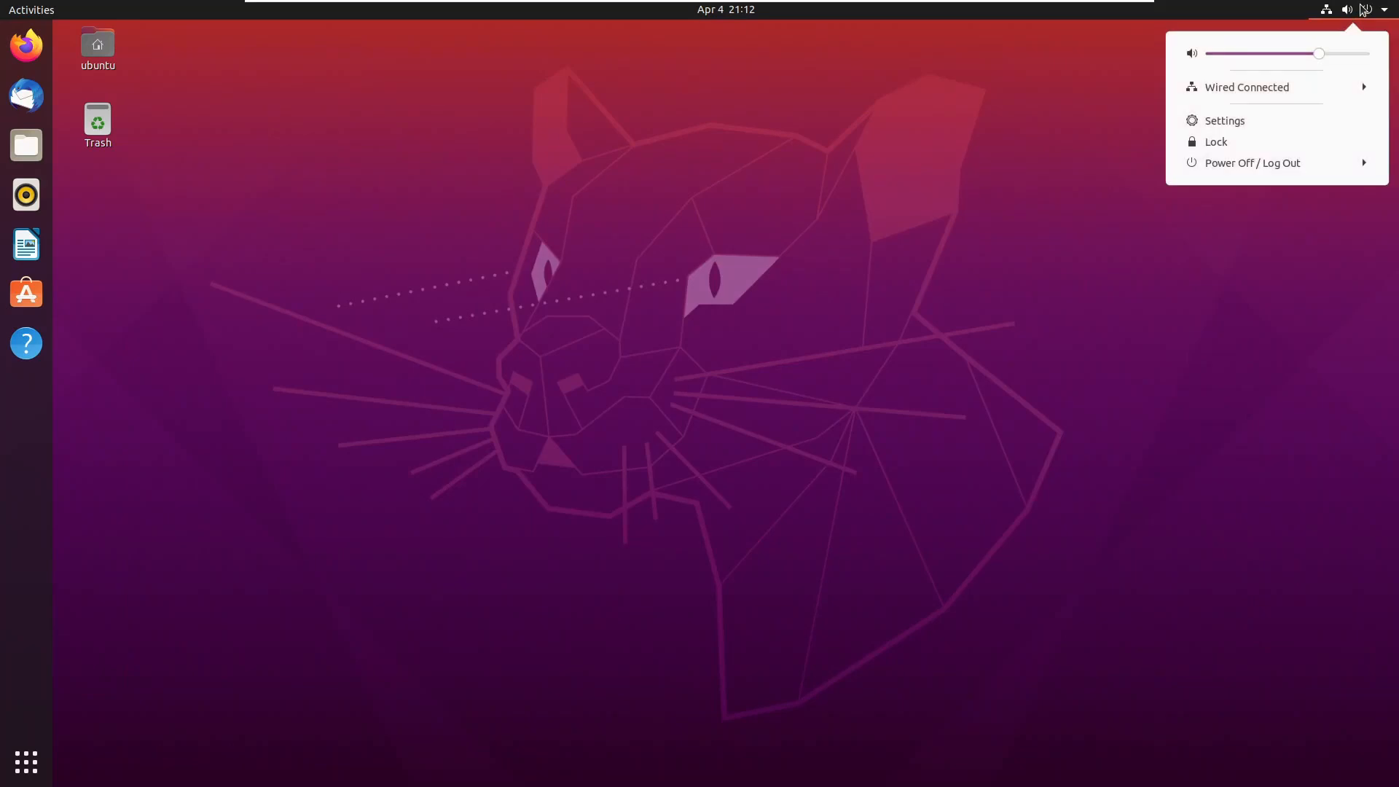
pyautogui.click(1362, 88)
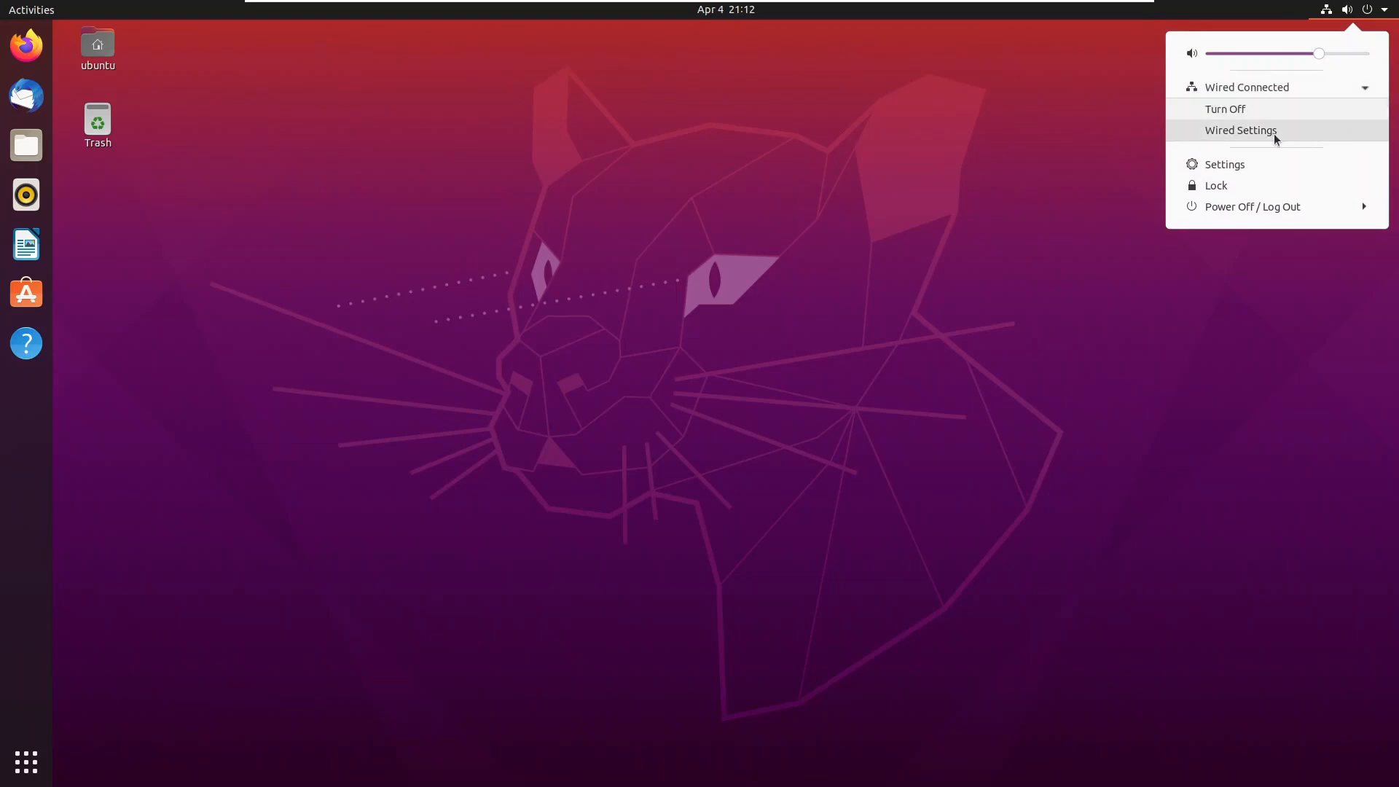
pyautogui.click(1241, 166)
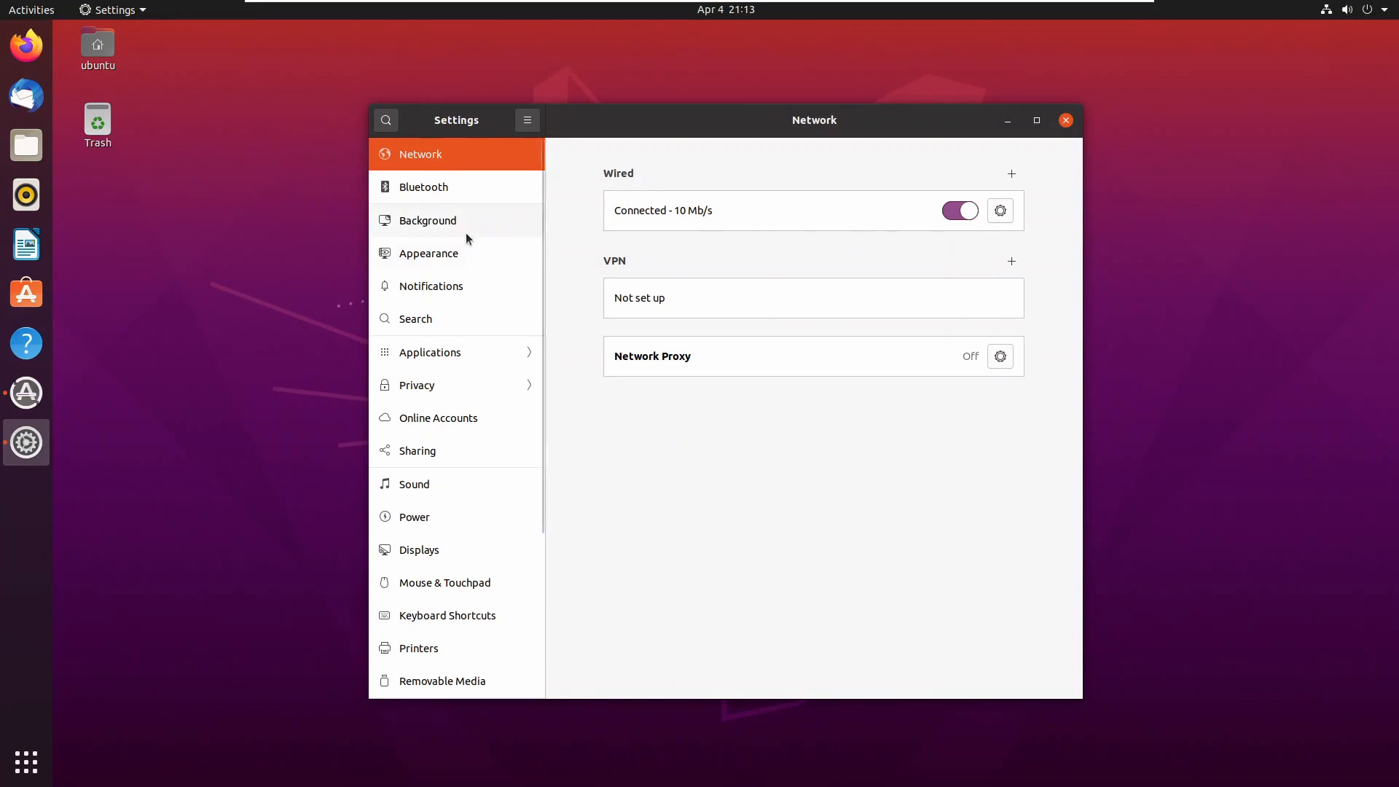
pyautogui.scroll(-1, 448, 428)
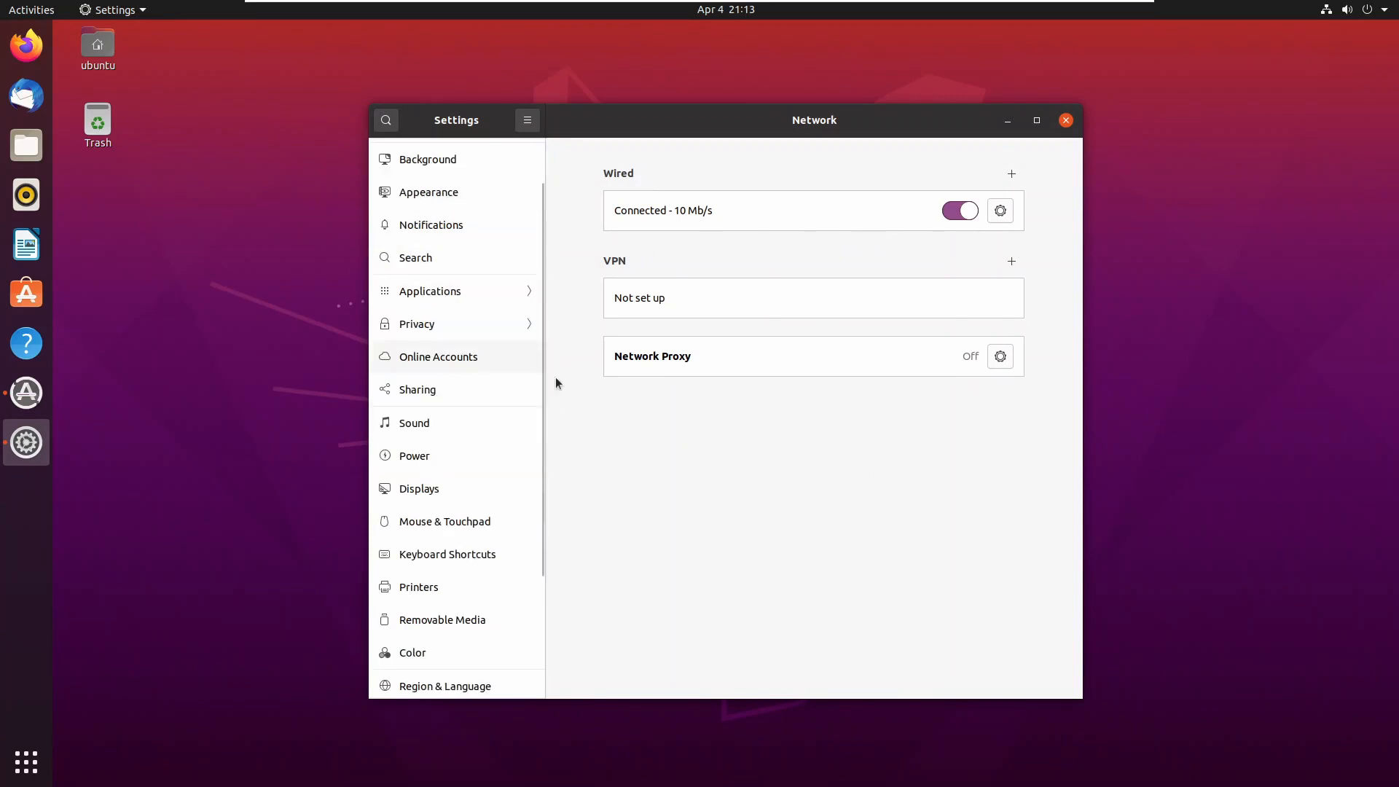
pyautogui.click(1065, 120)
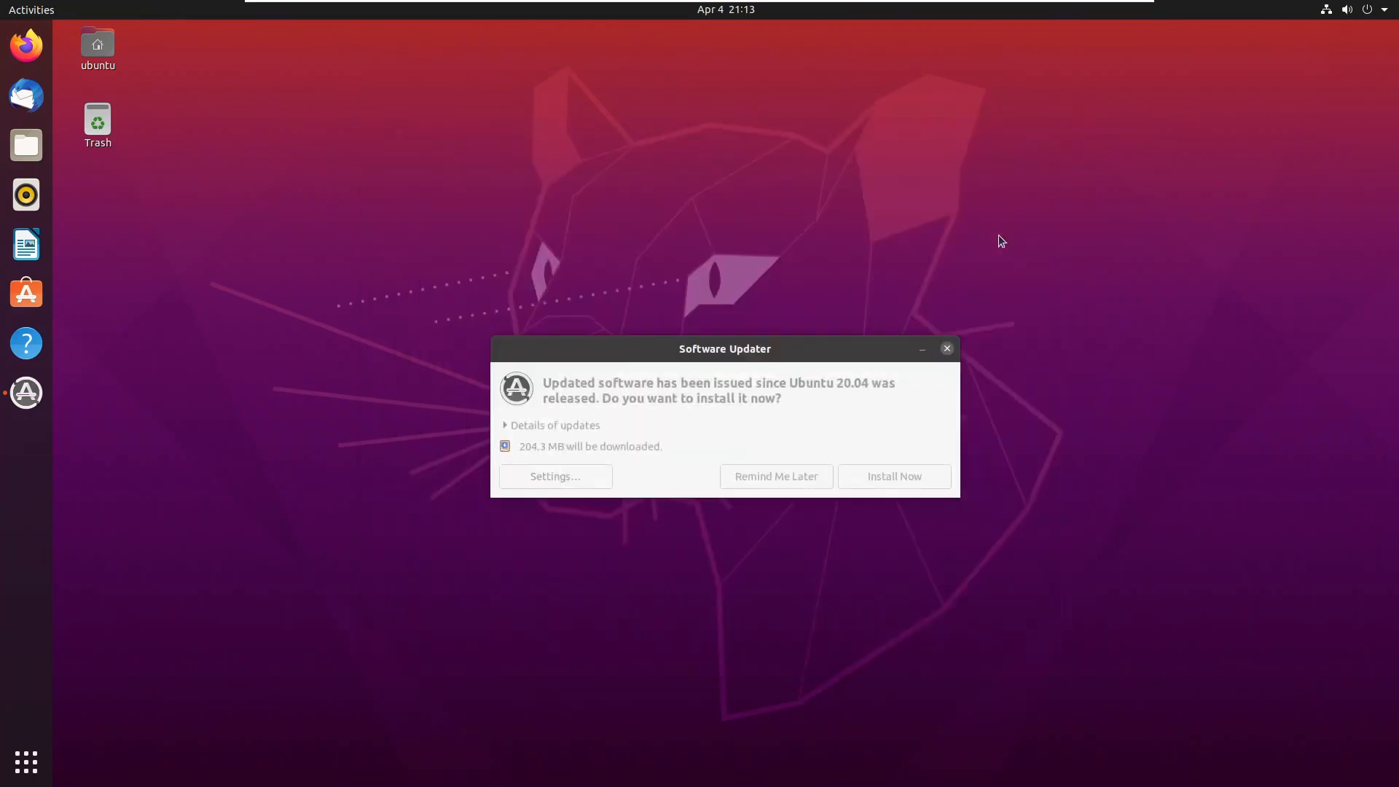
# Postpone the Ubuntu software update with a later reminder.
pyautogui.click(801, 482)
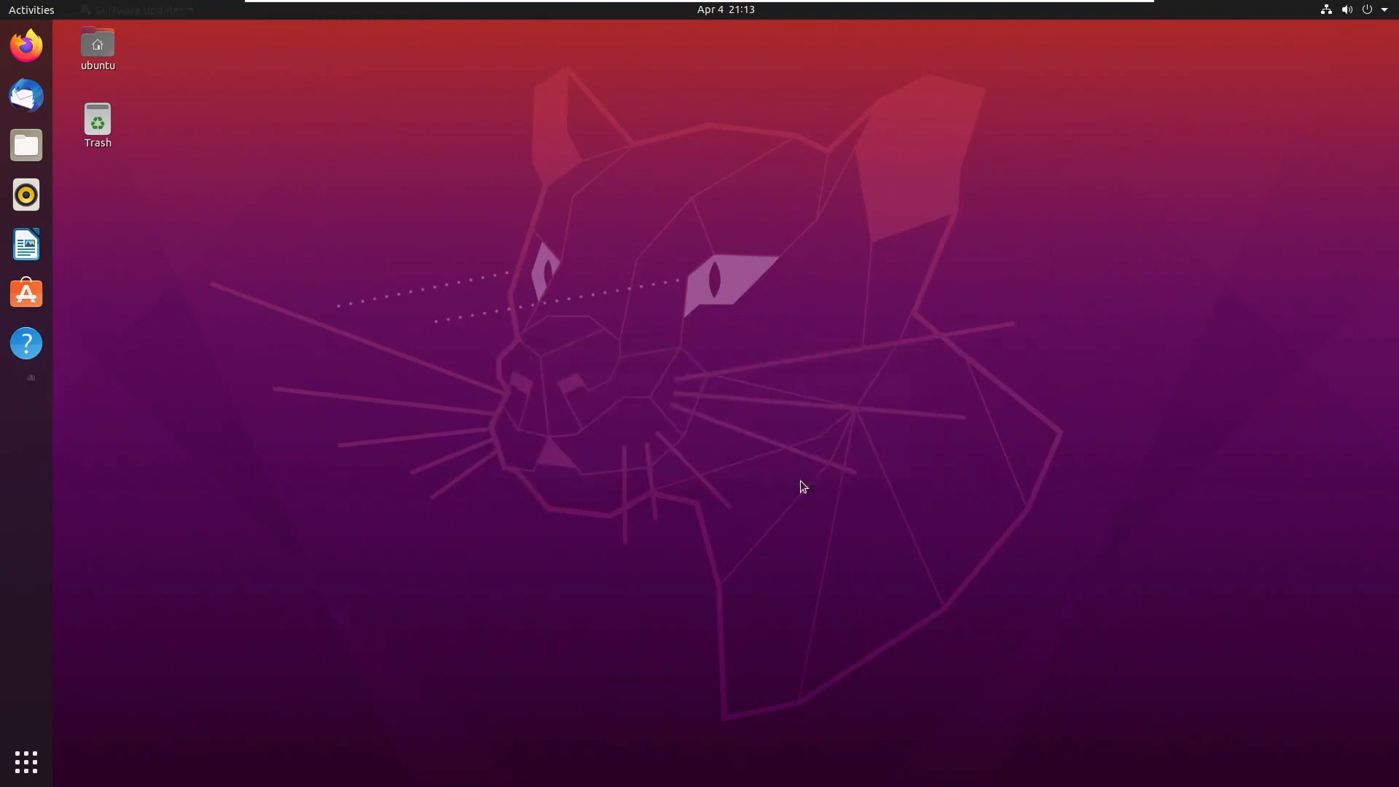